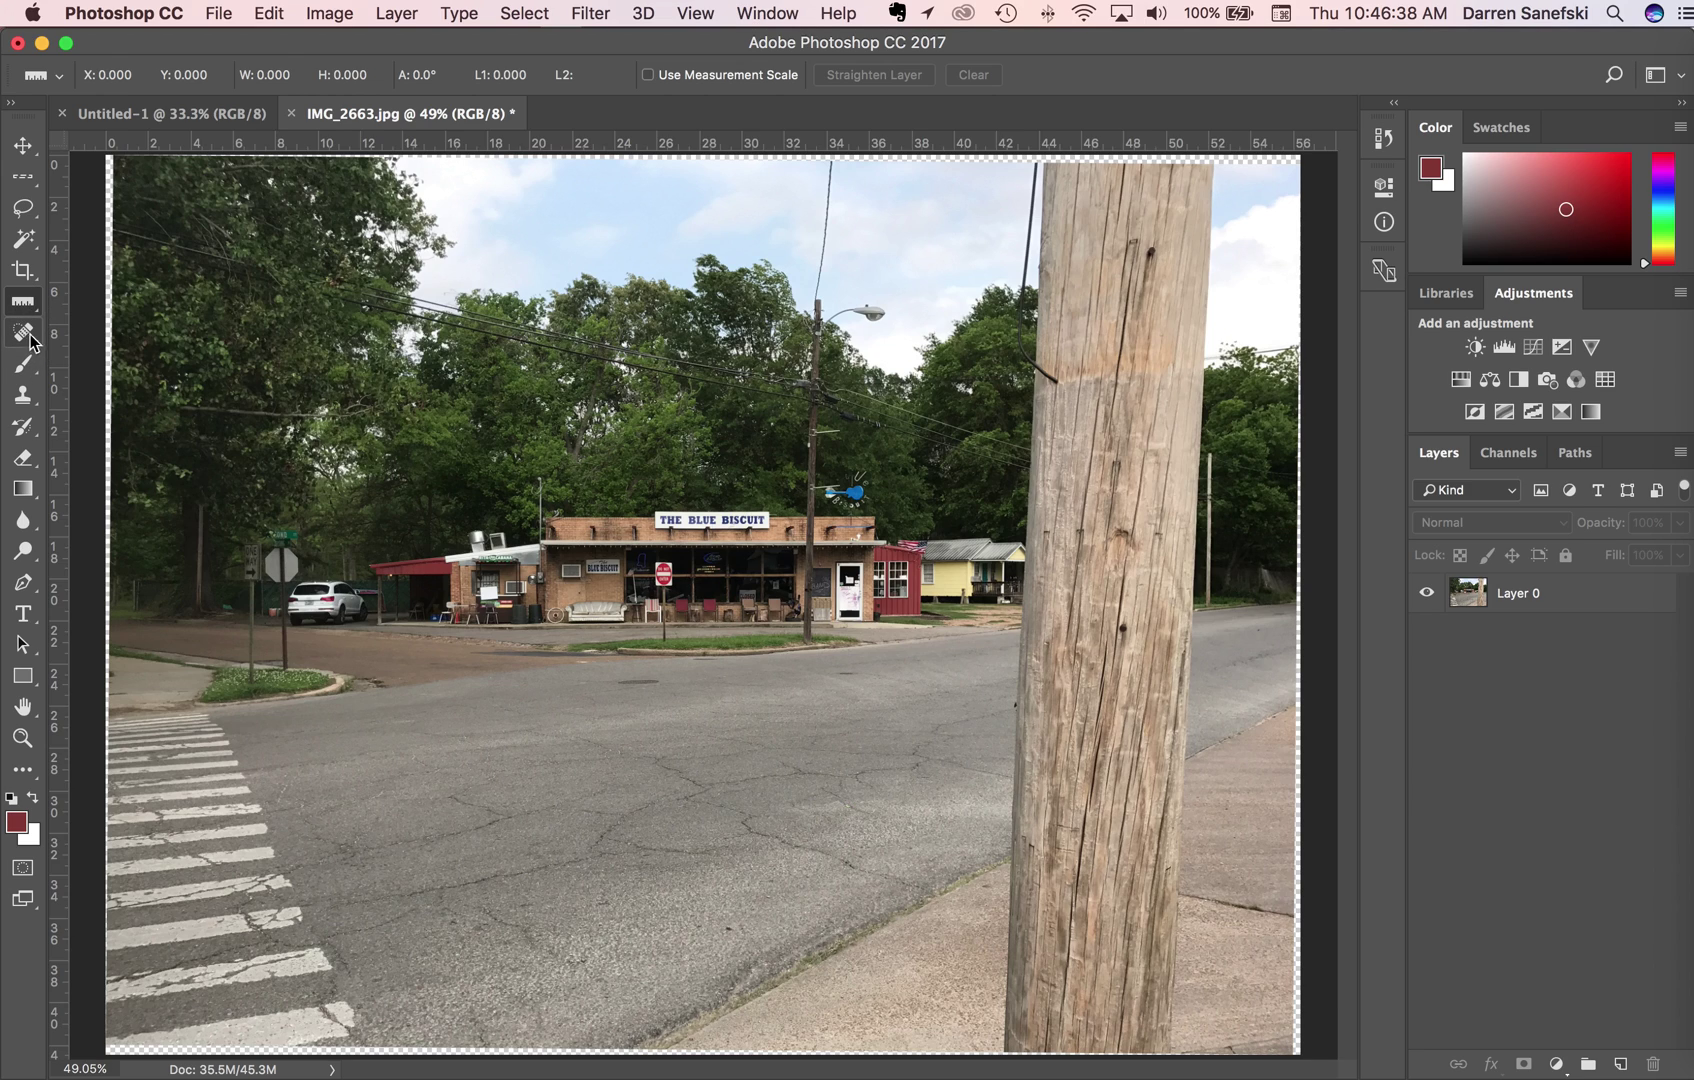
# - Pick the Spot Healing Brush and make Layer 0 the active layer
pyautogui.click(26, 338)
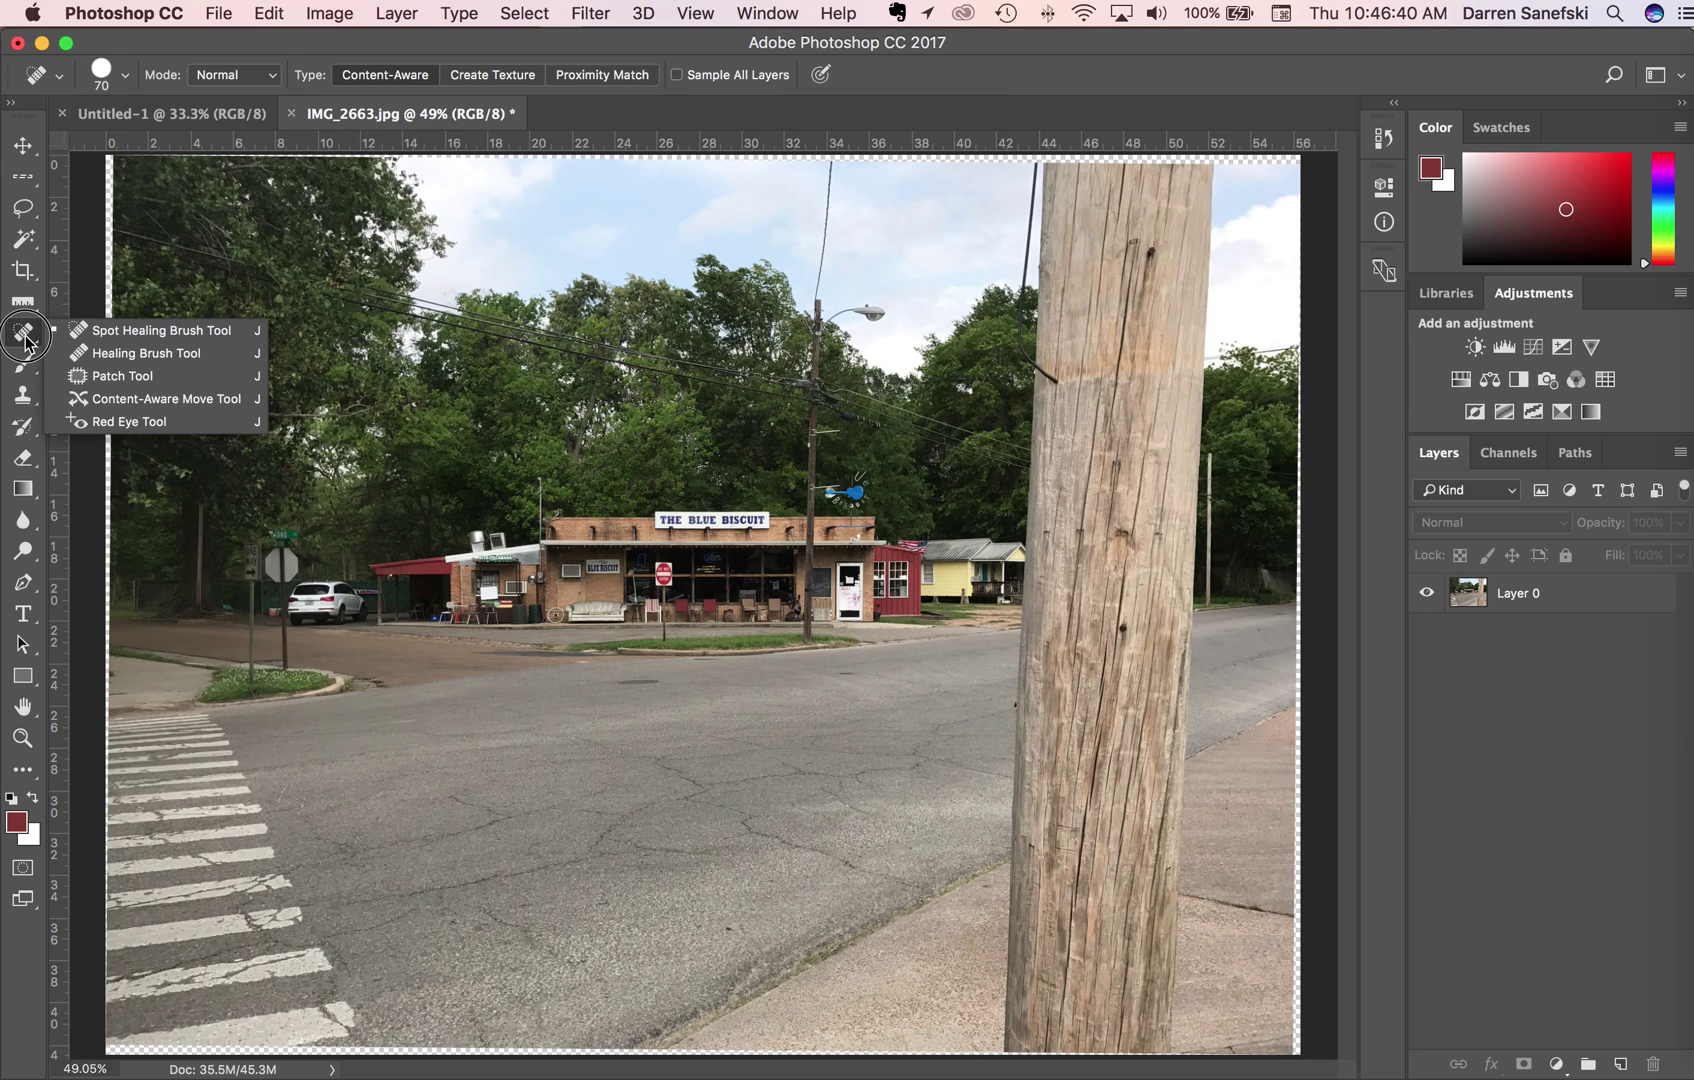
pyautogui.click(171, 339)
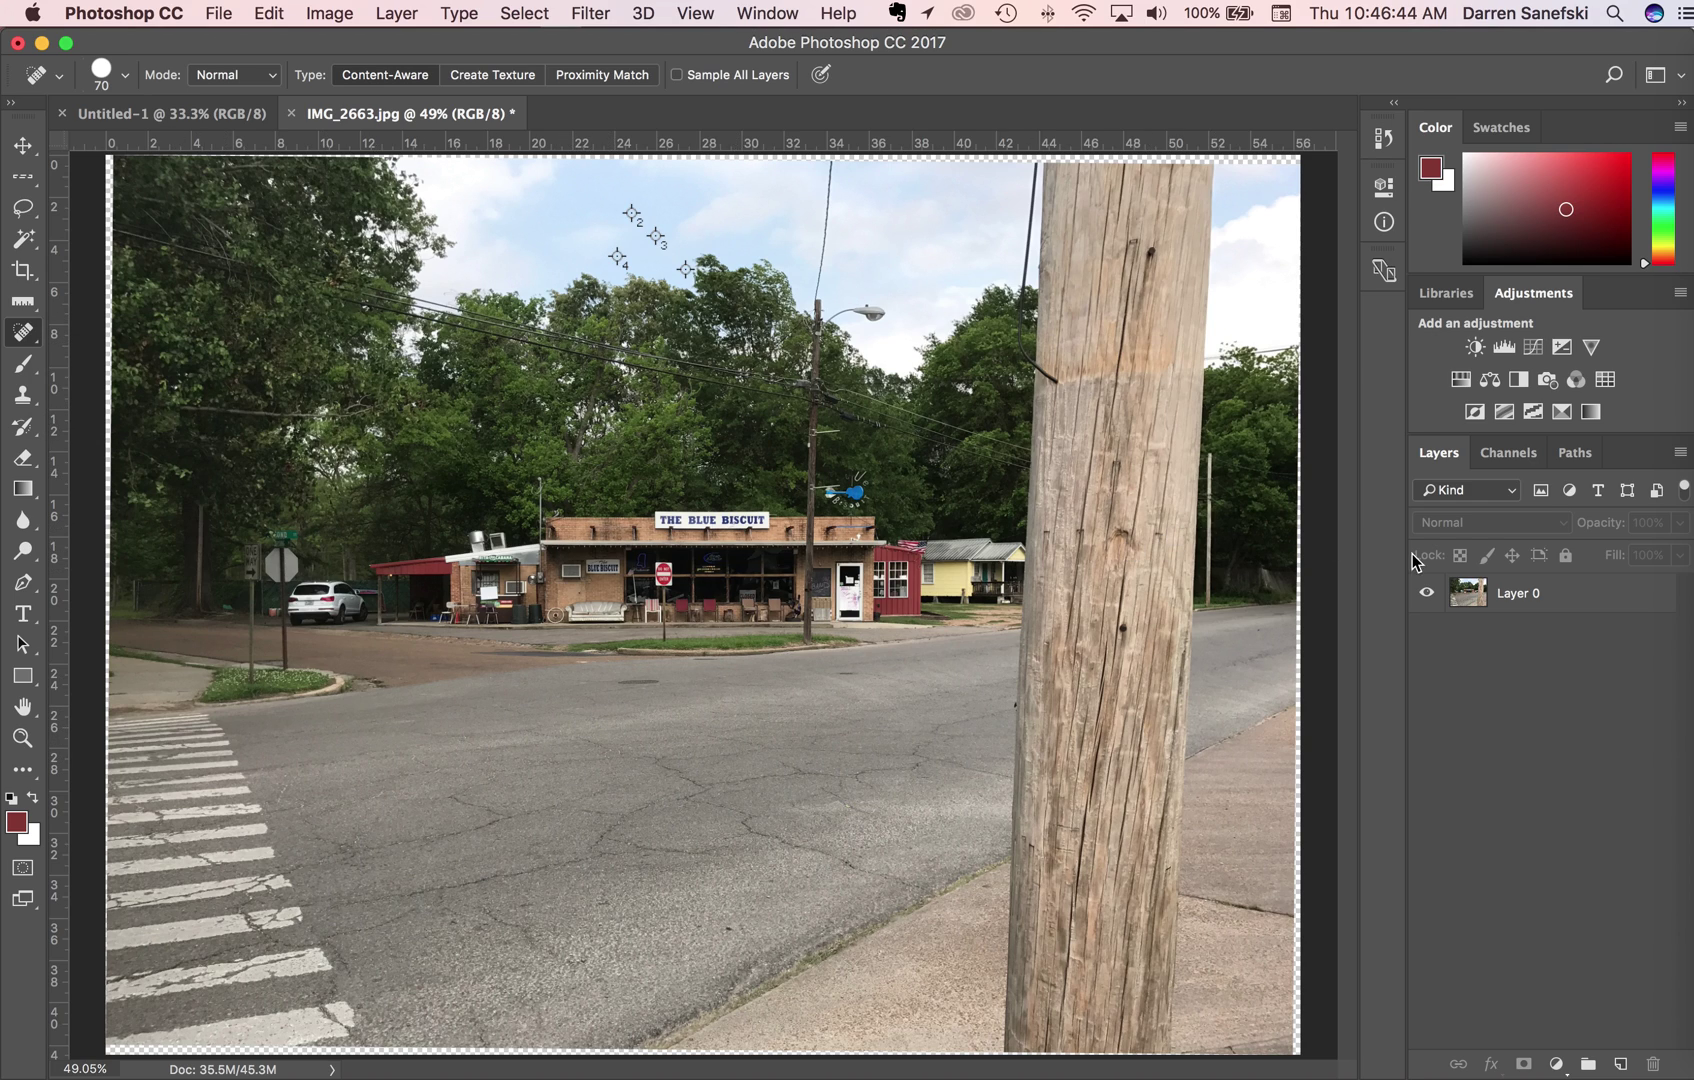
pyautogui.click(1650, 590)
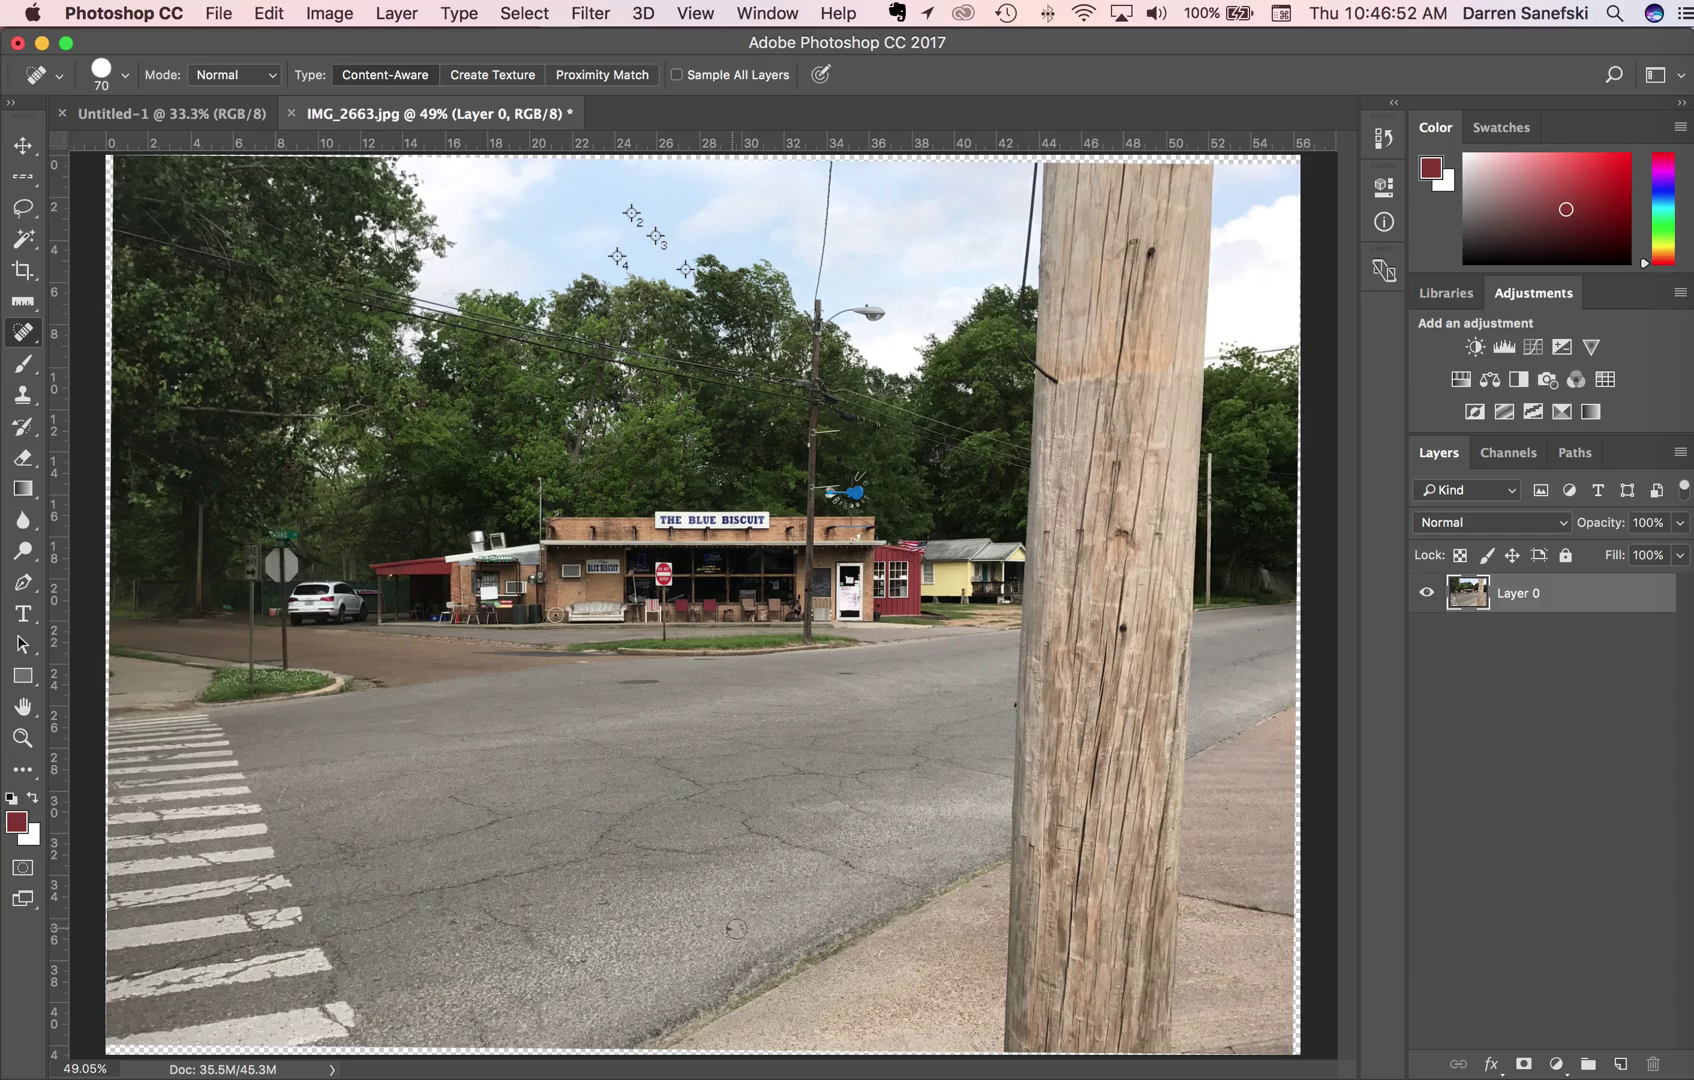
# - Zoom into the road, heal the two dark asphalt specks, then zoom back out
pyautogui.moveTo(729, 932)
pyautogui.mouseDown()
pyautogui.moveTo(741, 921)
pyautogui.moveTo(698, 940)
pyautogui.mouseUp()
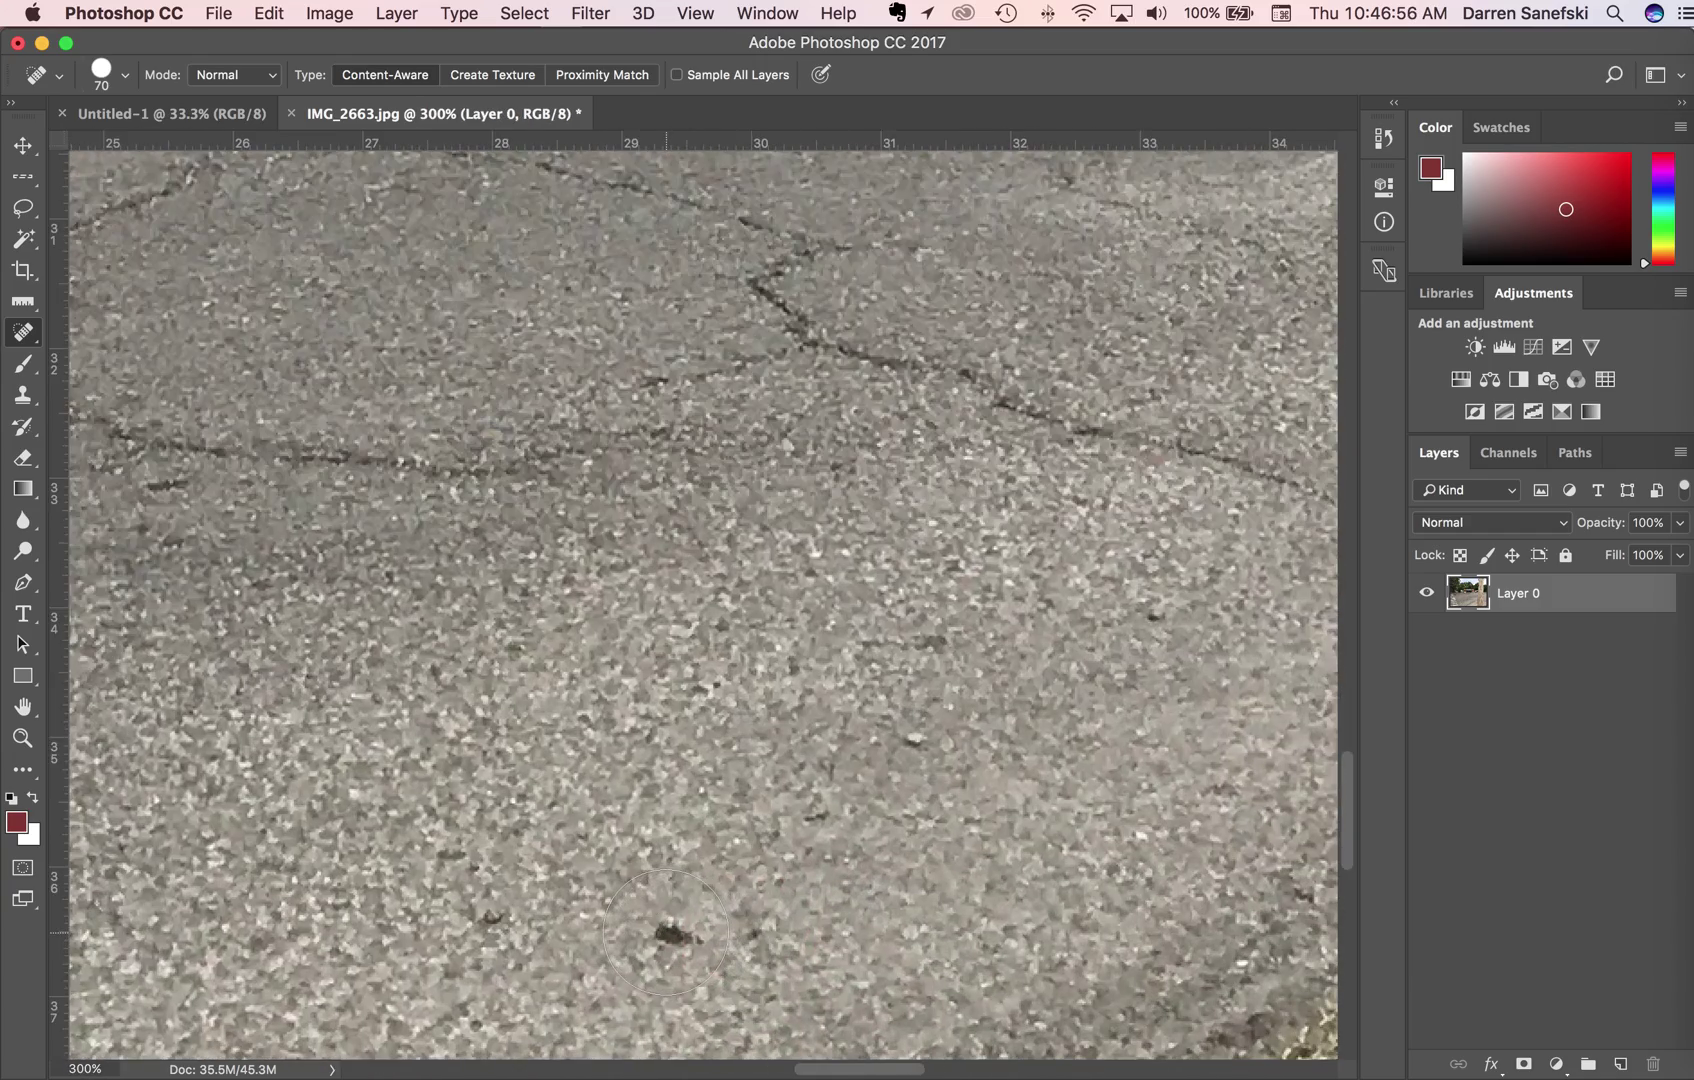
pyautogui.click(665, 932)
pyautogui.click(500, 910)
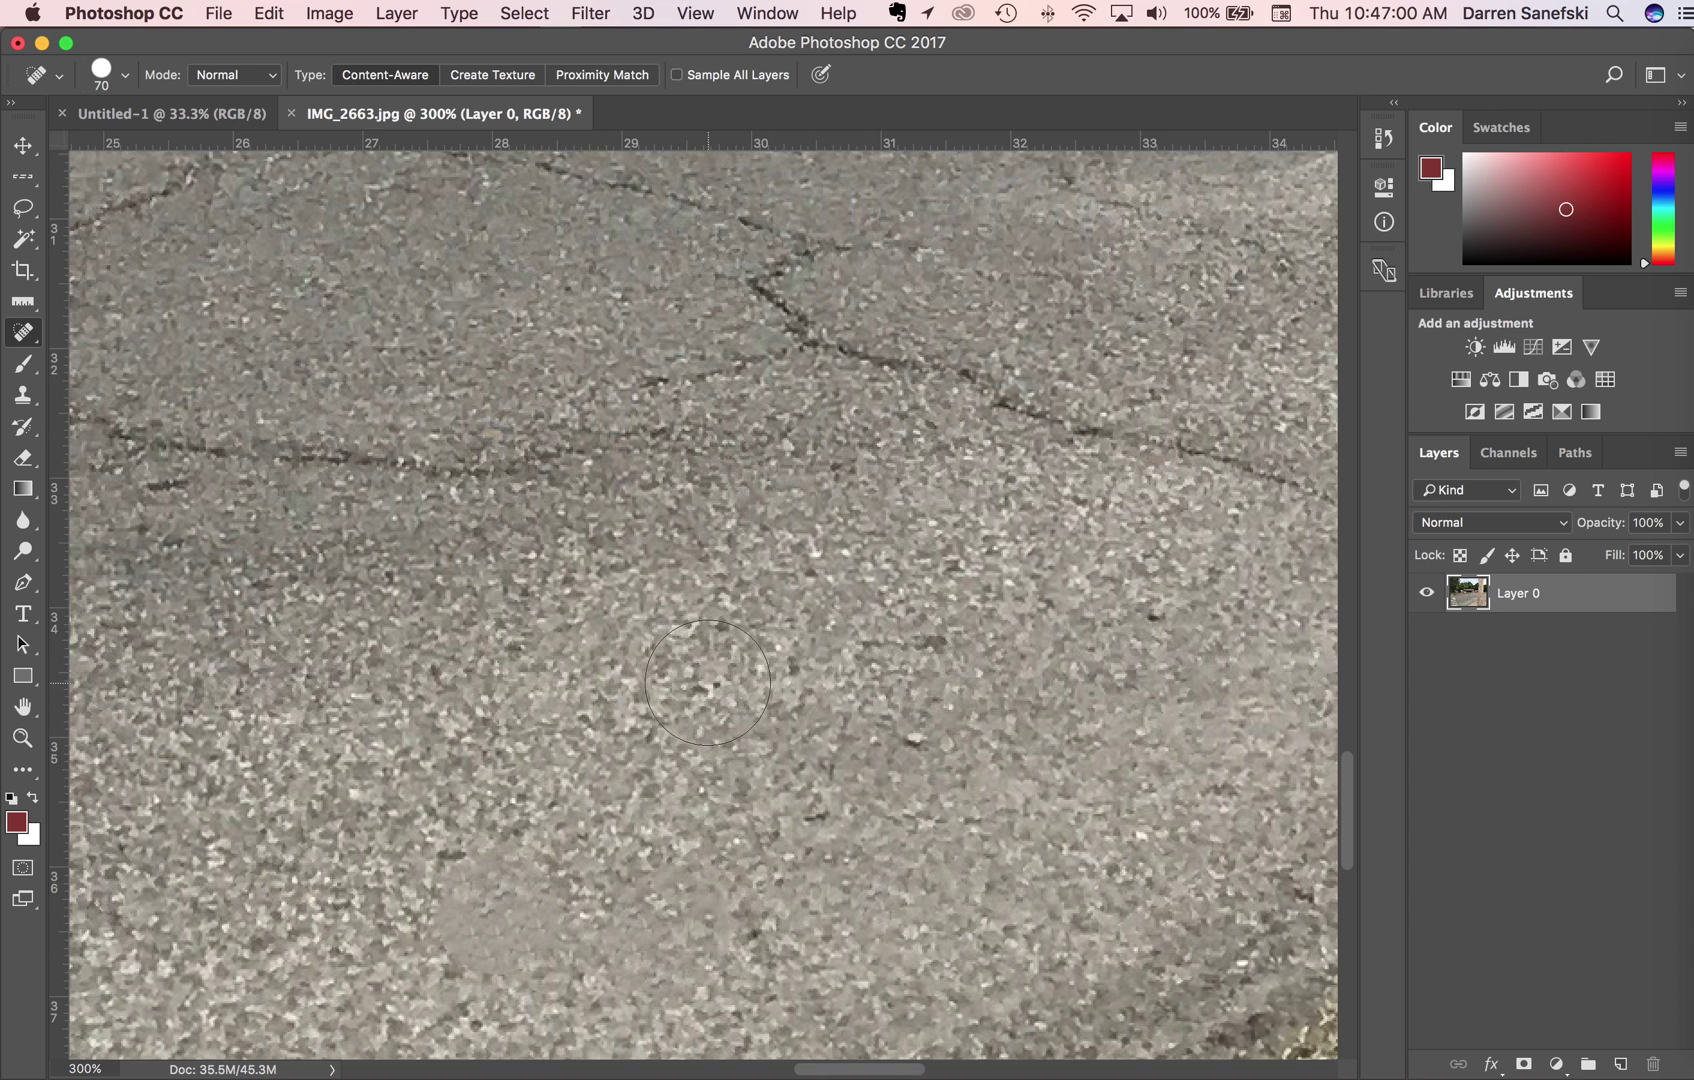
pyautogui.keyDown('alt'); pyautogui.keyDown('super'); pyautogui.click(750, 806); pyautogui.keyUp('super'); pyautogui.keyUp('alt')
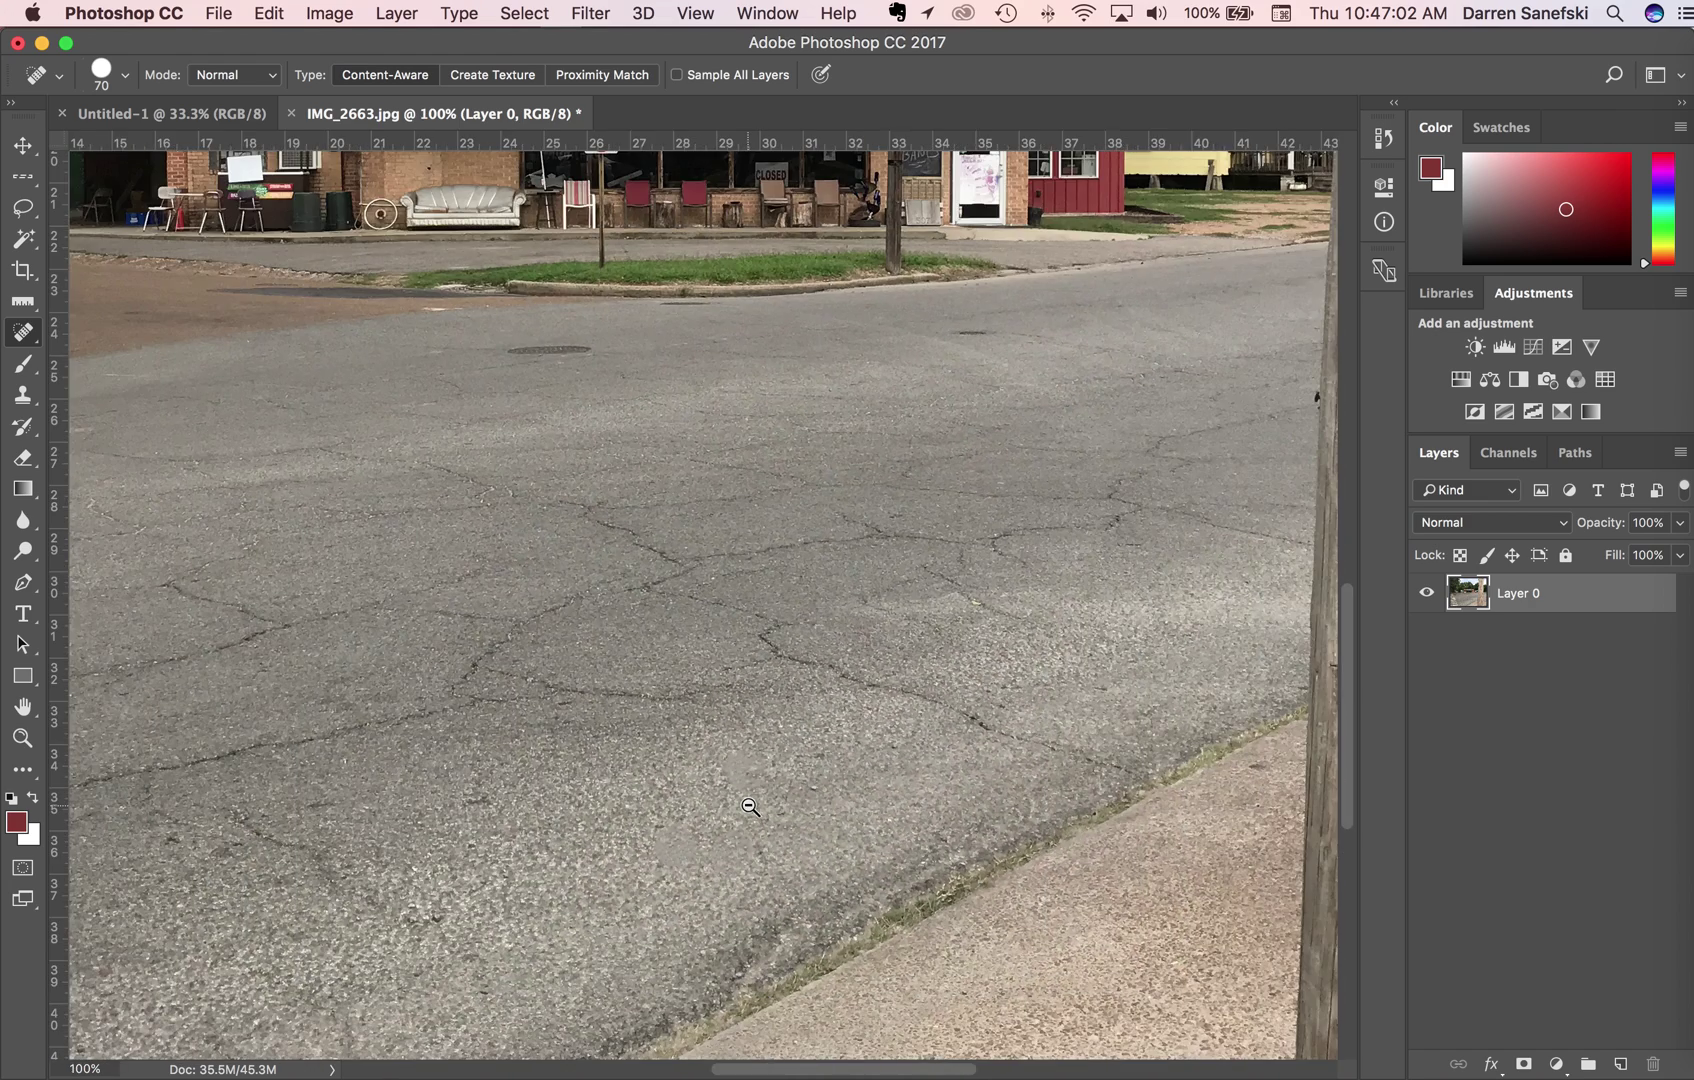
pyautogui.keyDown('alt'); pyautogui.keyDown('super'); pyautogui.click(750, 806); pyautogui.keyUp('super'); pyautogui.keyUp('alt')
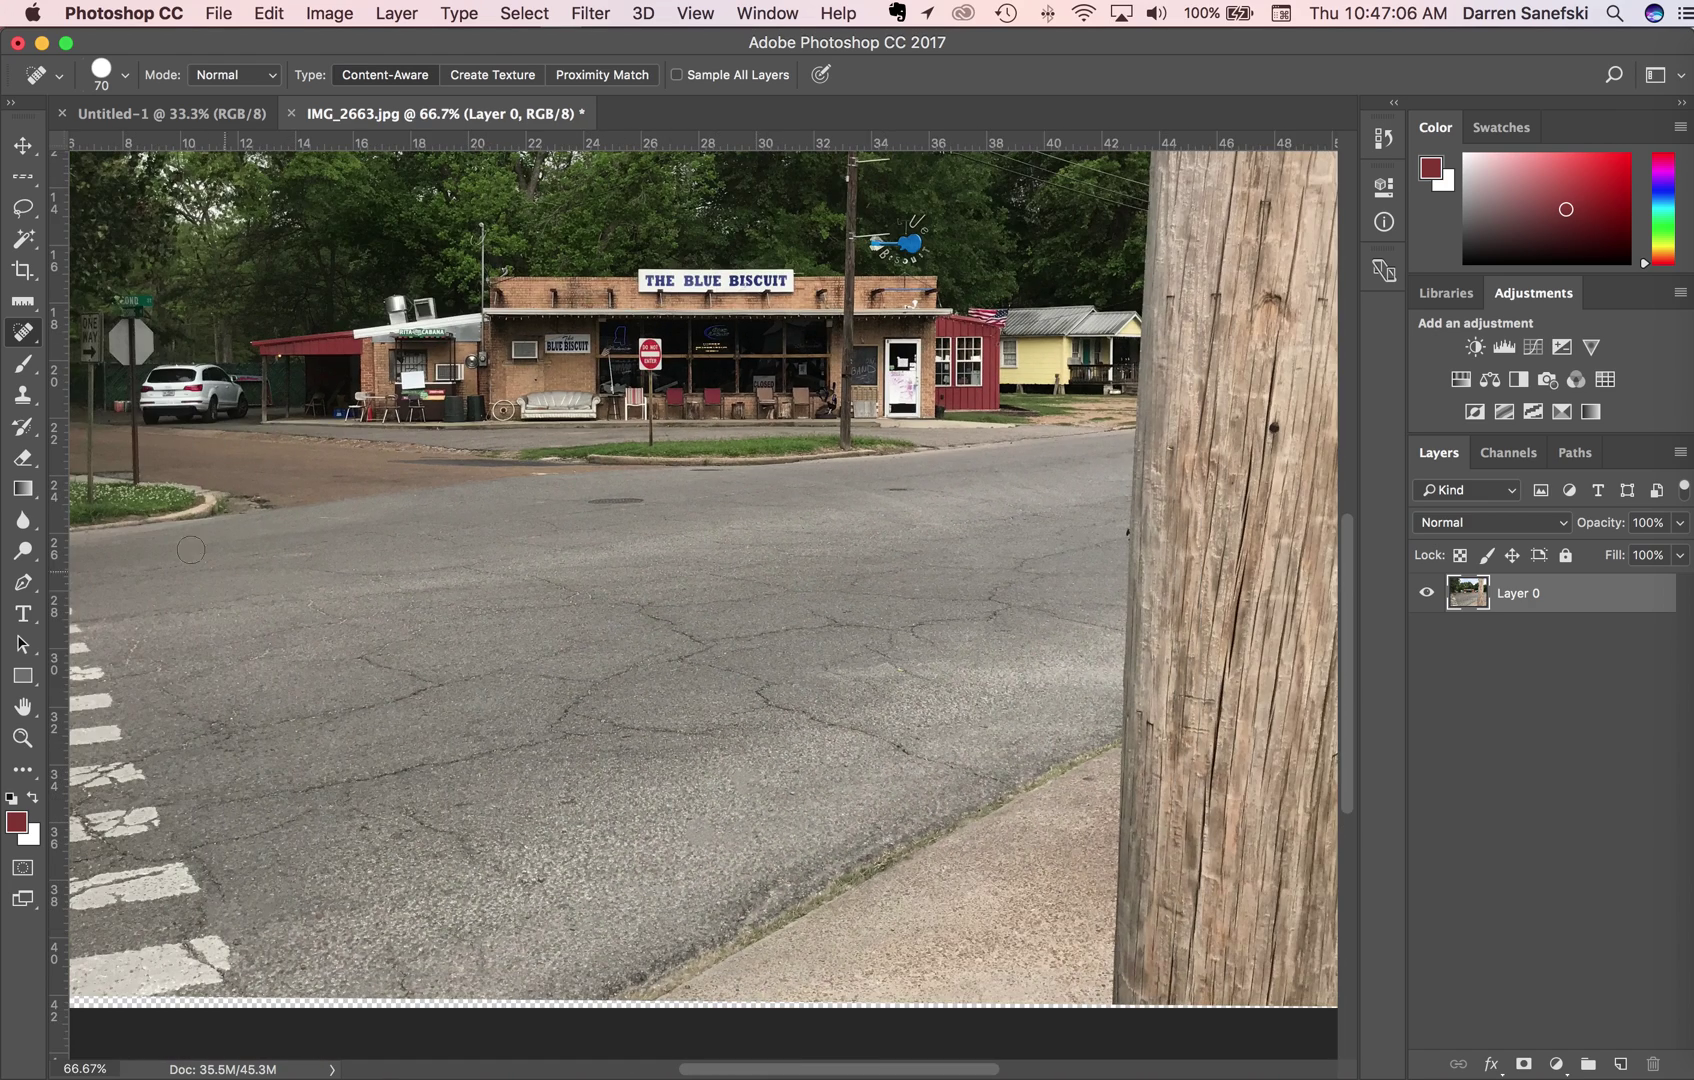
# - Try the Healing Brush on the road and dismiss the missing-source-point warning
pyautogui.click(27, 338)
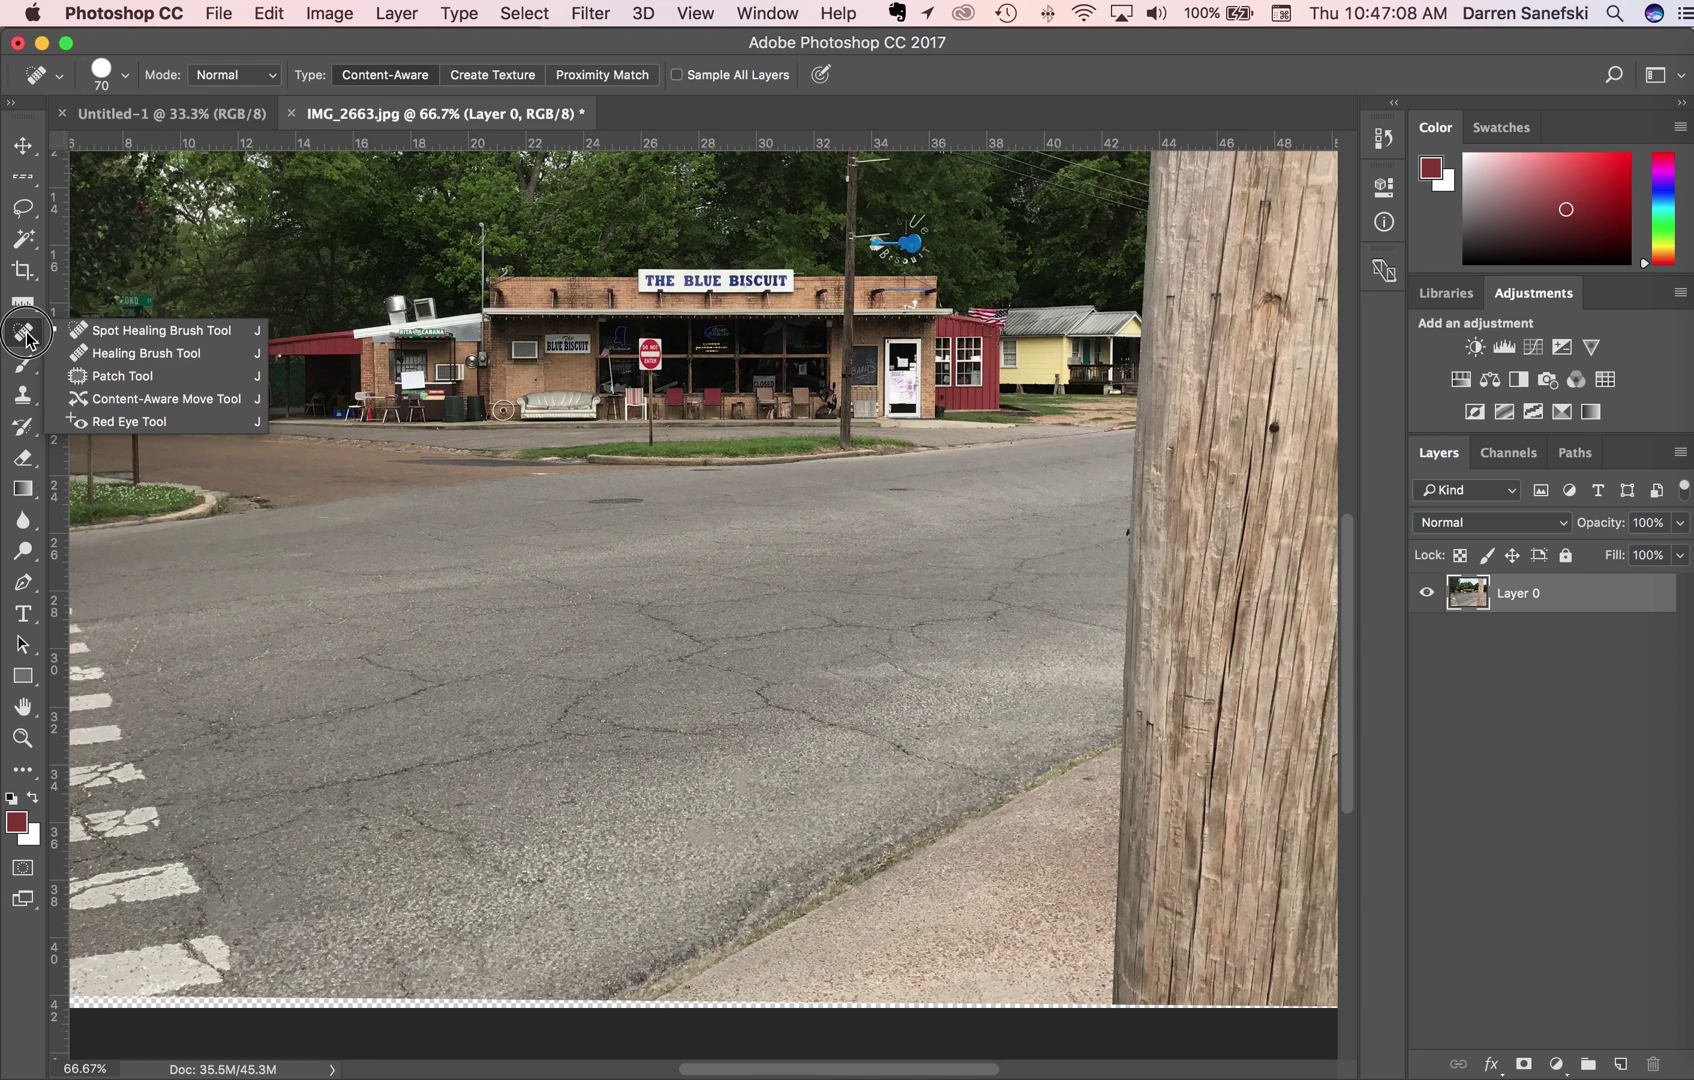
pyautogui.click(146, 353)
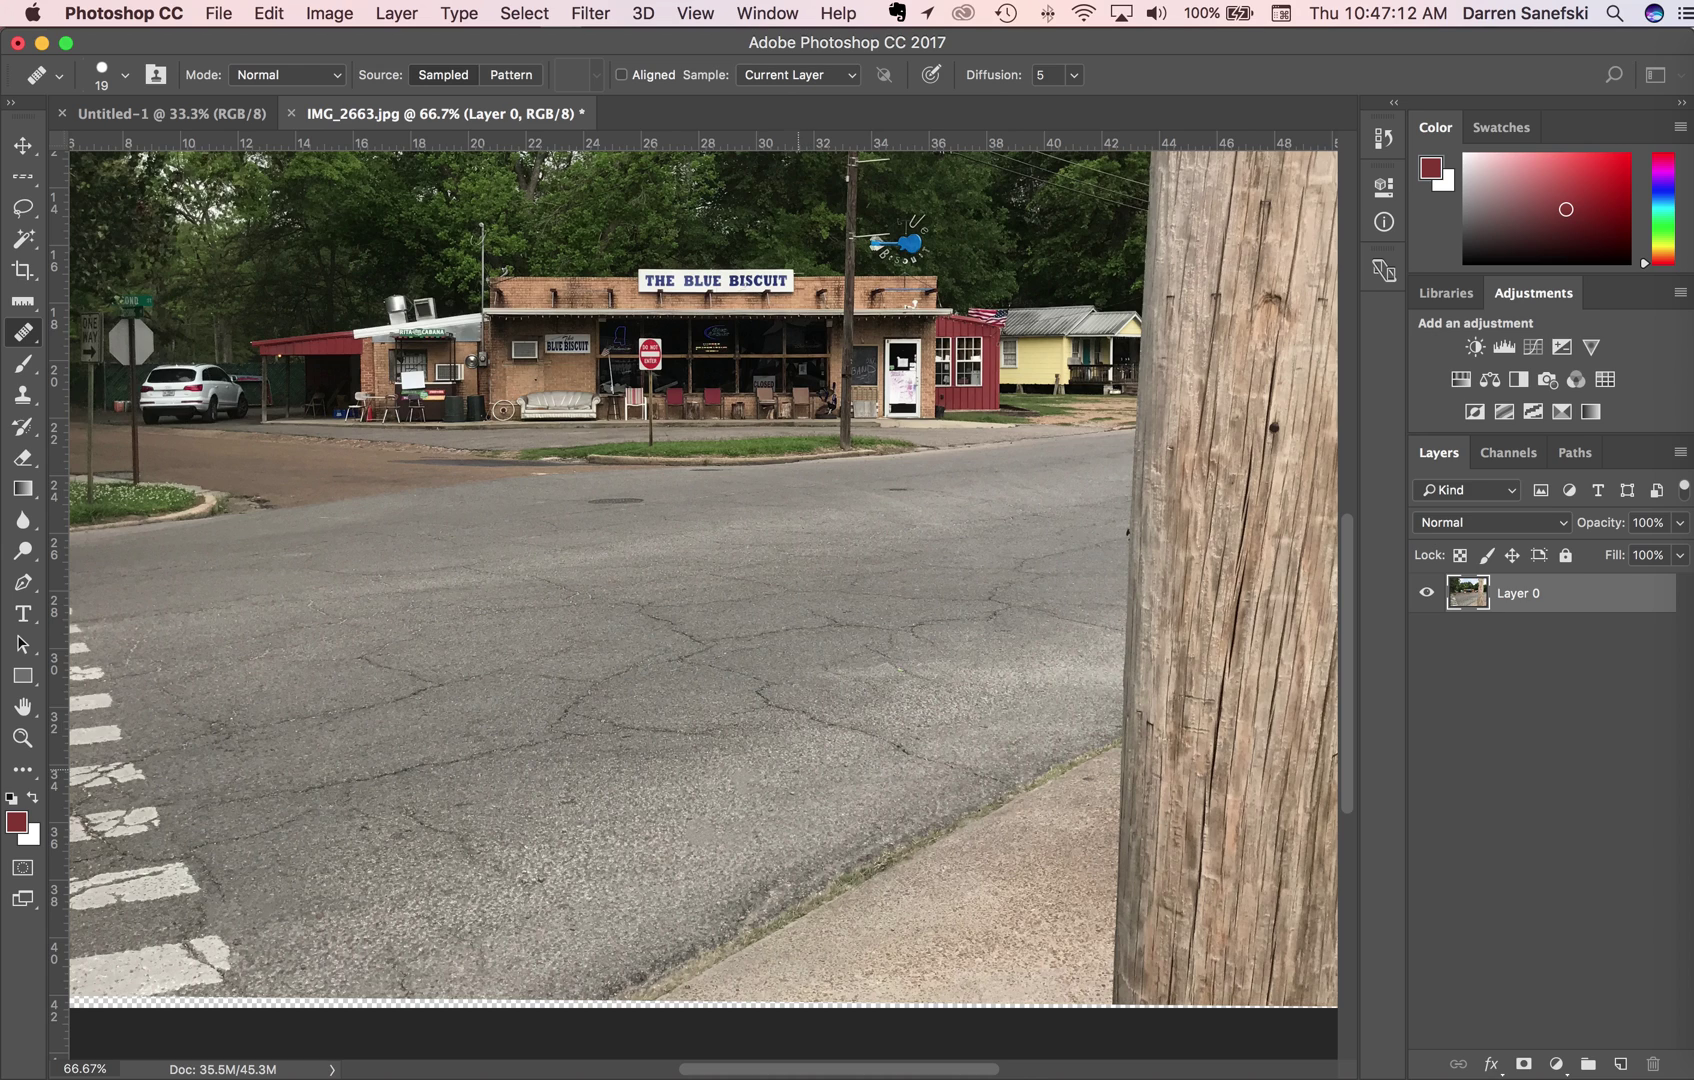
pyautogui.click(818, 789)
pyautogui.click(1030, 394)
# - Patch a road area with asphalt from further right, then restore its outline and show History
pyautogui.click(28, 333)
pyautogui.moveTo(30, 336); pyautogui.dragTo(94, 377)
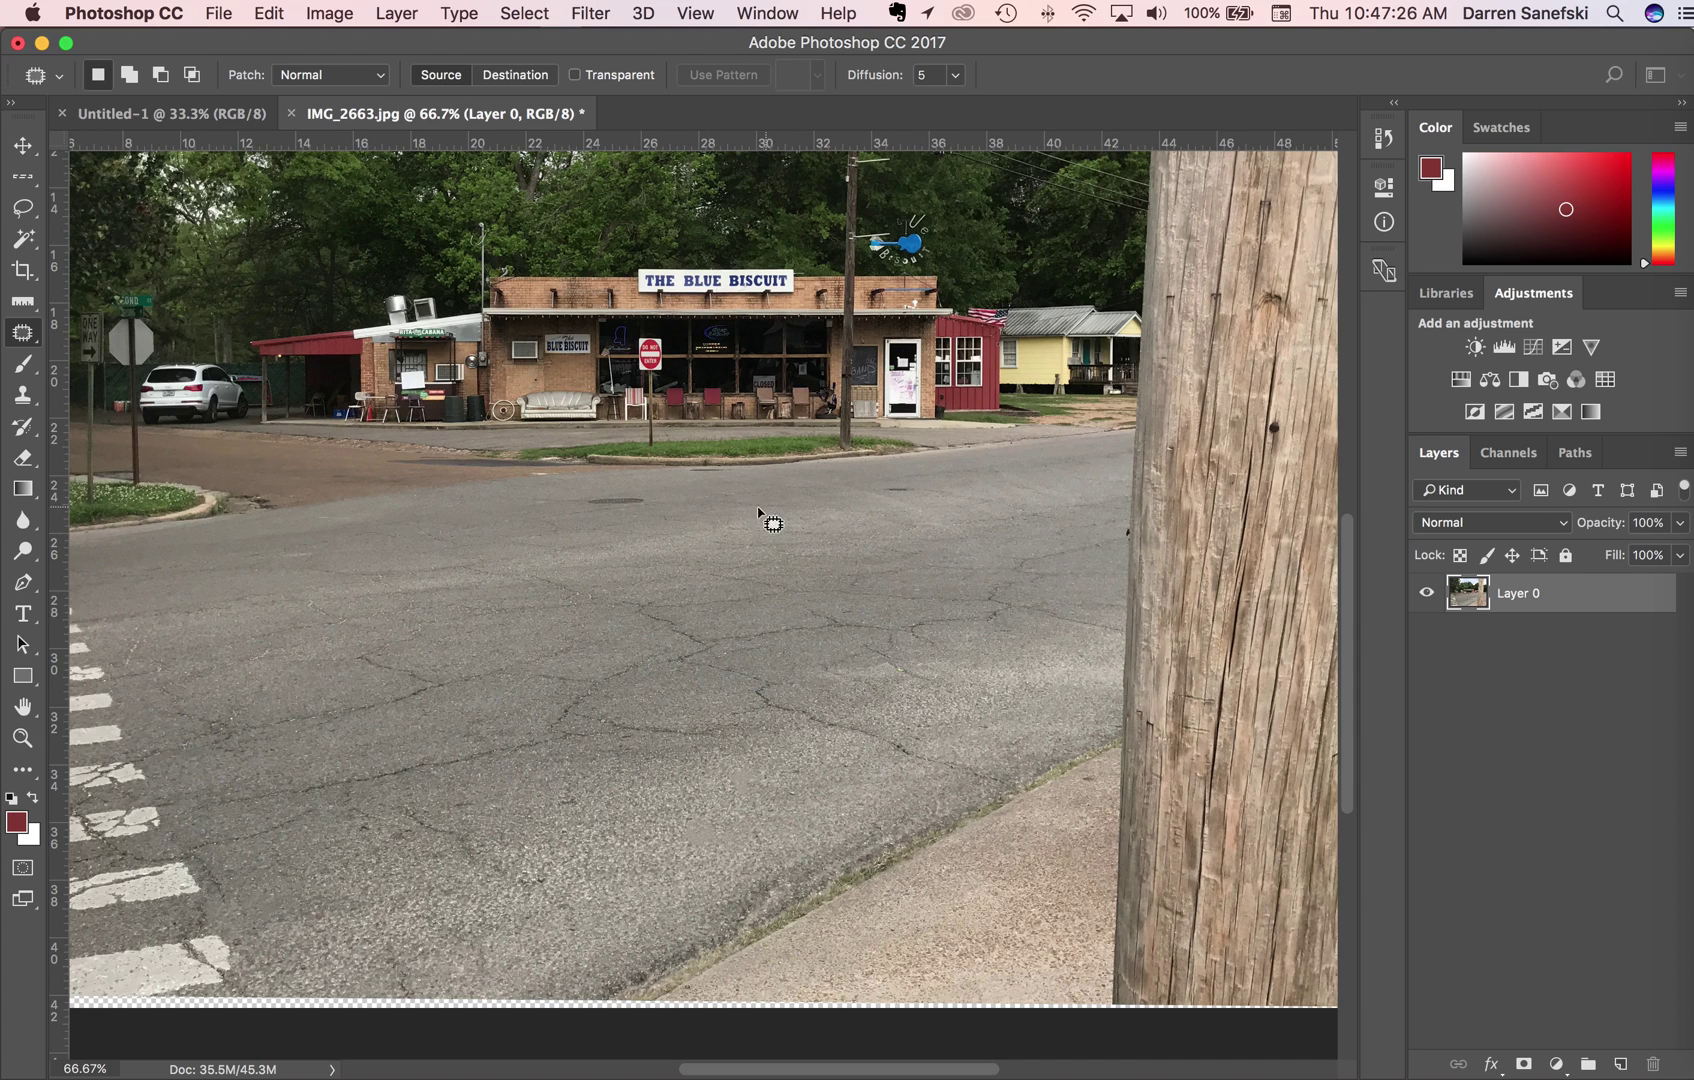
pyautogui.moveTo(720, 490)
pyautogui.mouseDown()
pyautogui.moveTo(801, 529)
pyautogui.moveTo(825, 513)
pyautogui.moveTo(829, 489)
pyautogui.moveTo(709, 496)
pyautogui.mouseUp()
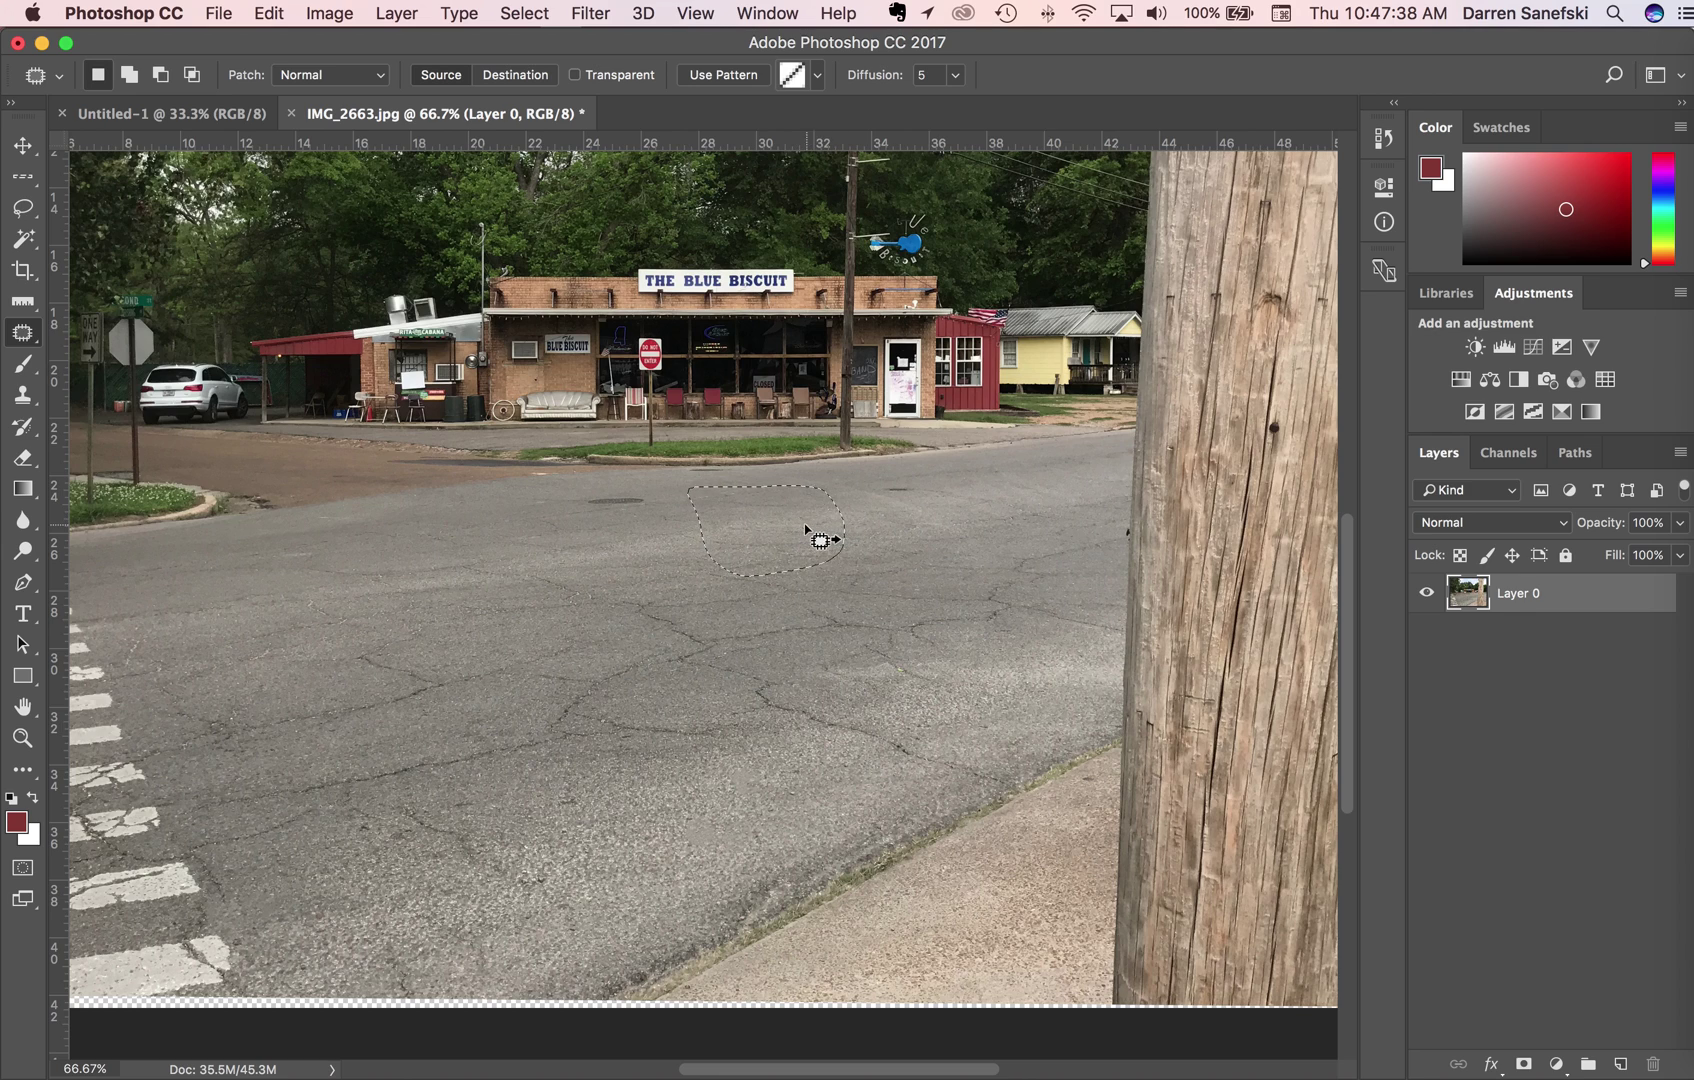
pyautogui.moveTo(852, 527); pyautogui.dragTo(1065, 584)
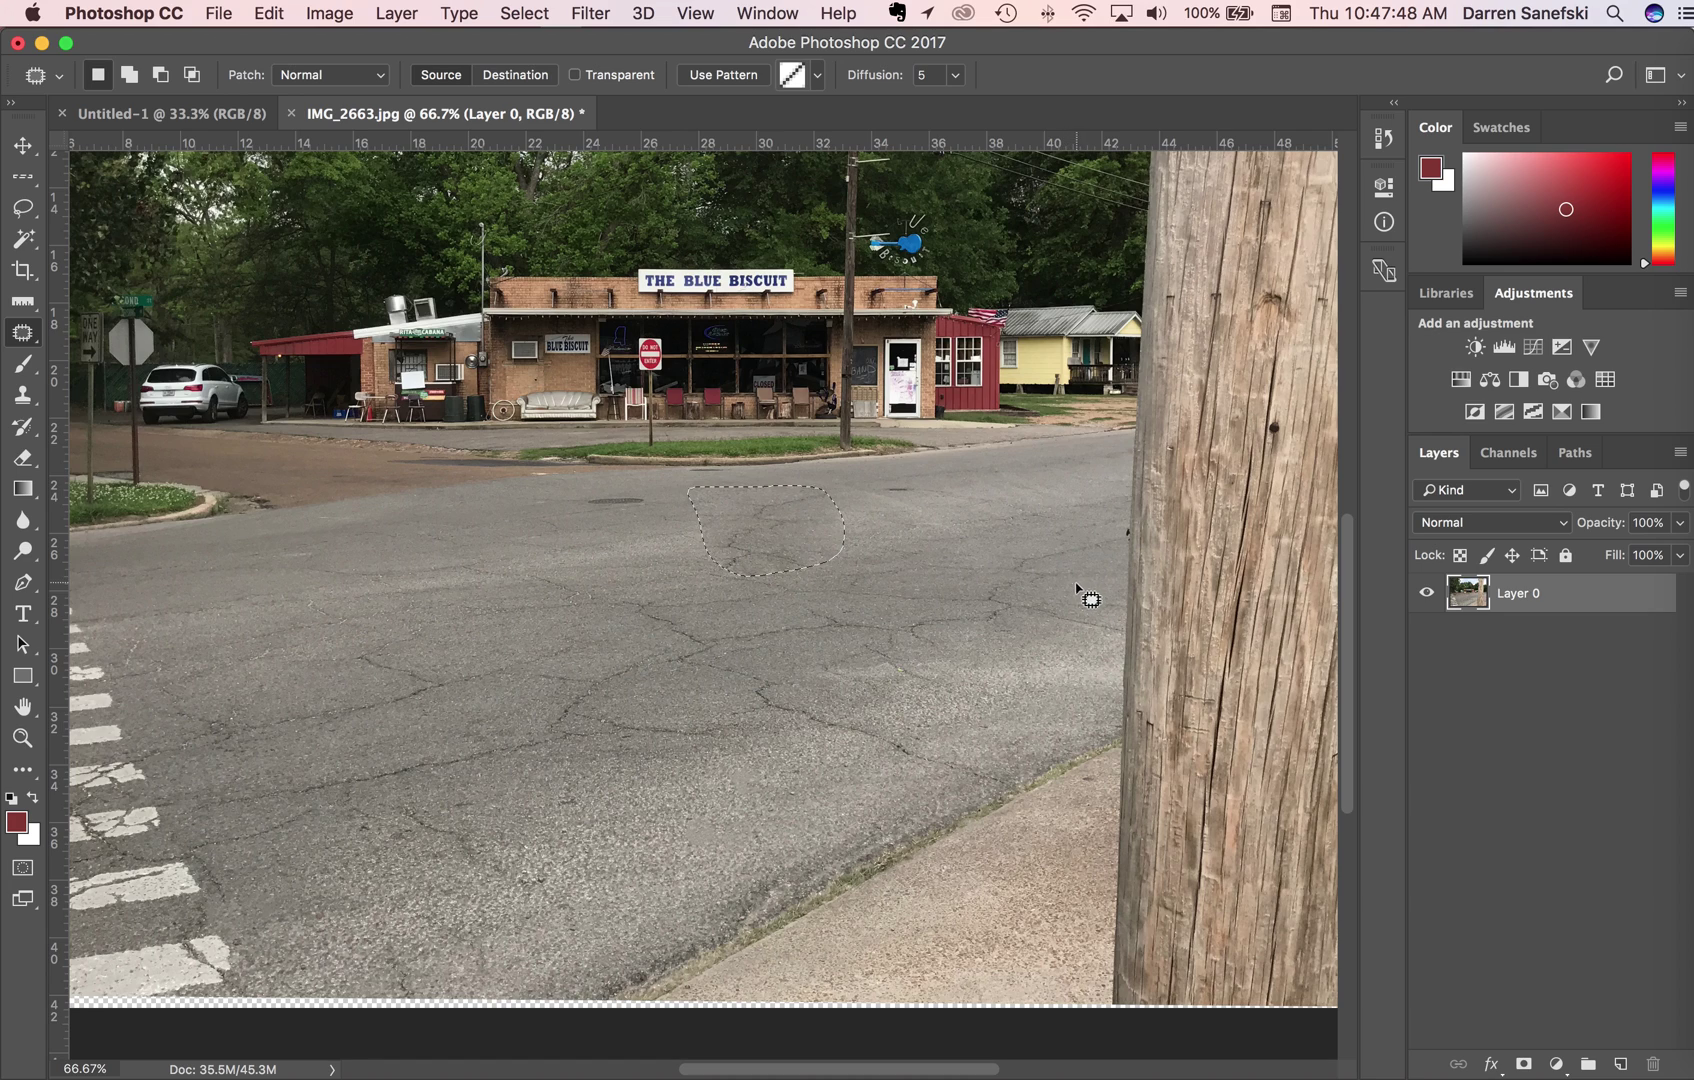
pyautogui.press('super+d')
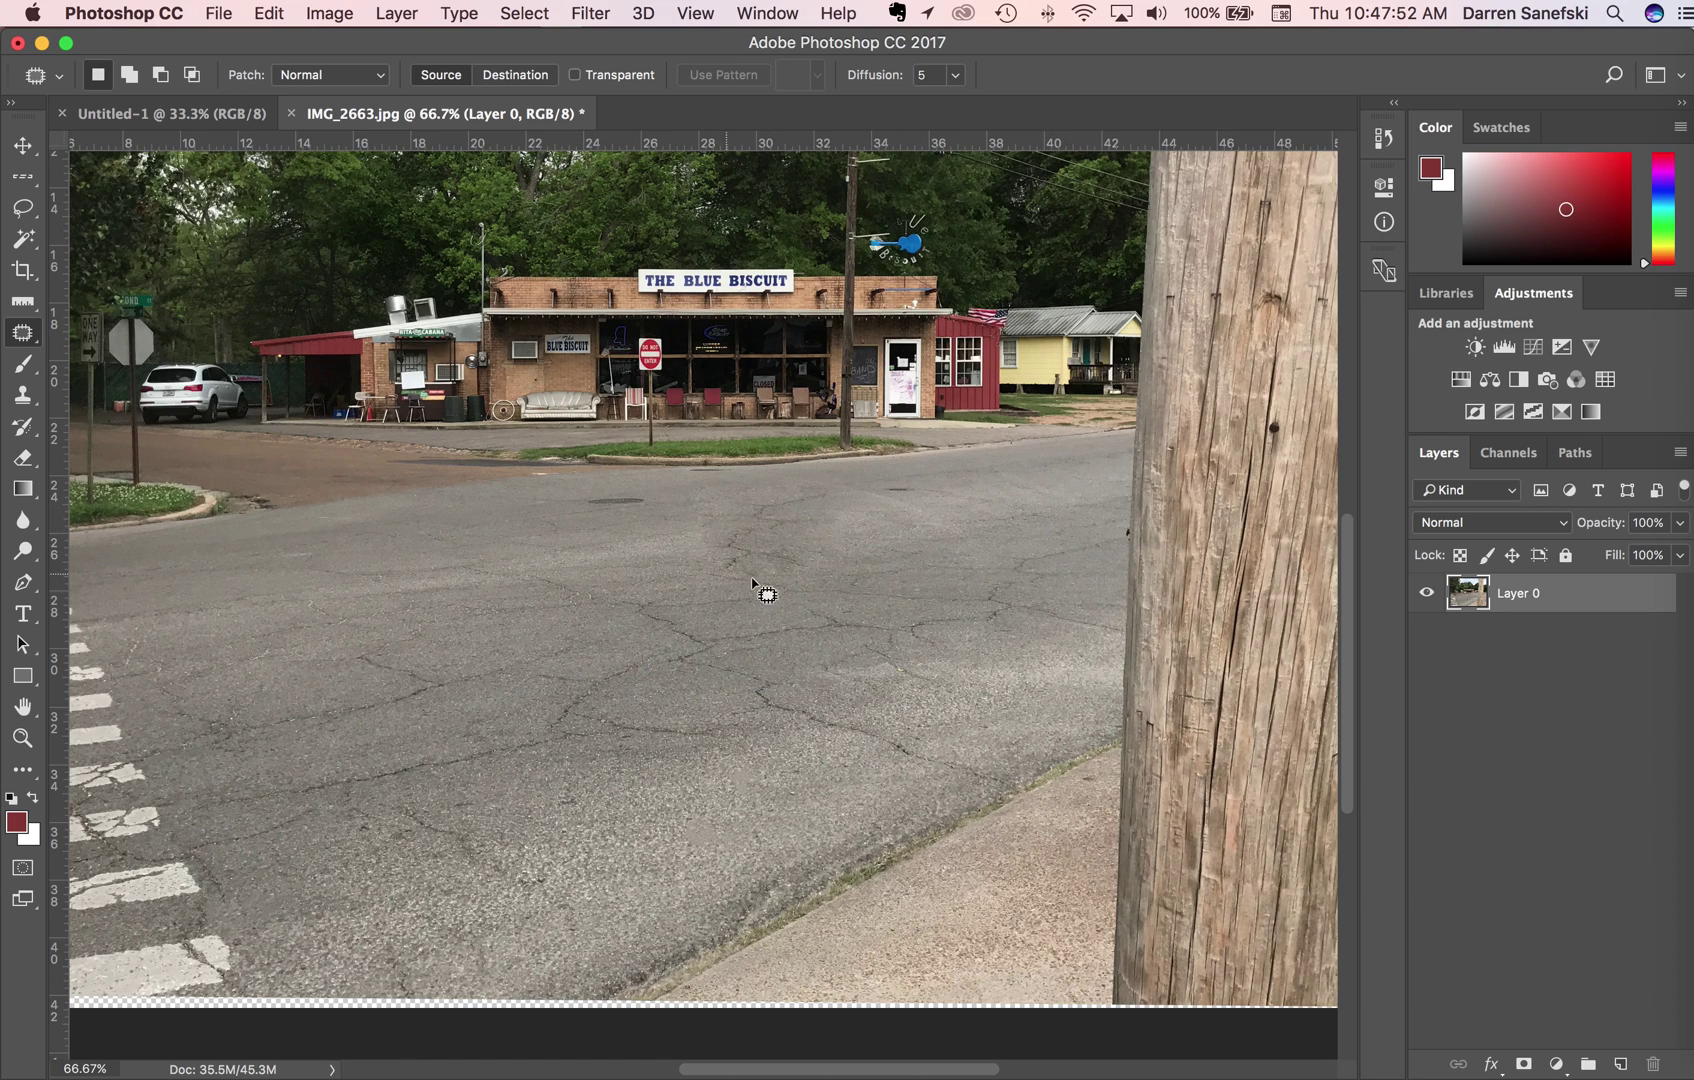
pyautogui.moveTo(812, 557); pyautogui.dragTo(845, 555)
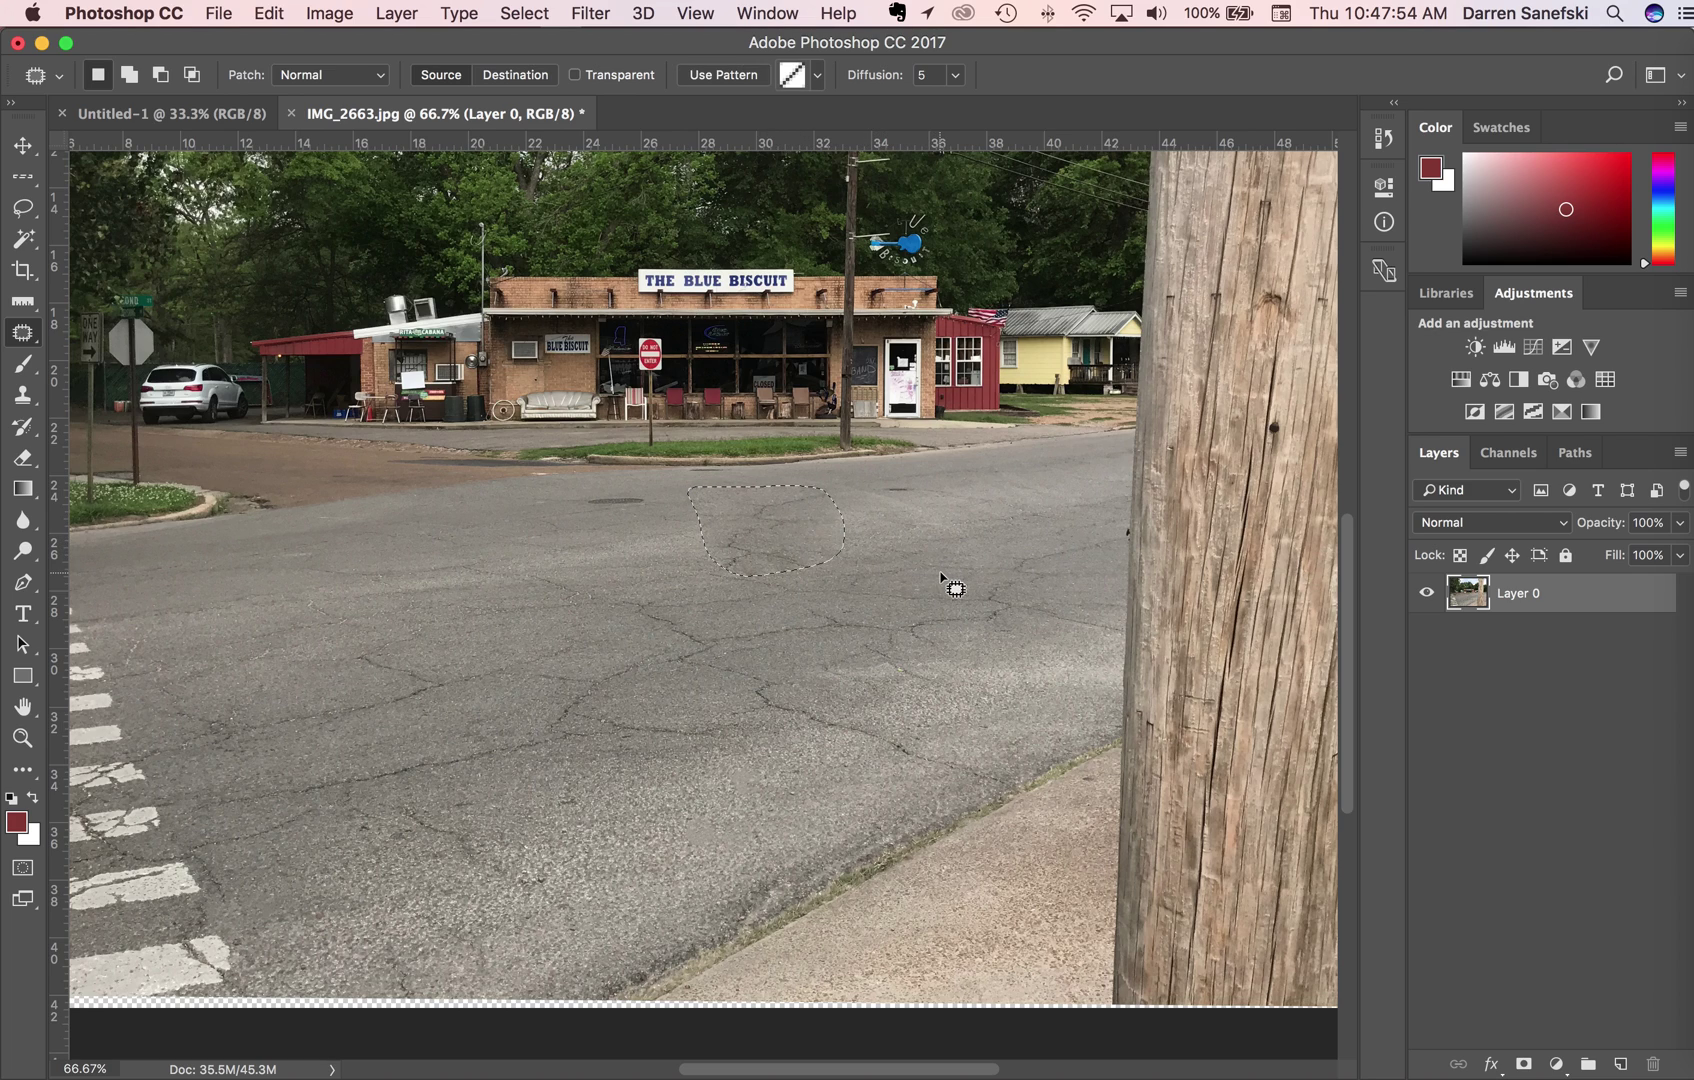
pyautogui.click(1385, 140)
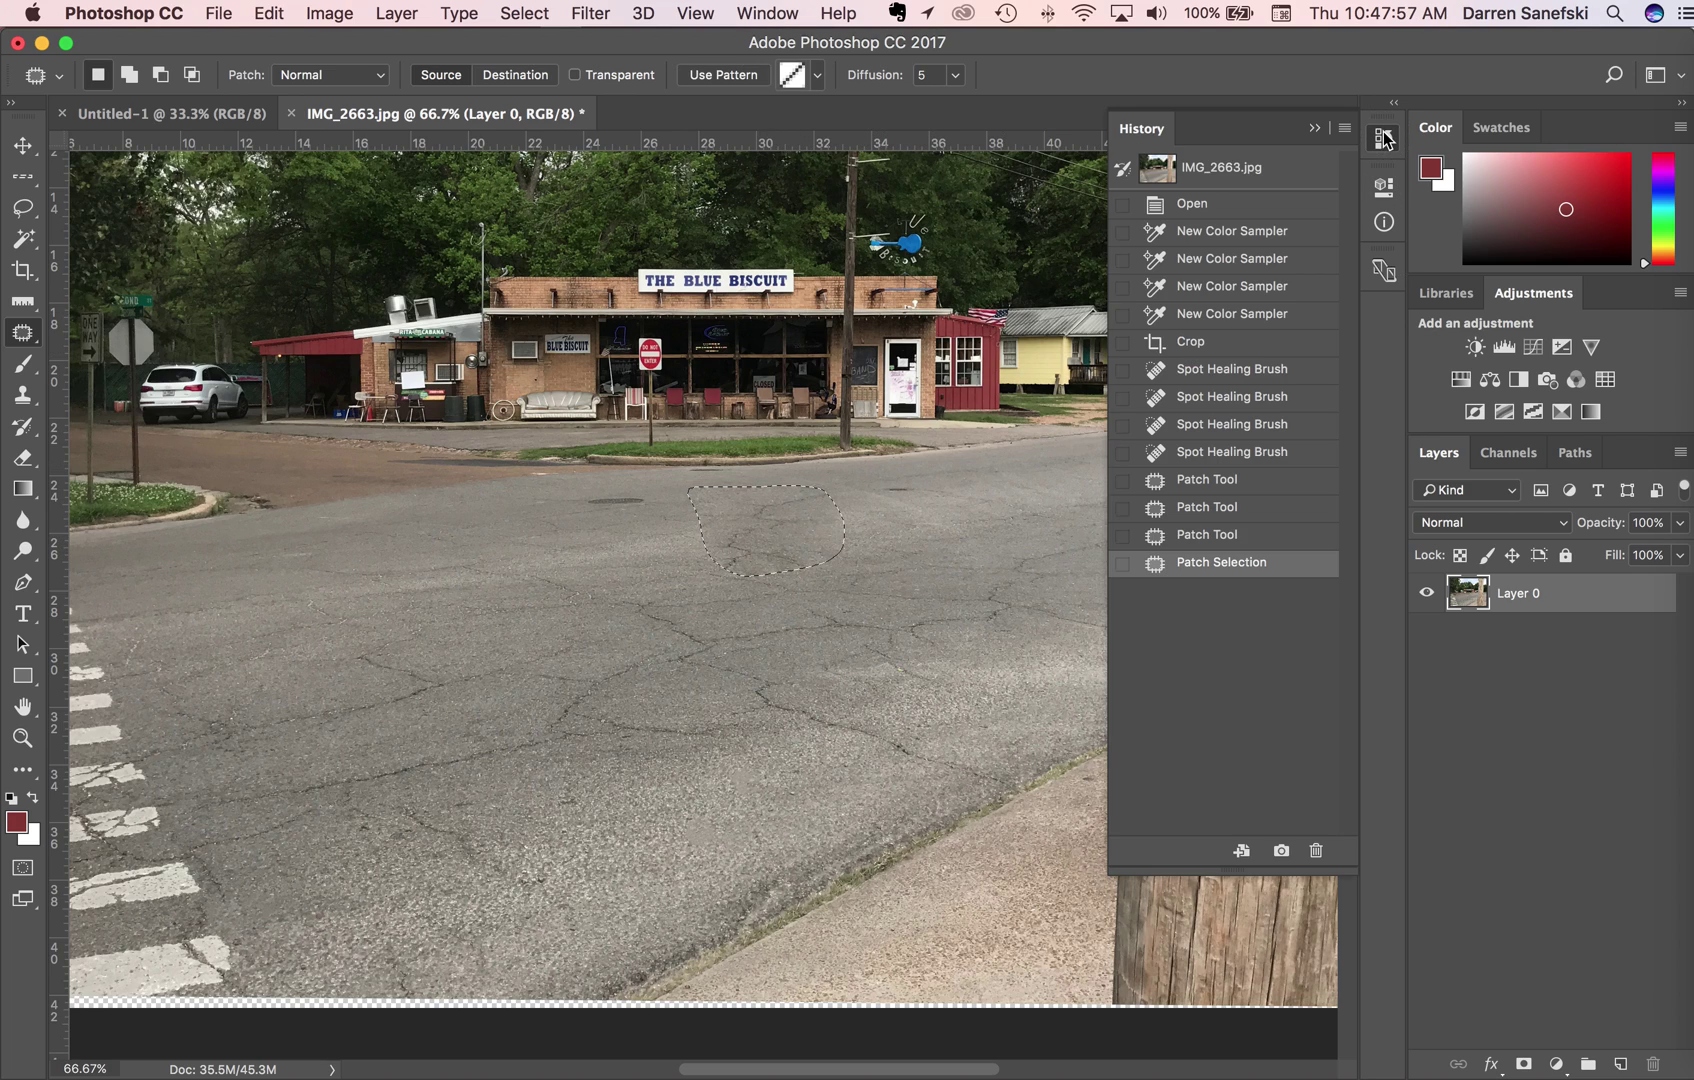
# - Revert to the last Spot Healing state, then patch the dark mark near the kerb and deselect
pyautogui.click(1256, 455)
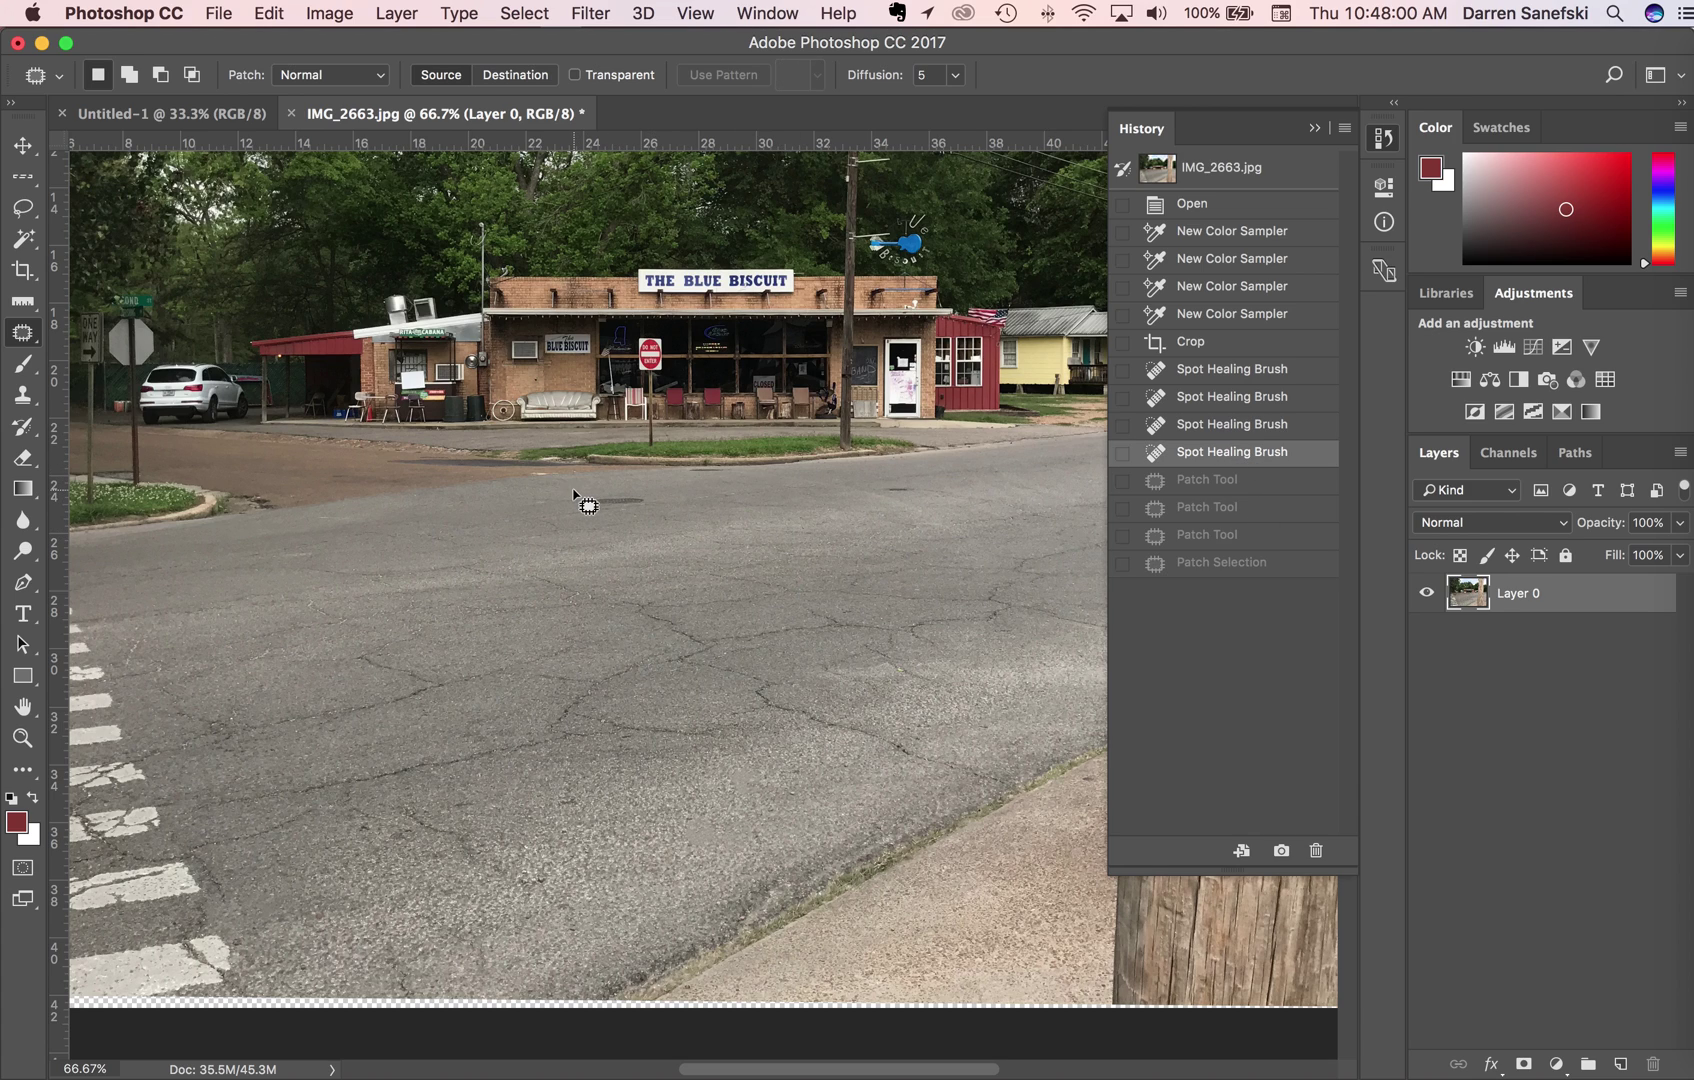
pyautogui.moveTo(576, 492)
pyautogui.mouseDown()
pyautogui.moveTo(665, 495)
pyautogui.moveTo(643, 522)
pyautogui.moveTo(568, 520)
pyautogui.moveTo(576, 499)
pyautogui.mouseUp()
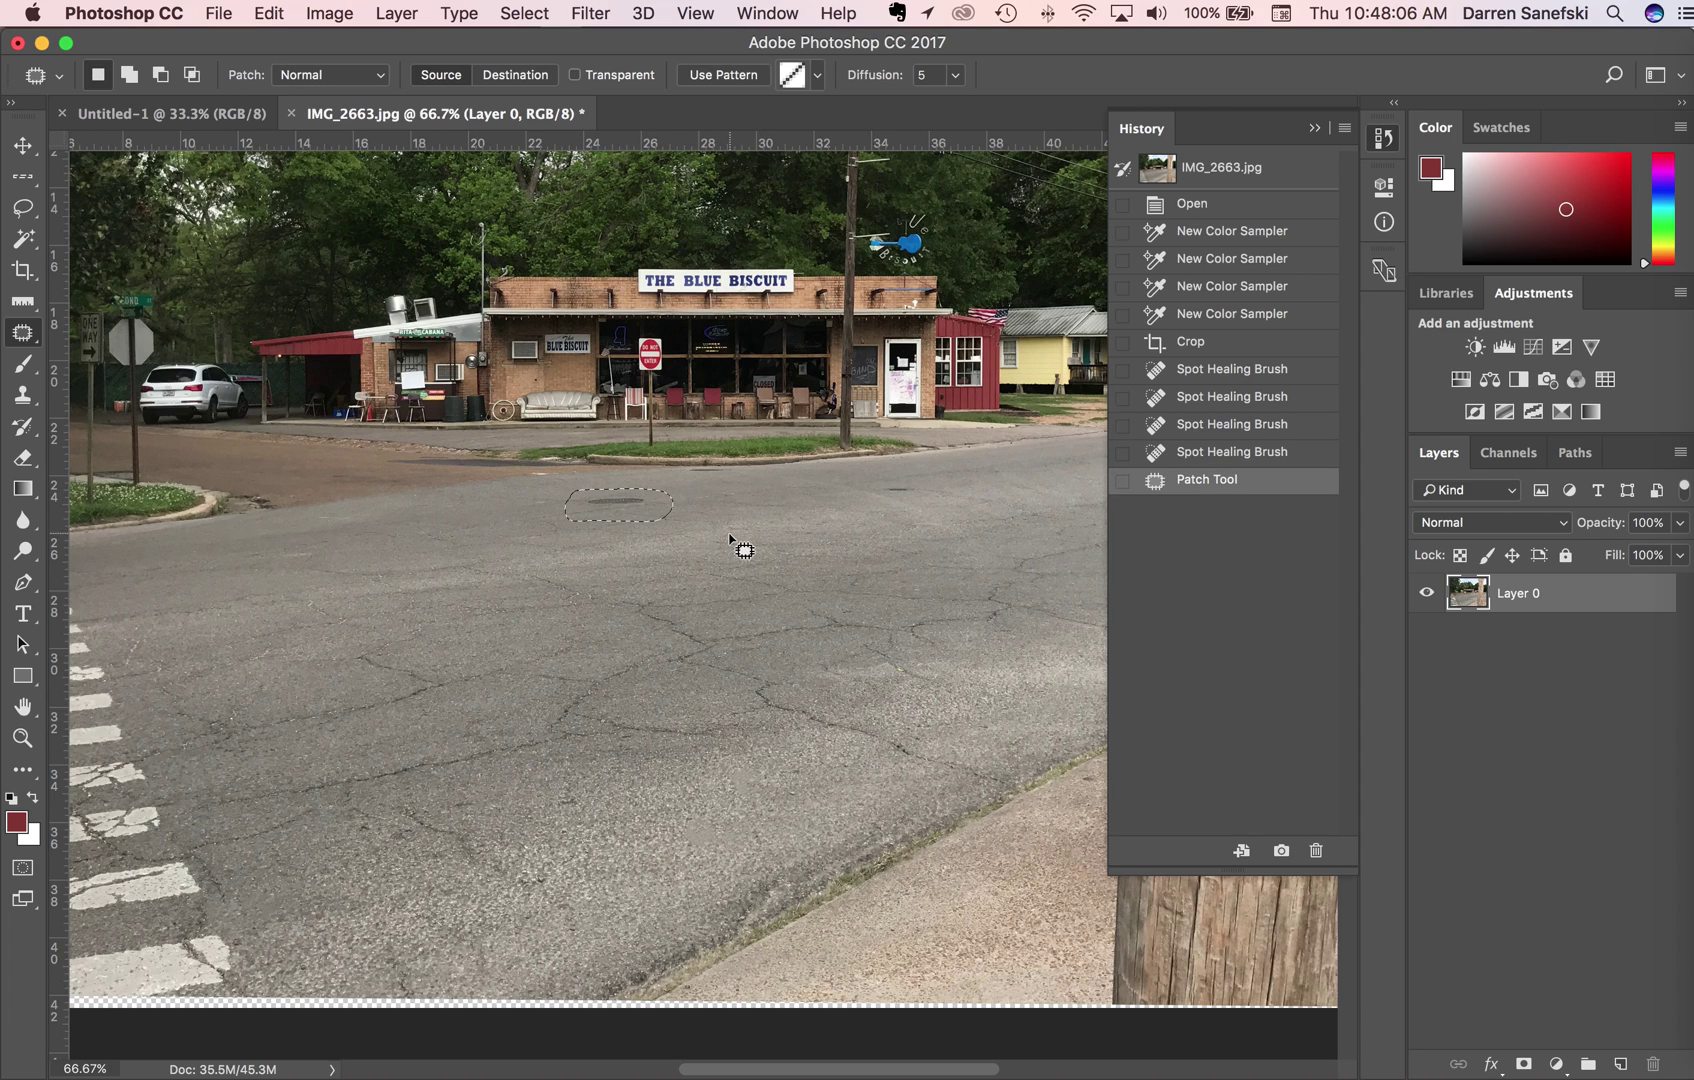
pyautogui.moveTo(708, 516); pyautogui.dragTo(339, 558)
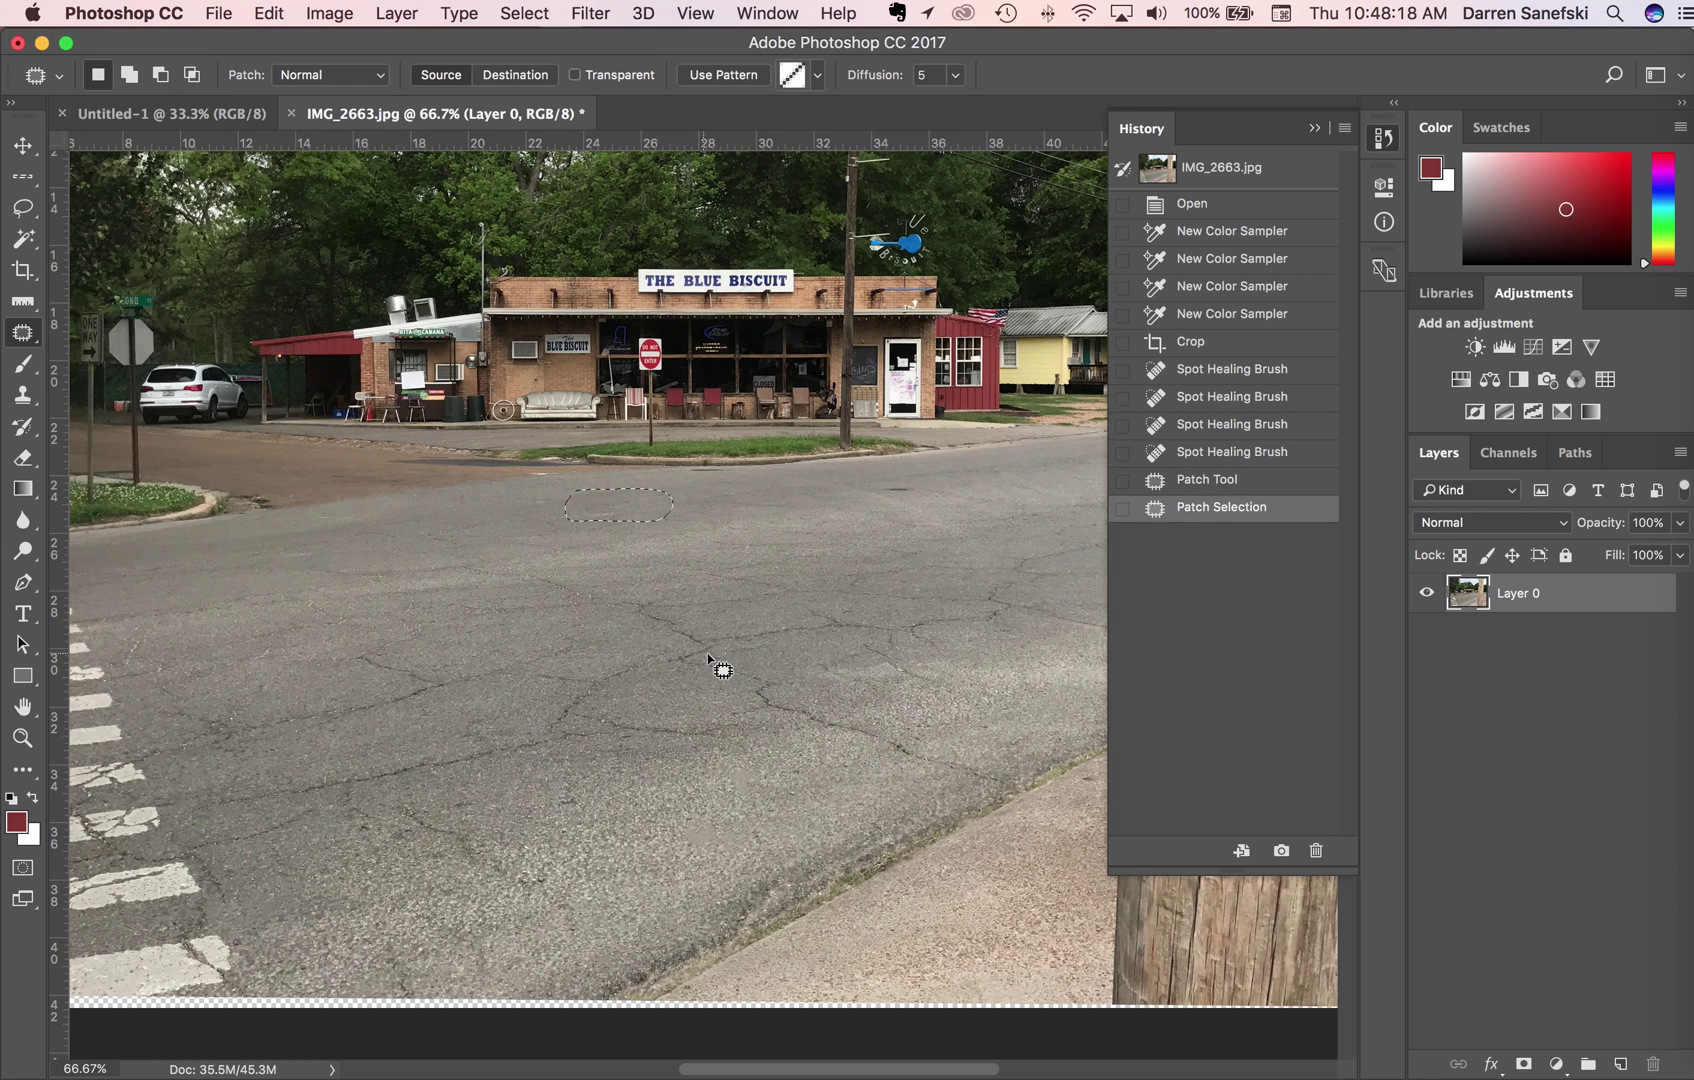
pyautogui.click(841, 648)
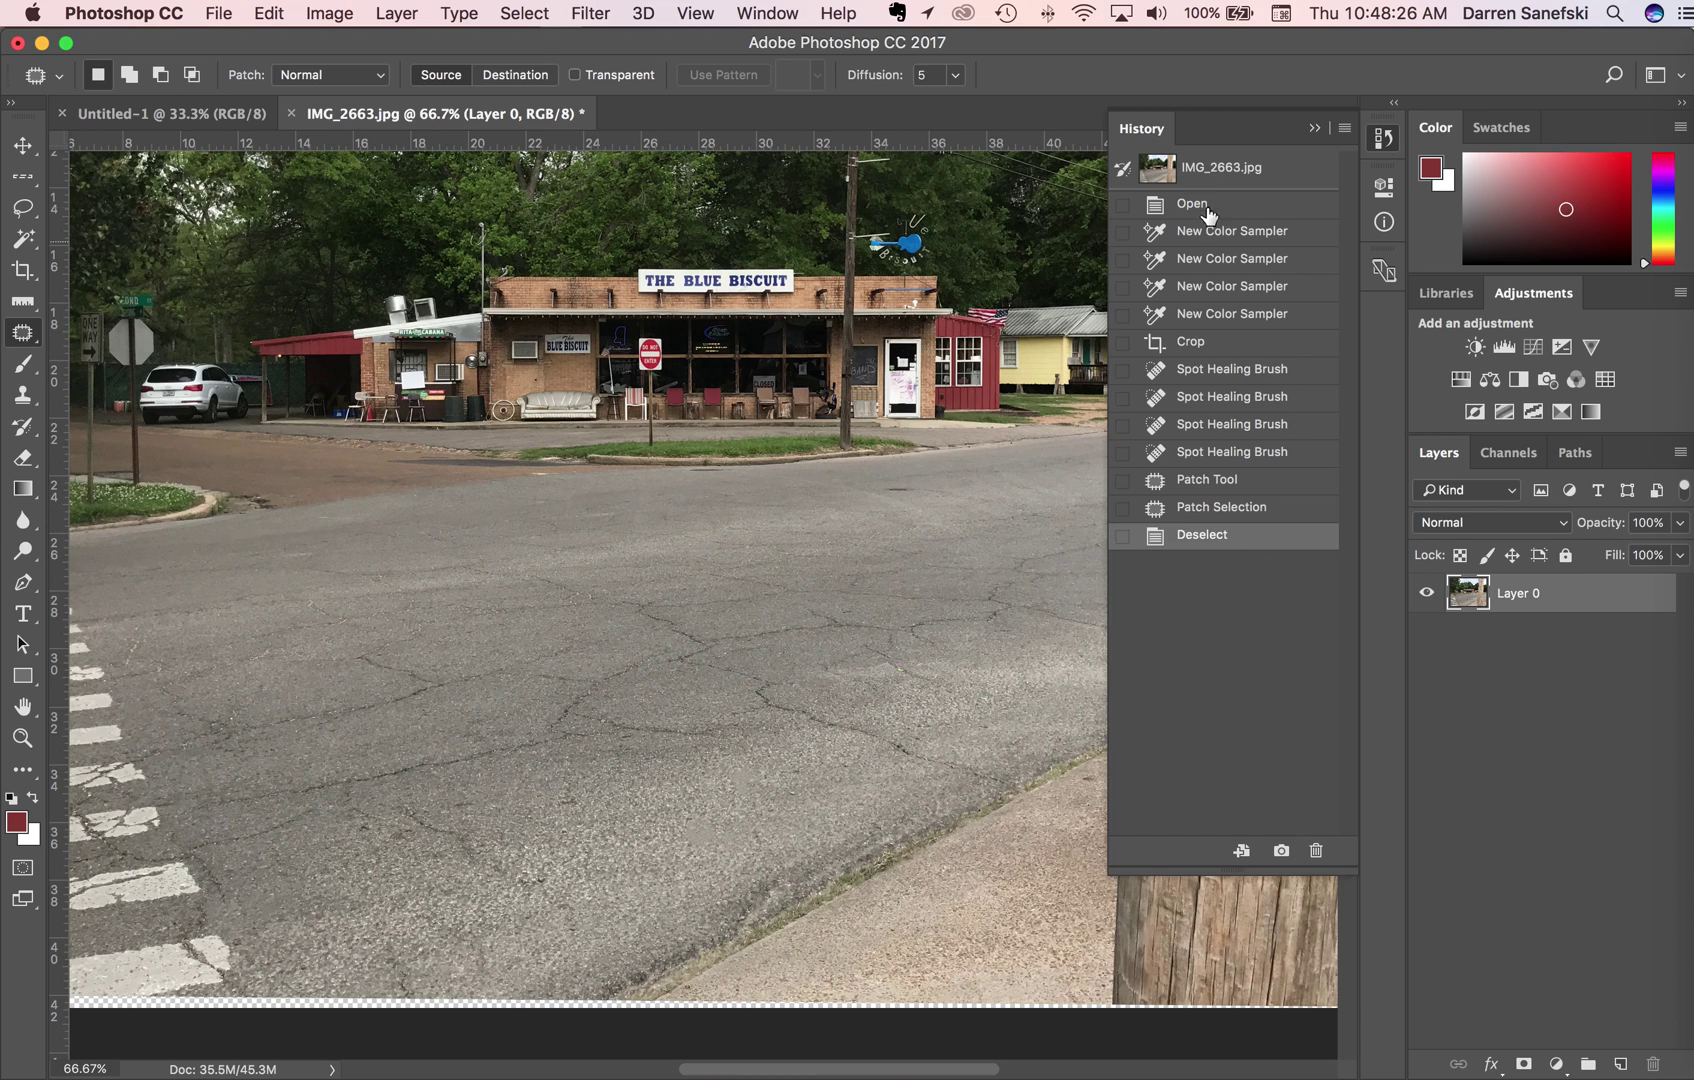
pyautogui.click(1242, 205)
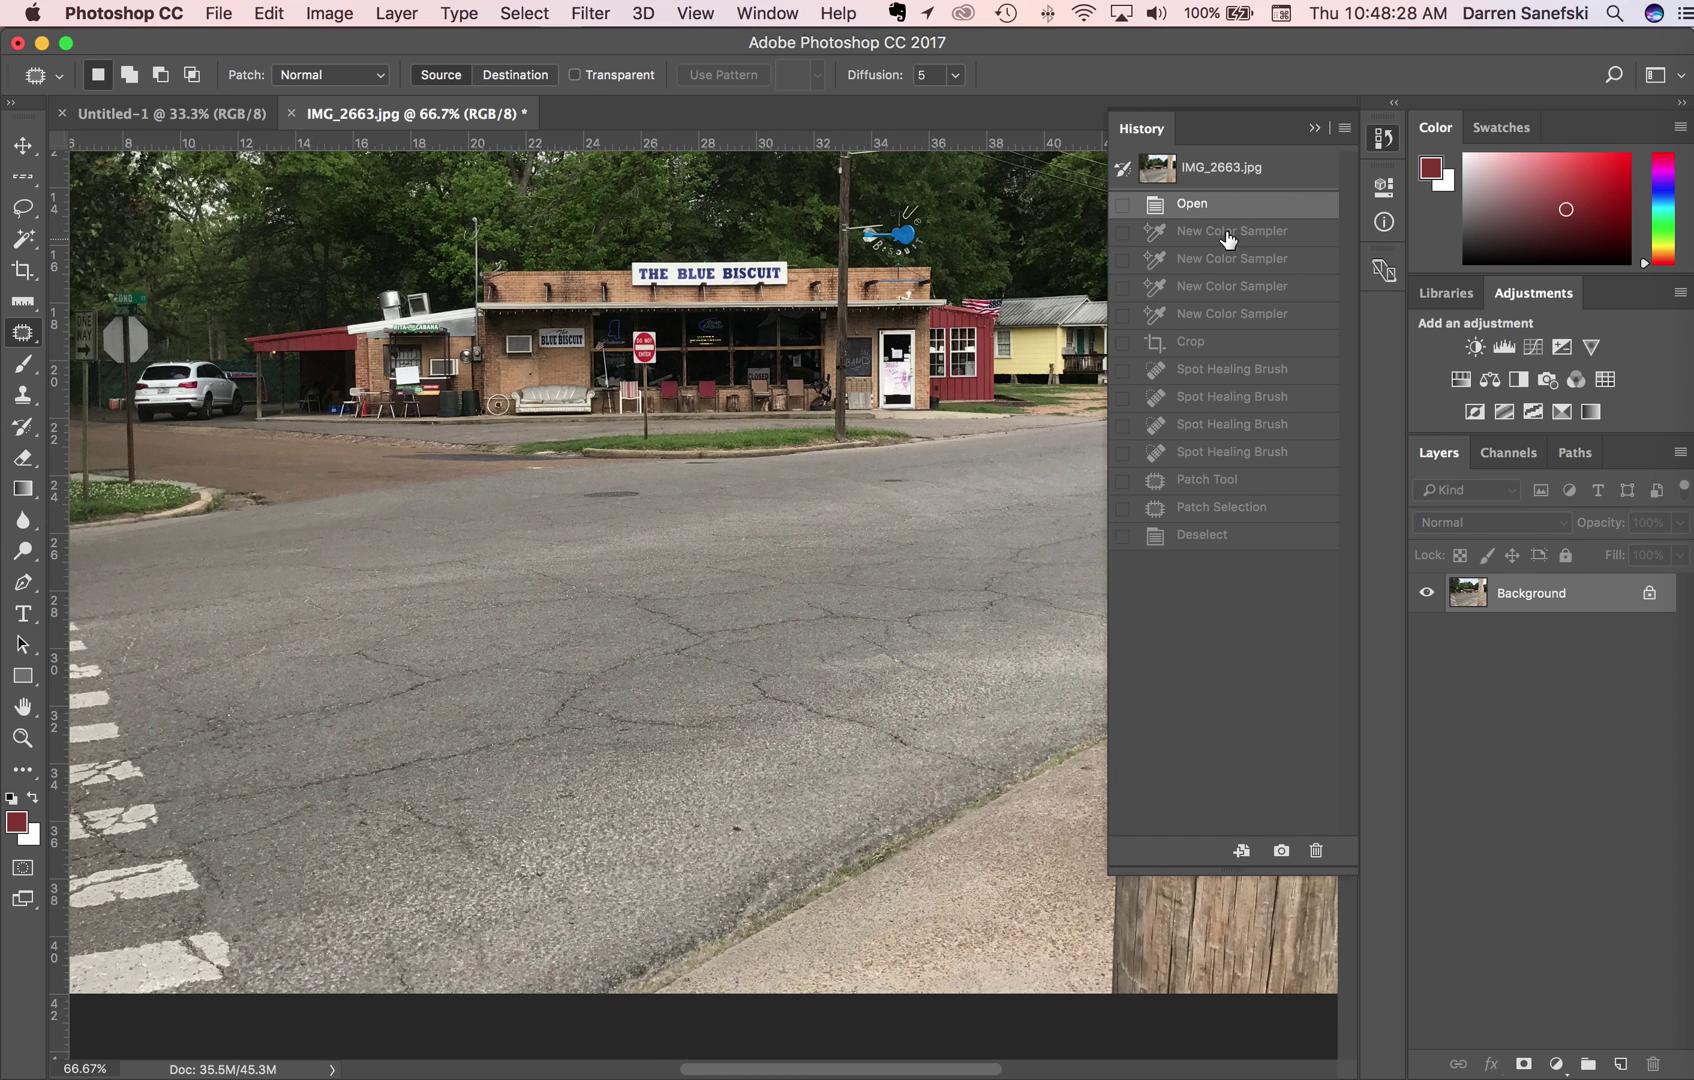
pyautogui.click(1259, 345)
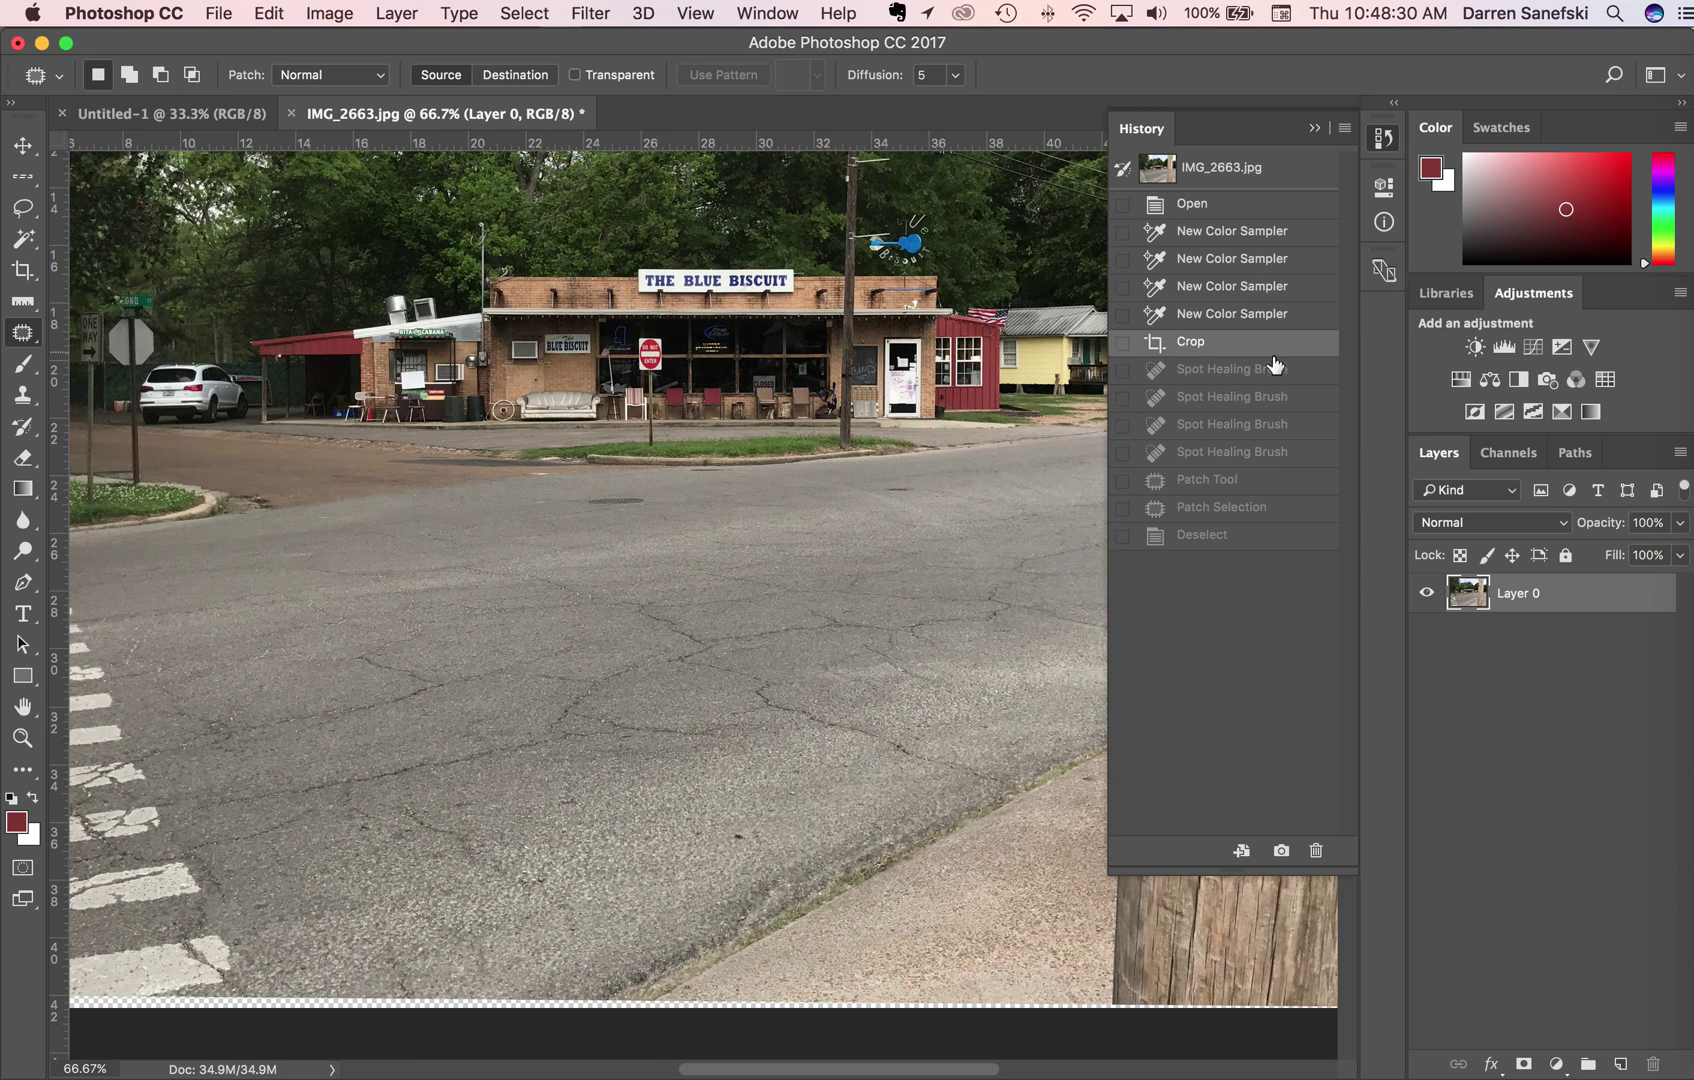
pyautogui.click(22, 332)
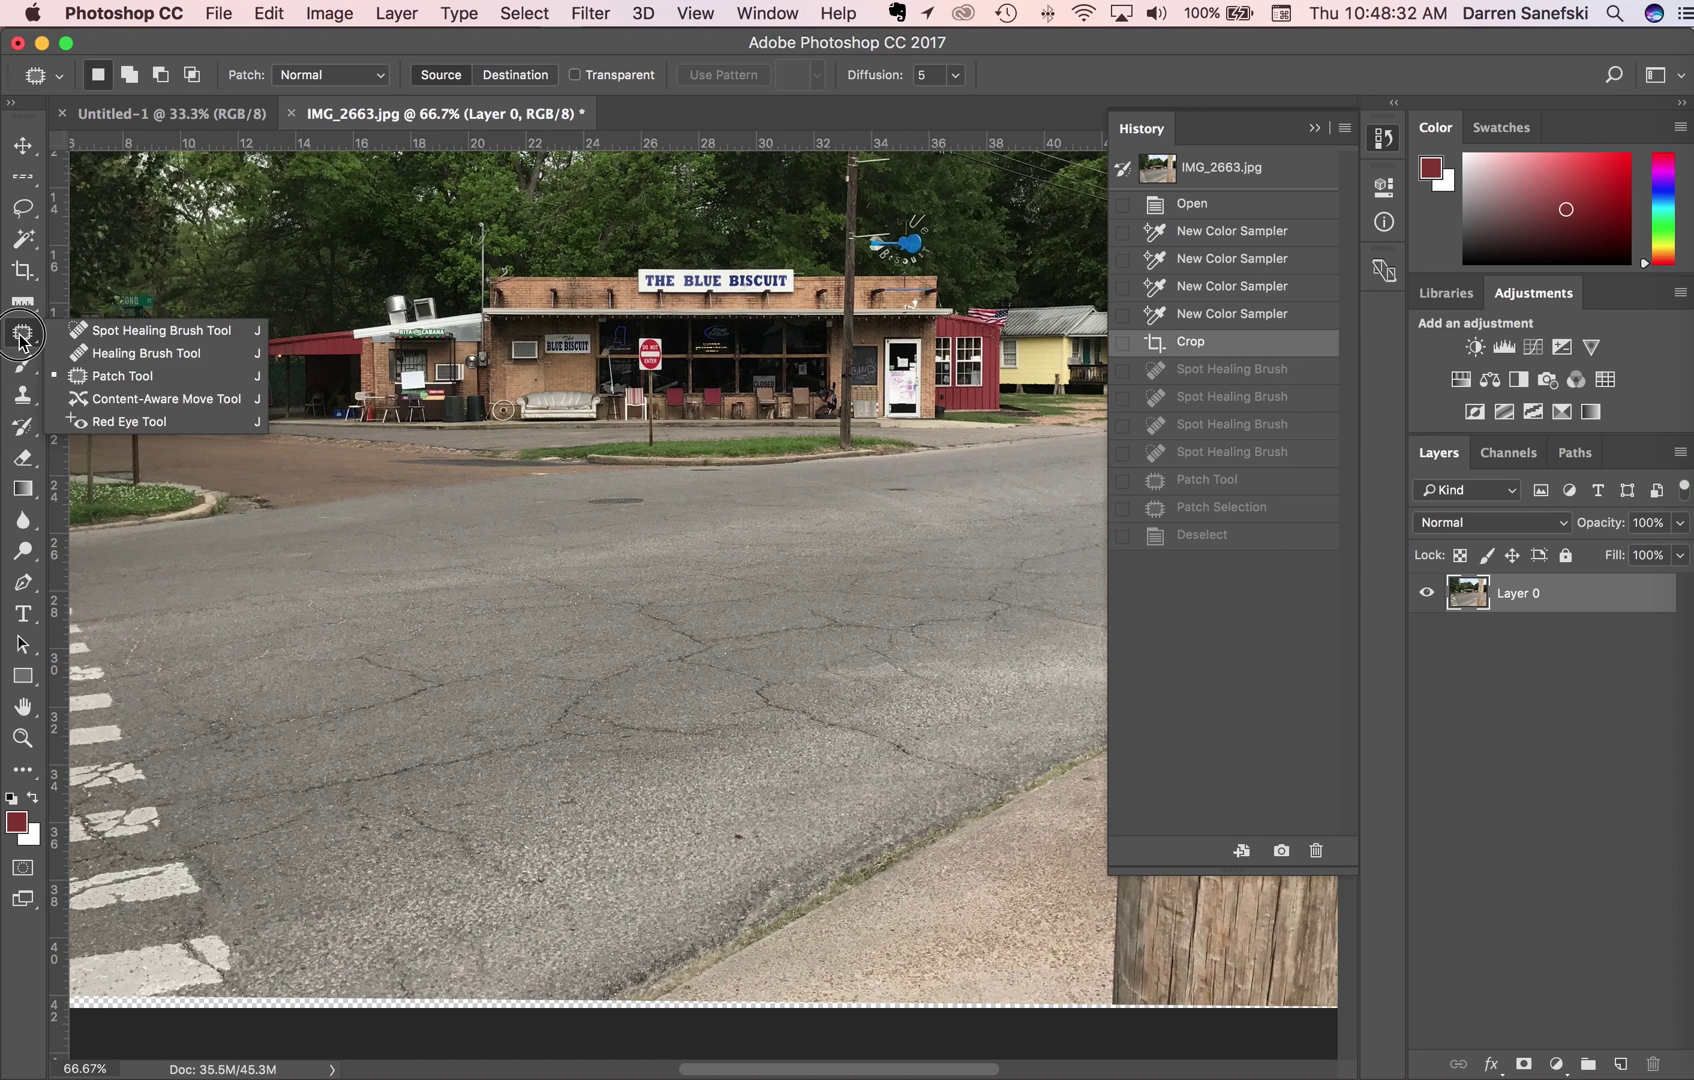
pyautogui.click(123, 401)
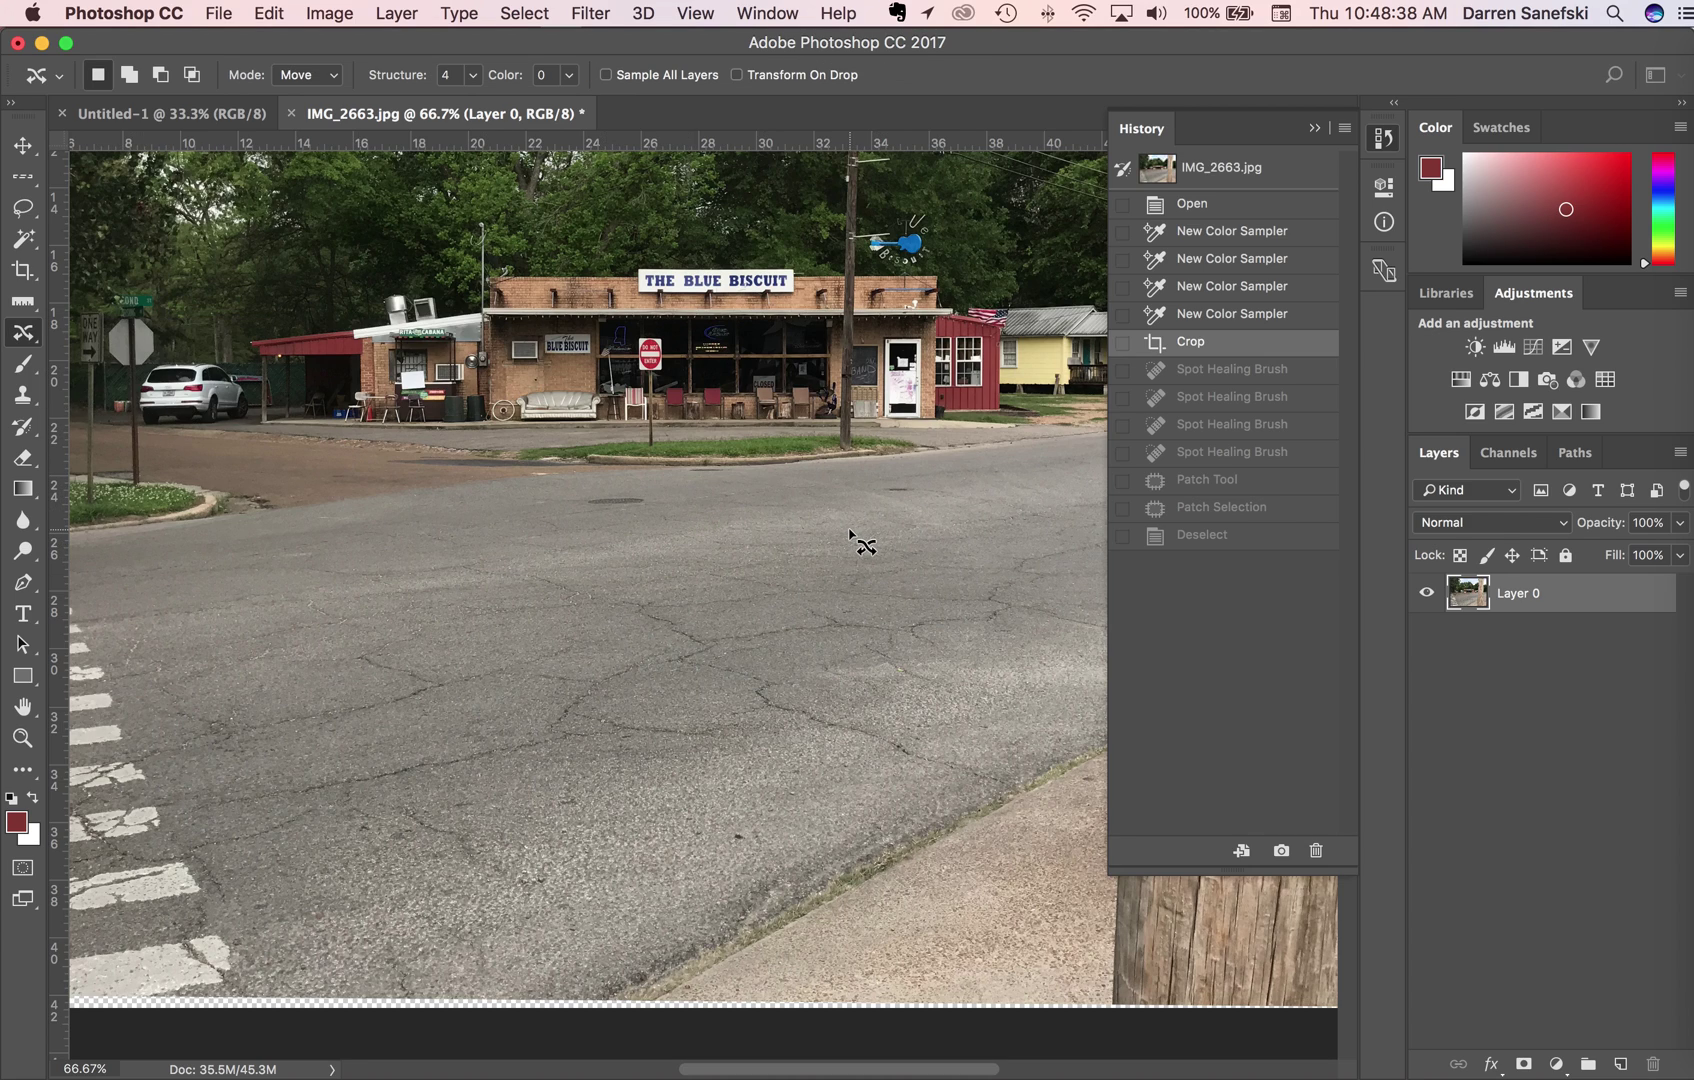
pyautogui.click(690, 282)
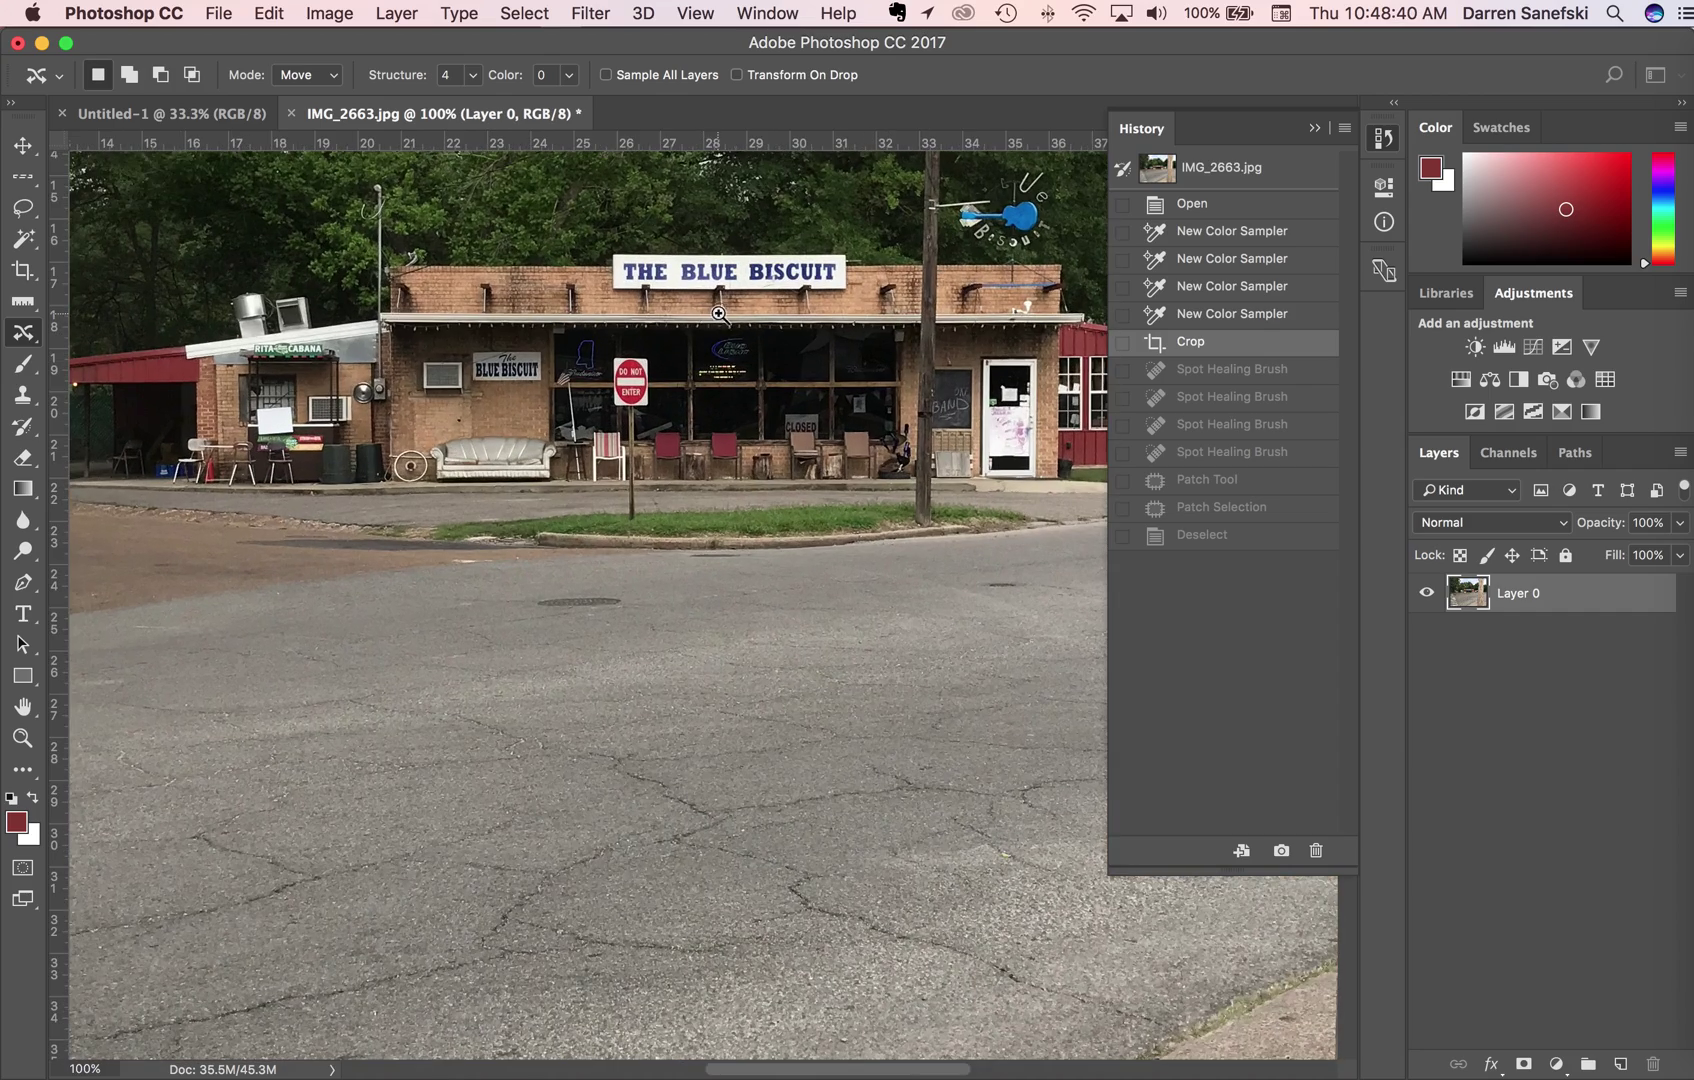
pyautogui.click(690, 280)
pyautogui.click(690, 281)
pyautogui.click(693, 282)
pyautogui.click(699, 285)
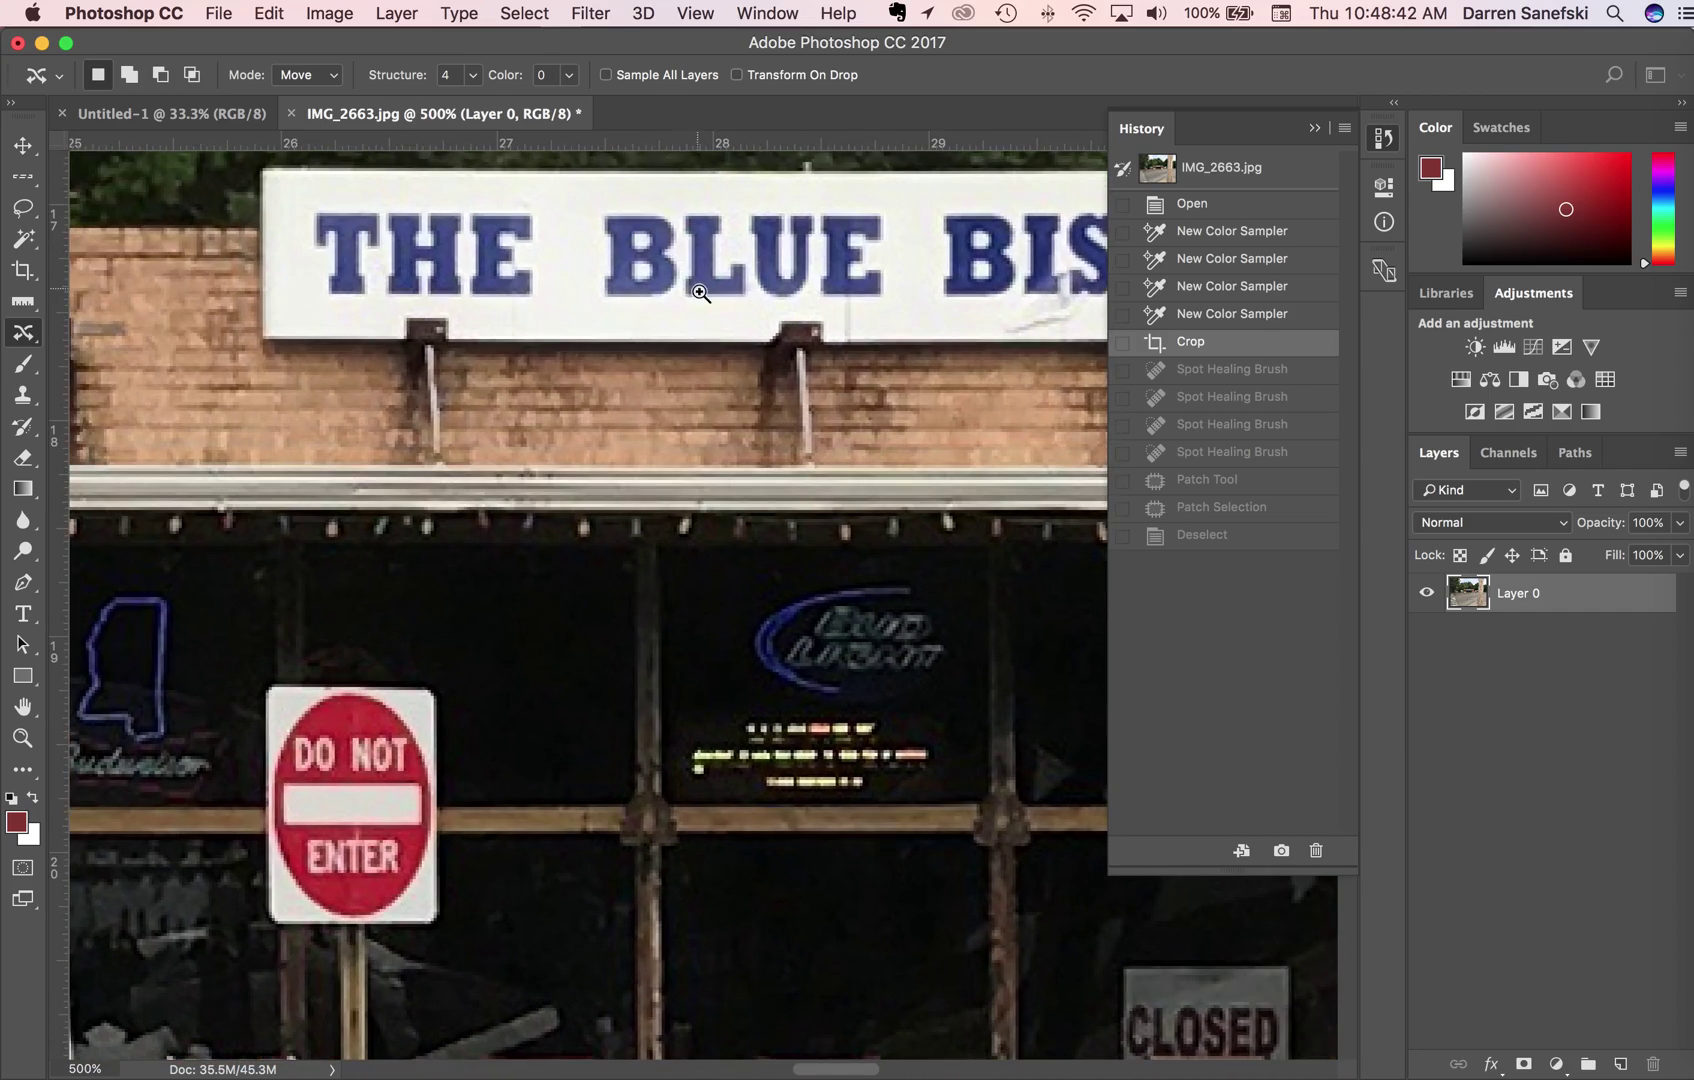
pyautogui.click(704, 293)
pyautogui.scroll(2, 680, 272)
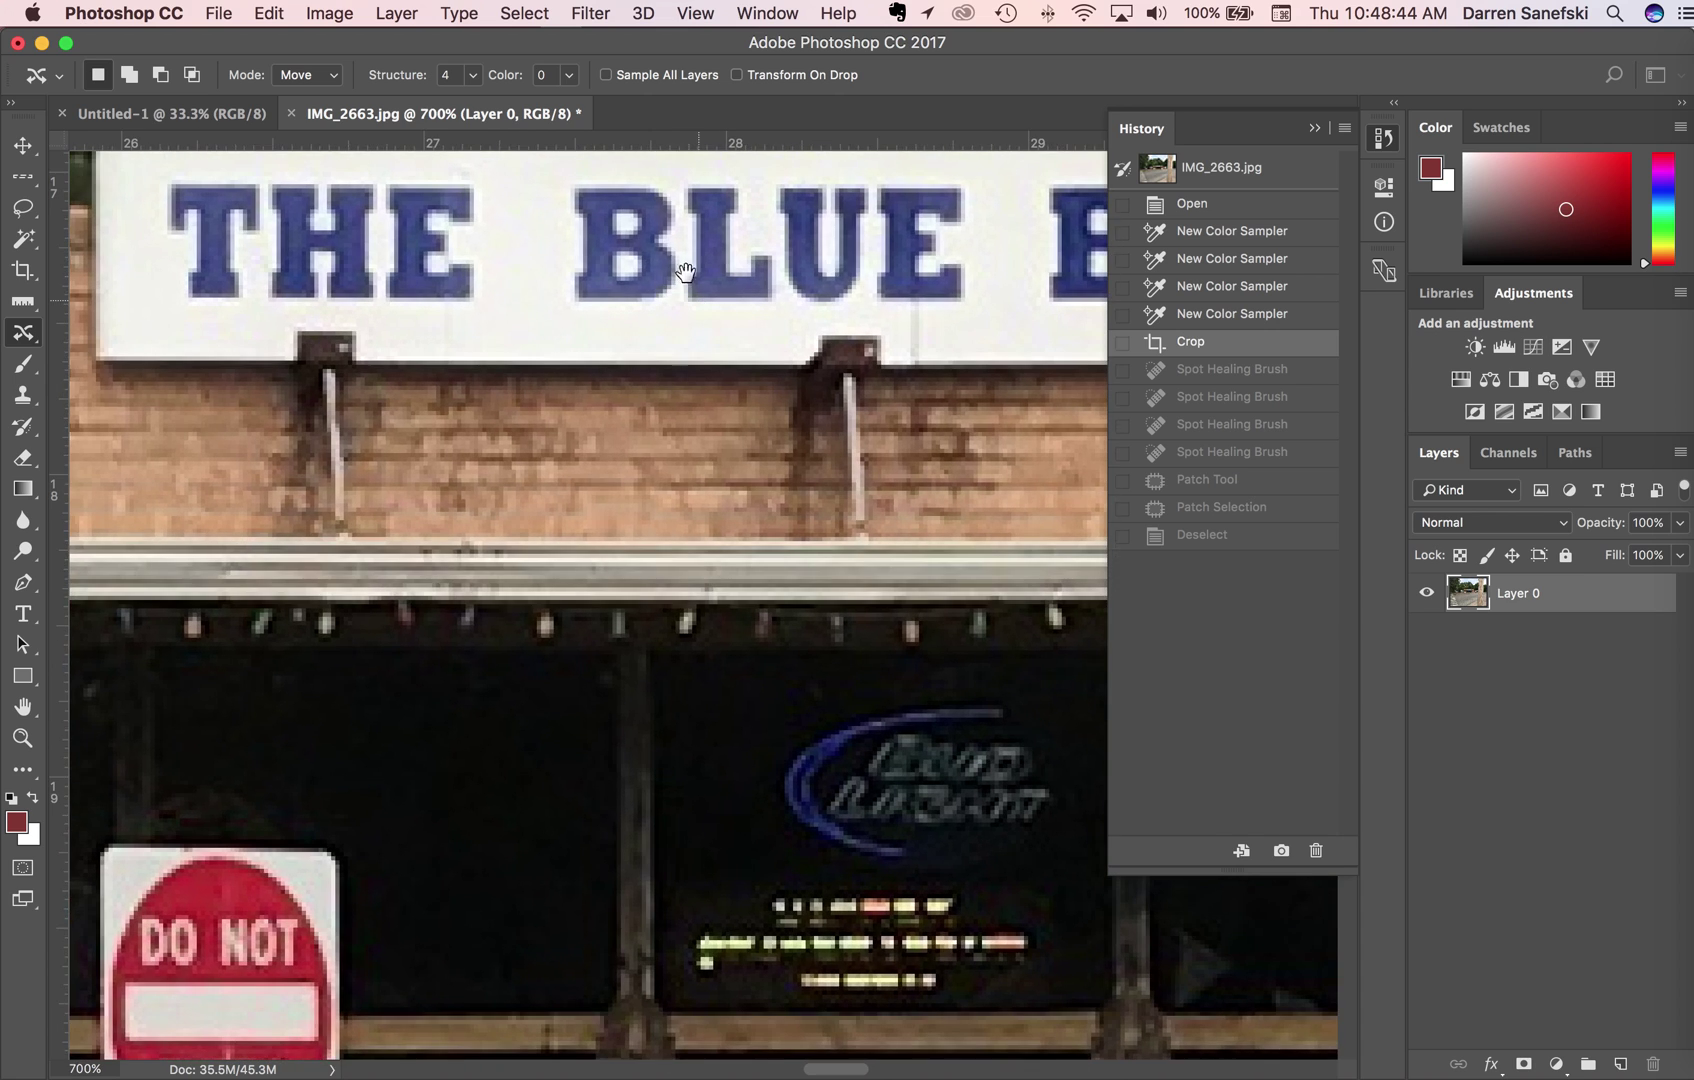
pyautogui.click(726, 389)
pyautogui.scroll(1, 786, 427)
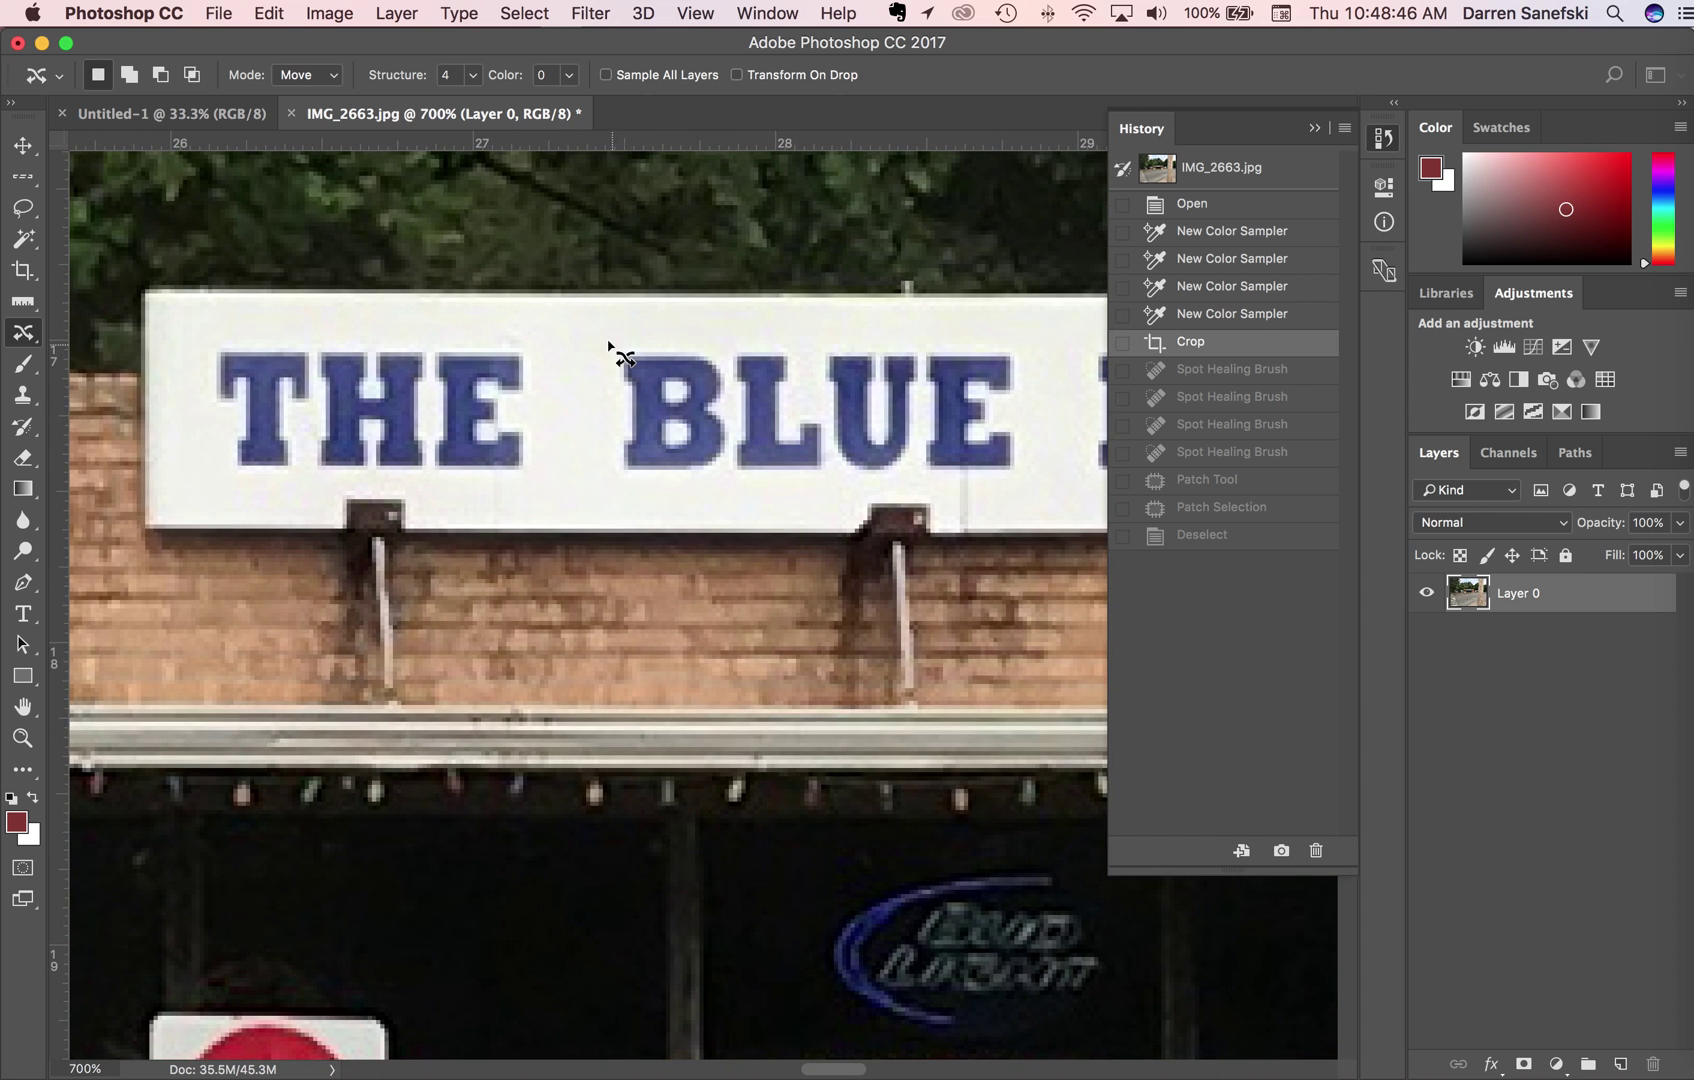
pyautogui.moveTo(610, 342)
pyautogui.mouseDown()
pyautogui.moveTo(722, 346)
pyautogui.moveTo(731, 463)
pyautogui.moveTo(716, 483)
pyautogui.moveTo(622, 470)
pyautogui.moveTo(612, 342)
pyautogui.mouseUp()
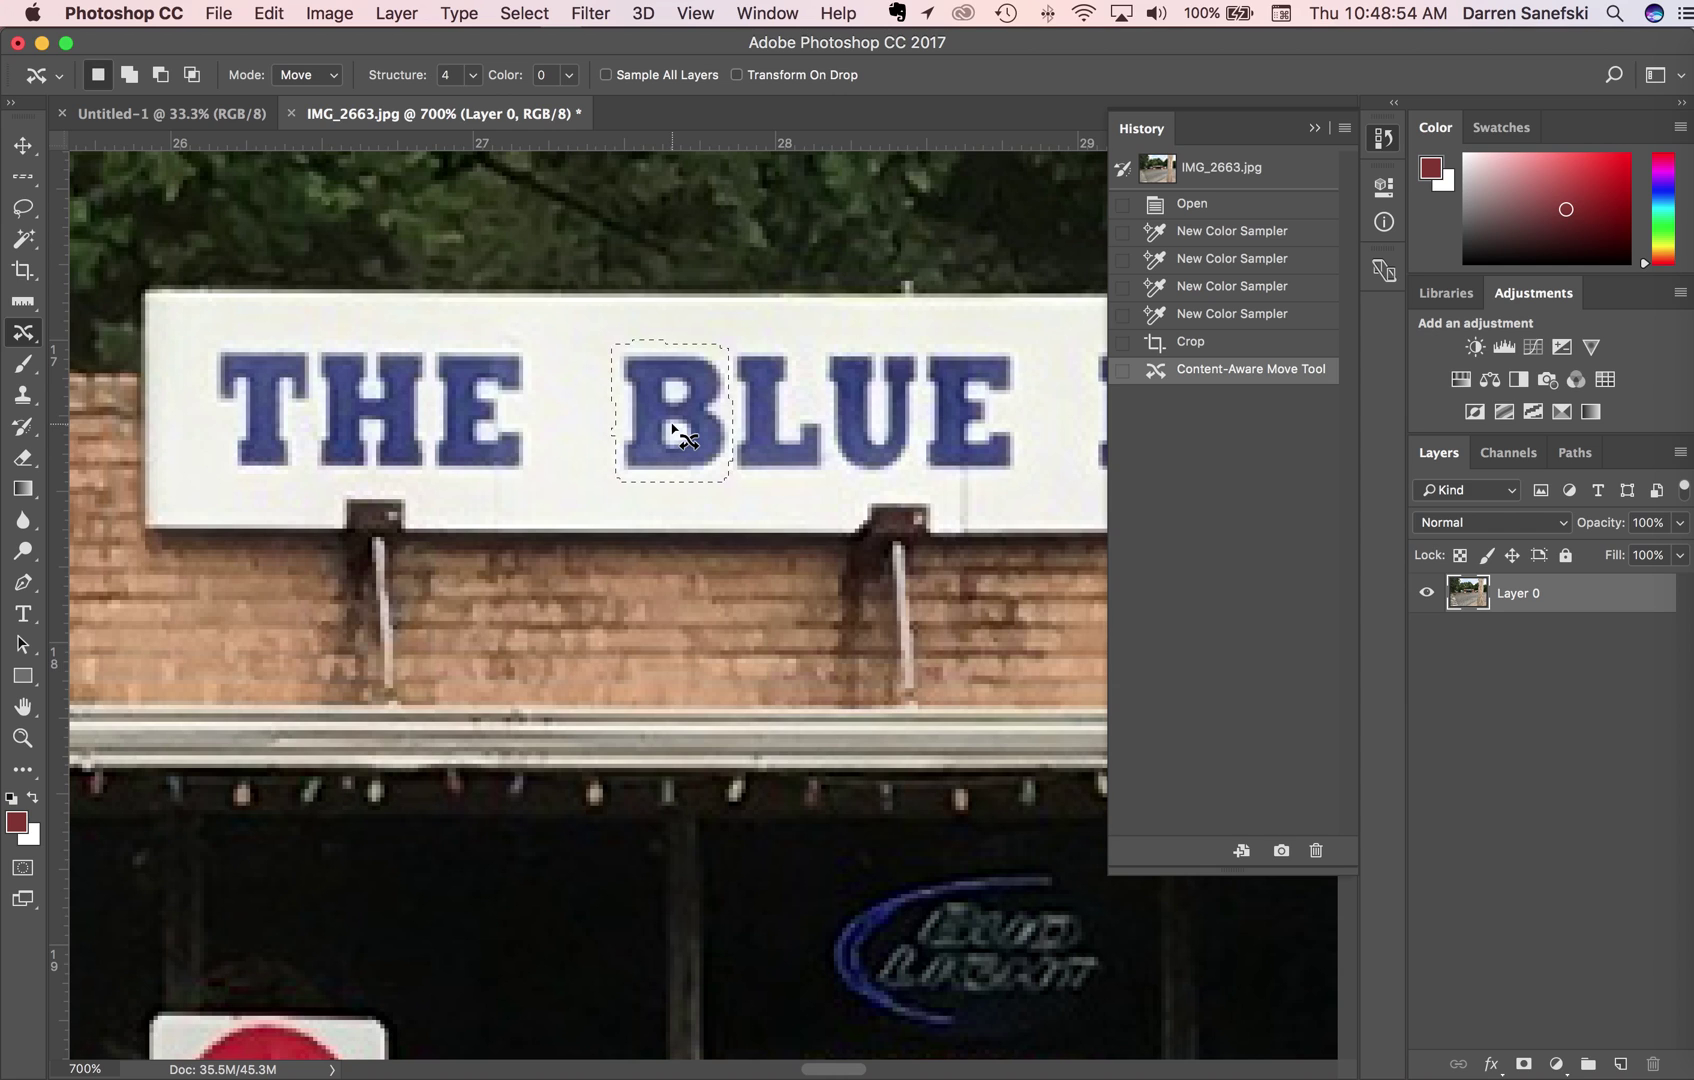
pyautogui.moveTo(673, 428); pyautogui.dragTo(562, 428)
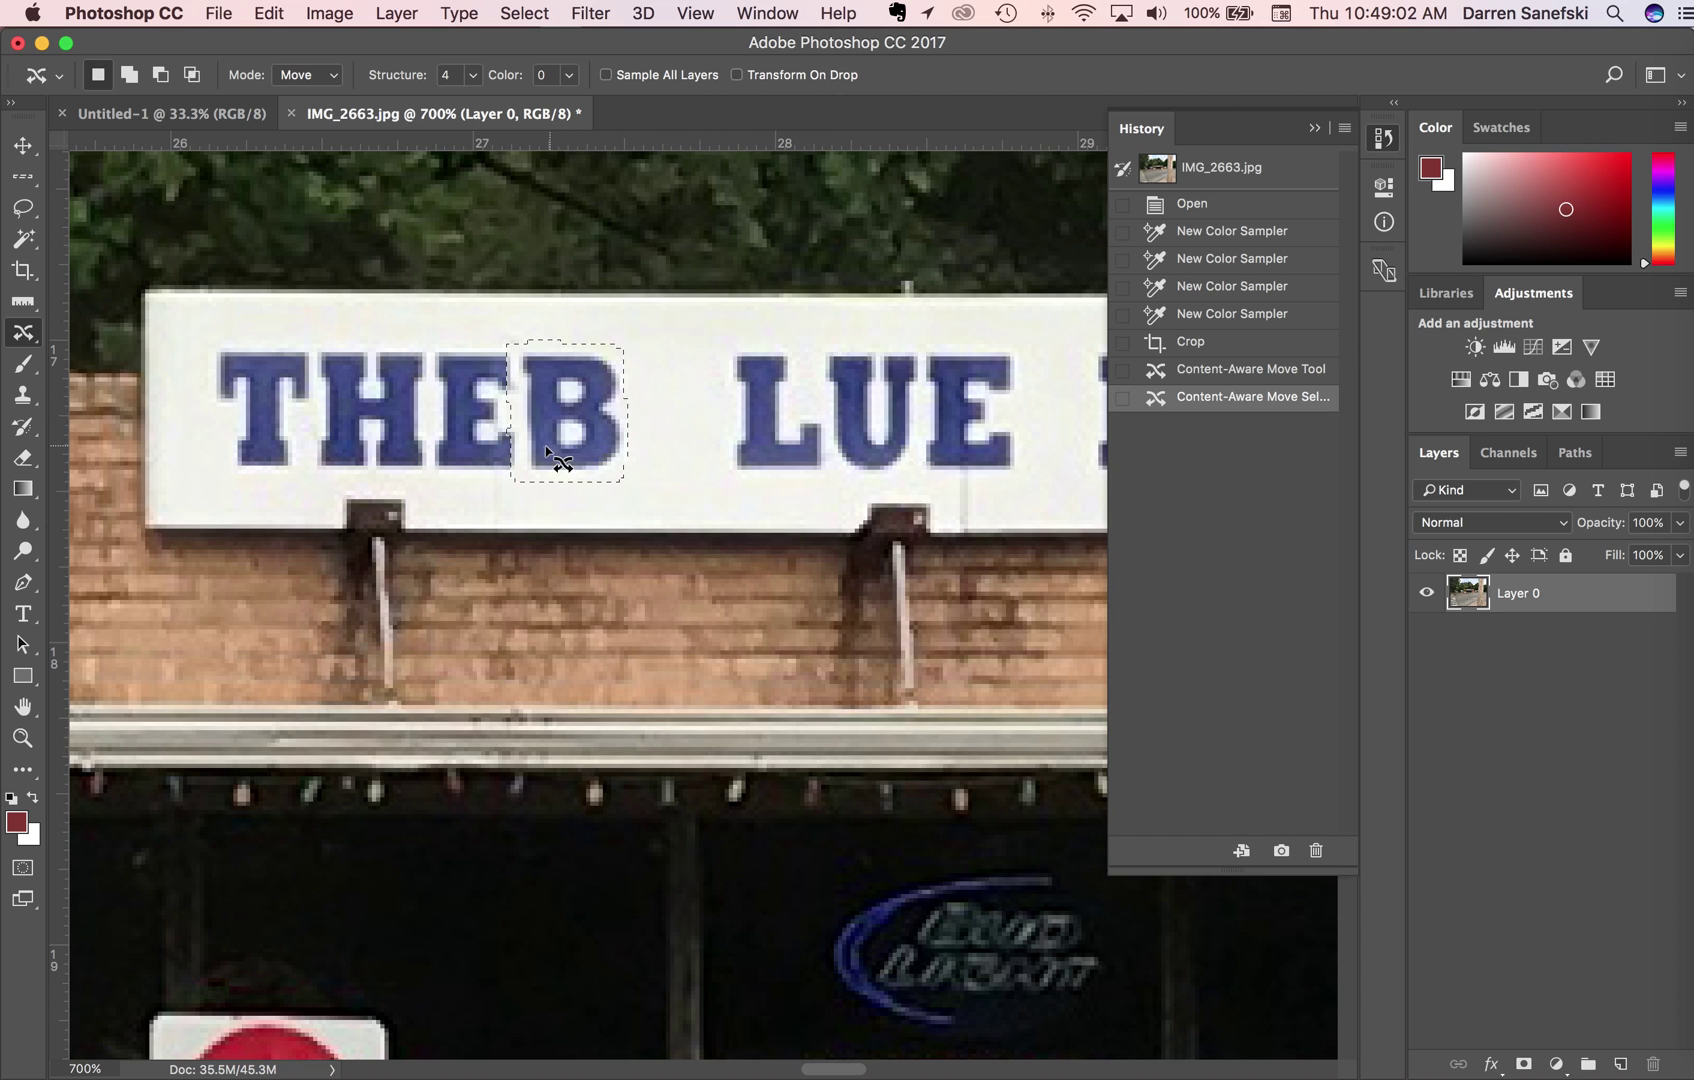
pyautogui.click(1244, 350)
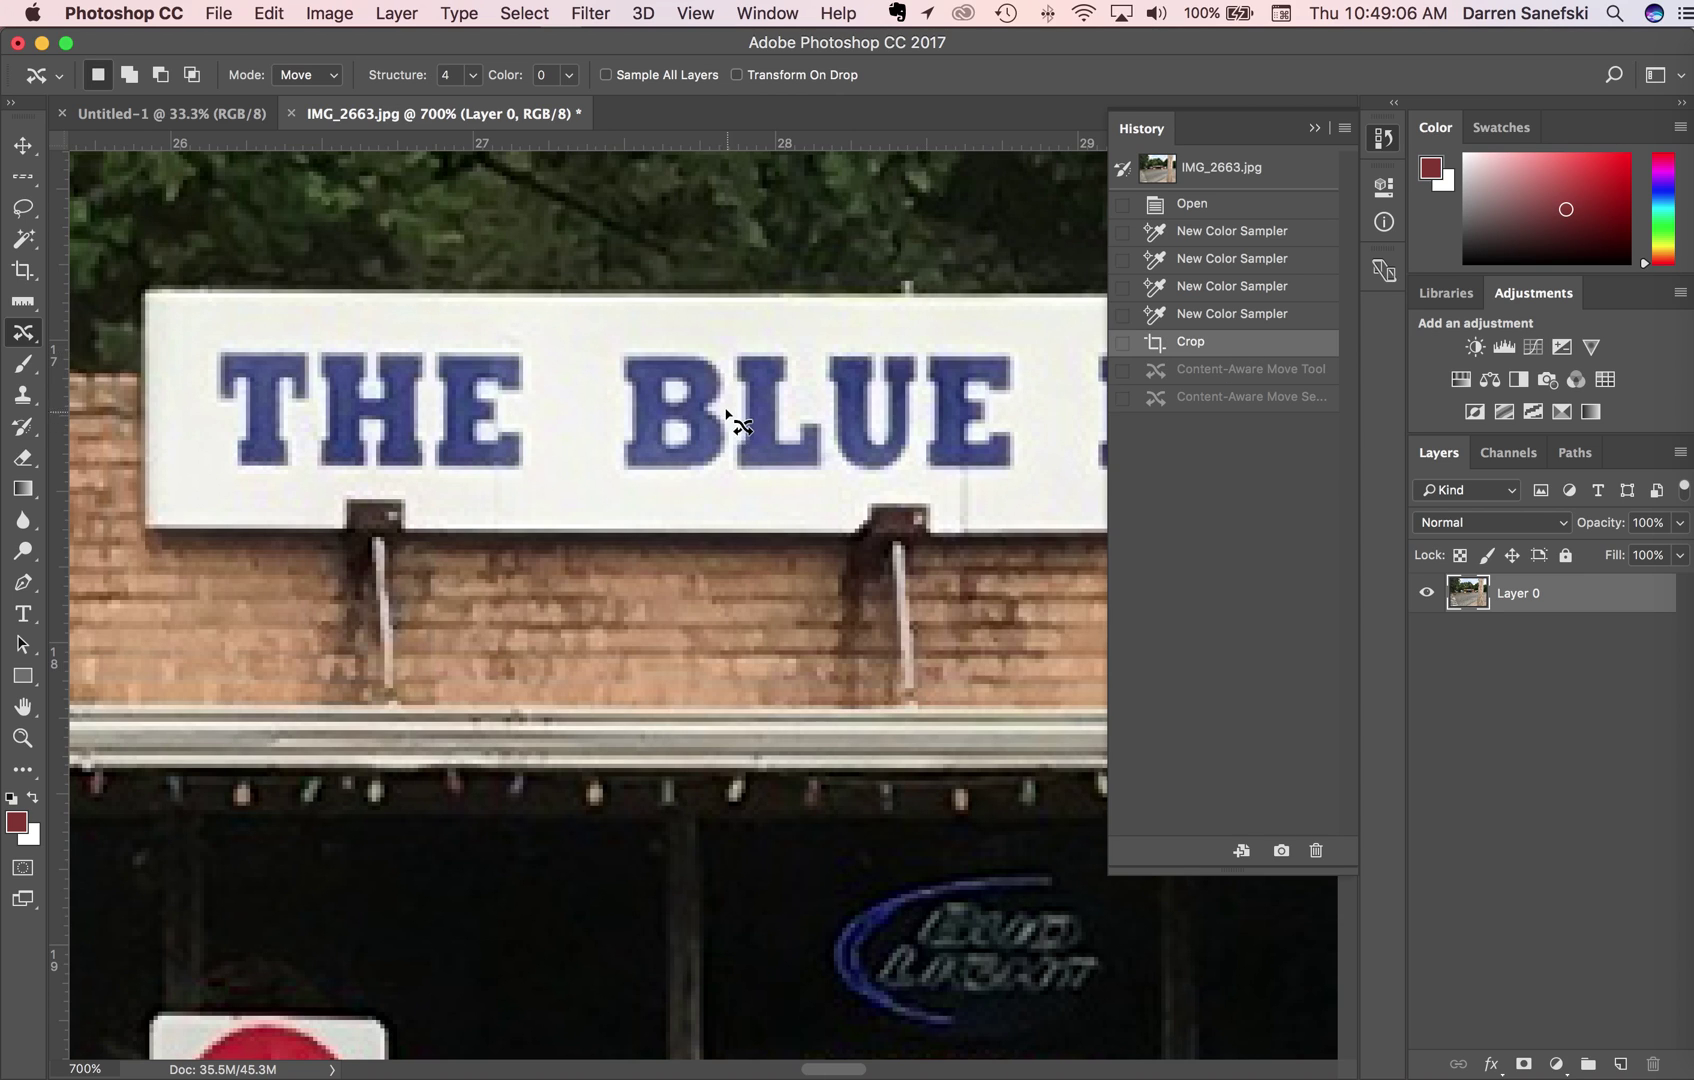
pyautogui.click(26, 338)
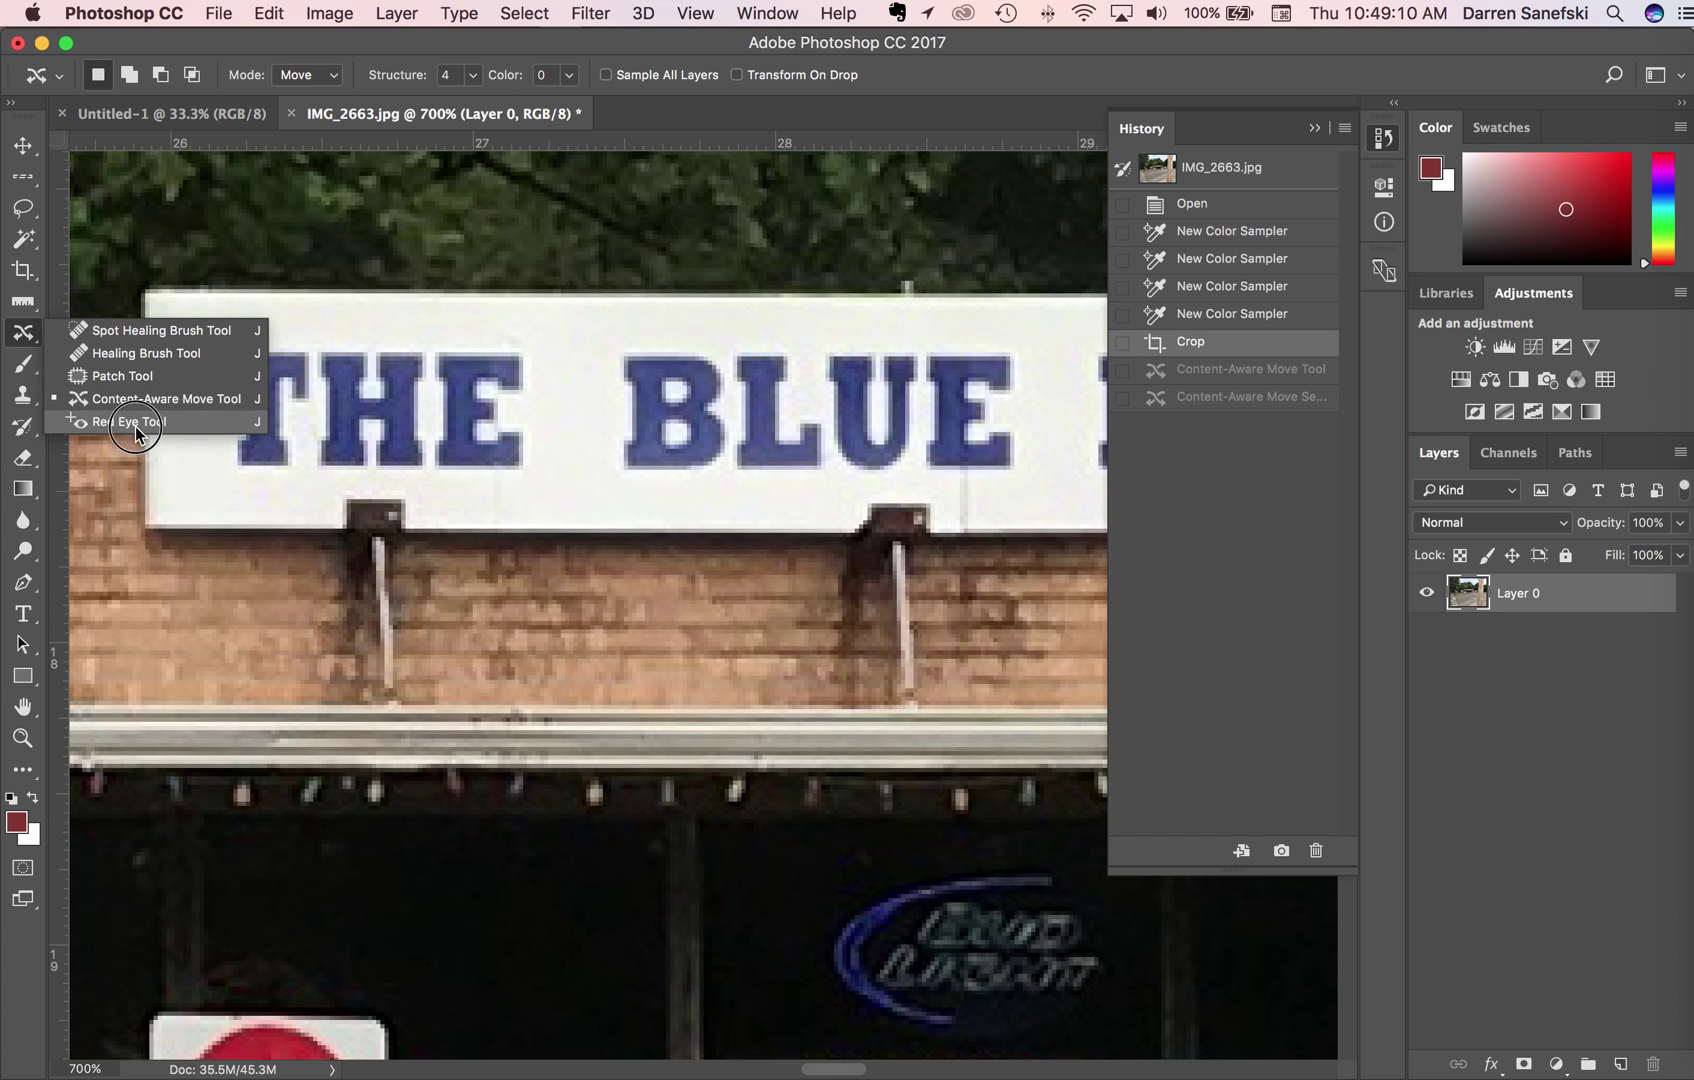
# - Select the standard Brush tool and set its tip size to 39 px
pyautogui.click(26, 370)
pyautogui.click(26, 370)
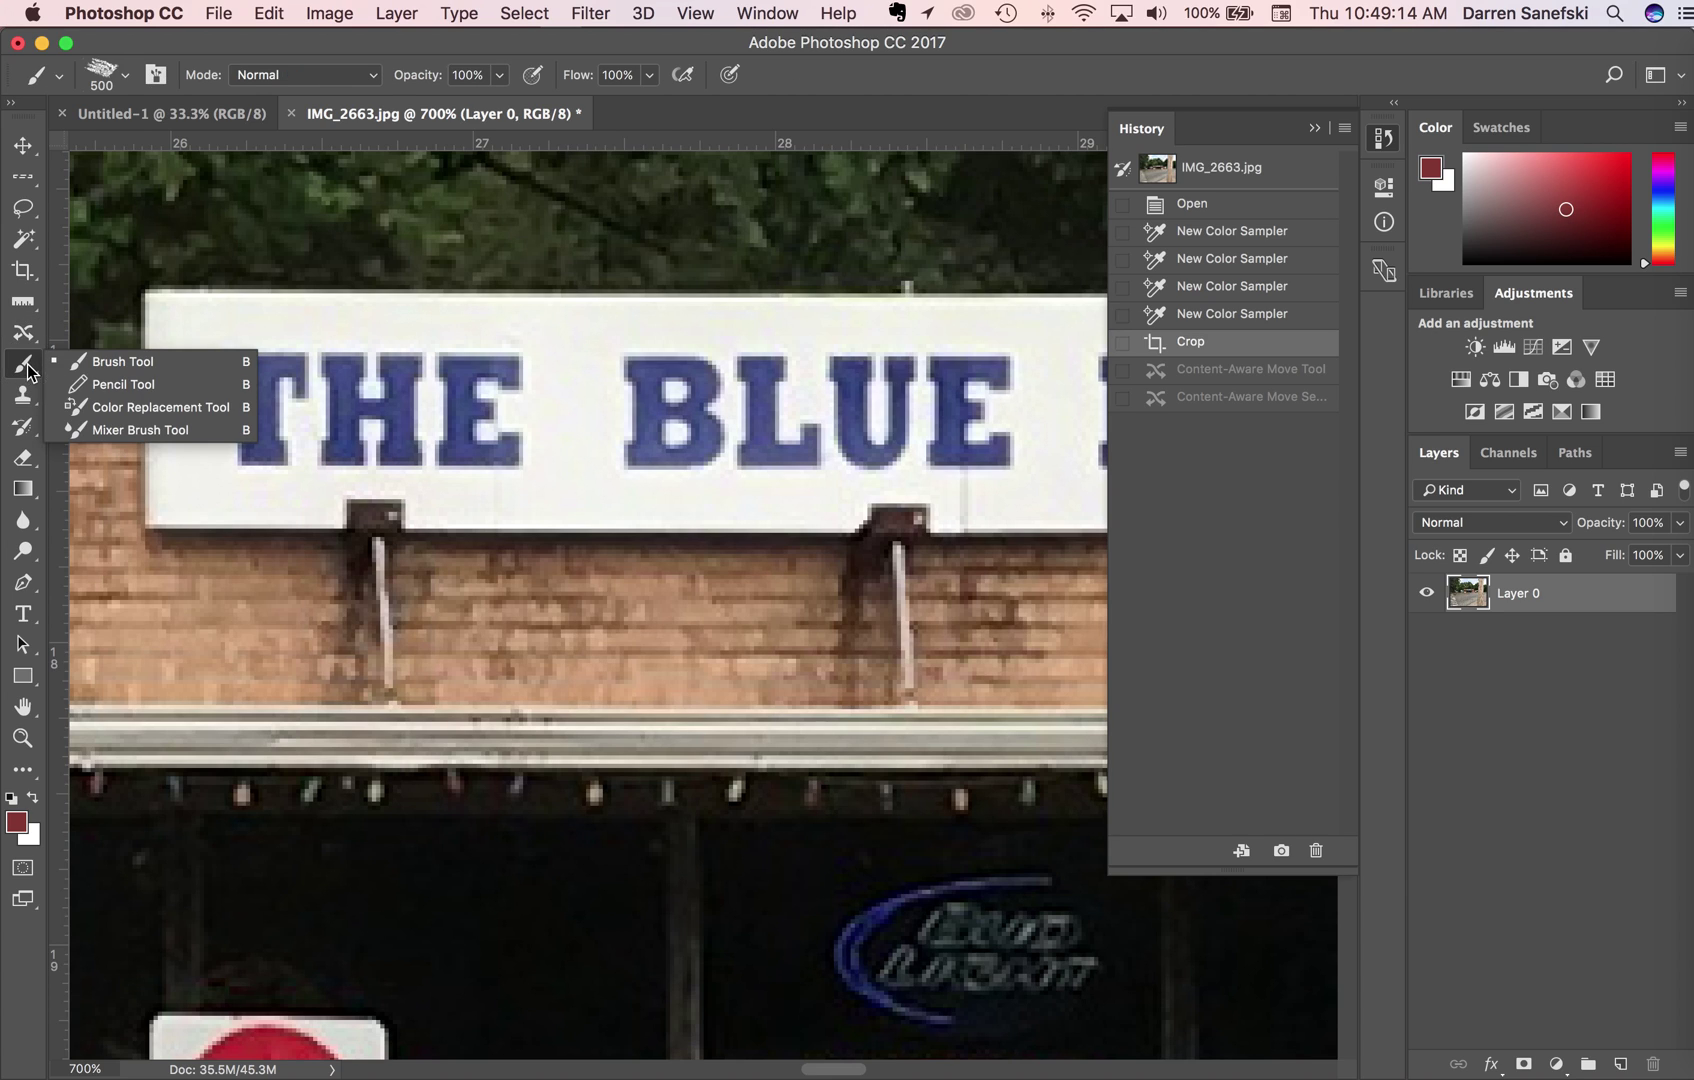
pyautogui.click(40, 378)
pyautogui.scroll(-5, 819, 581)
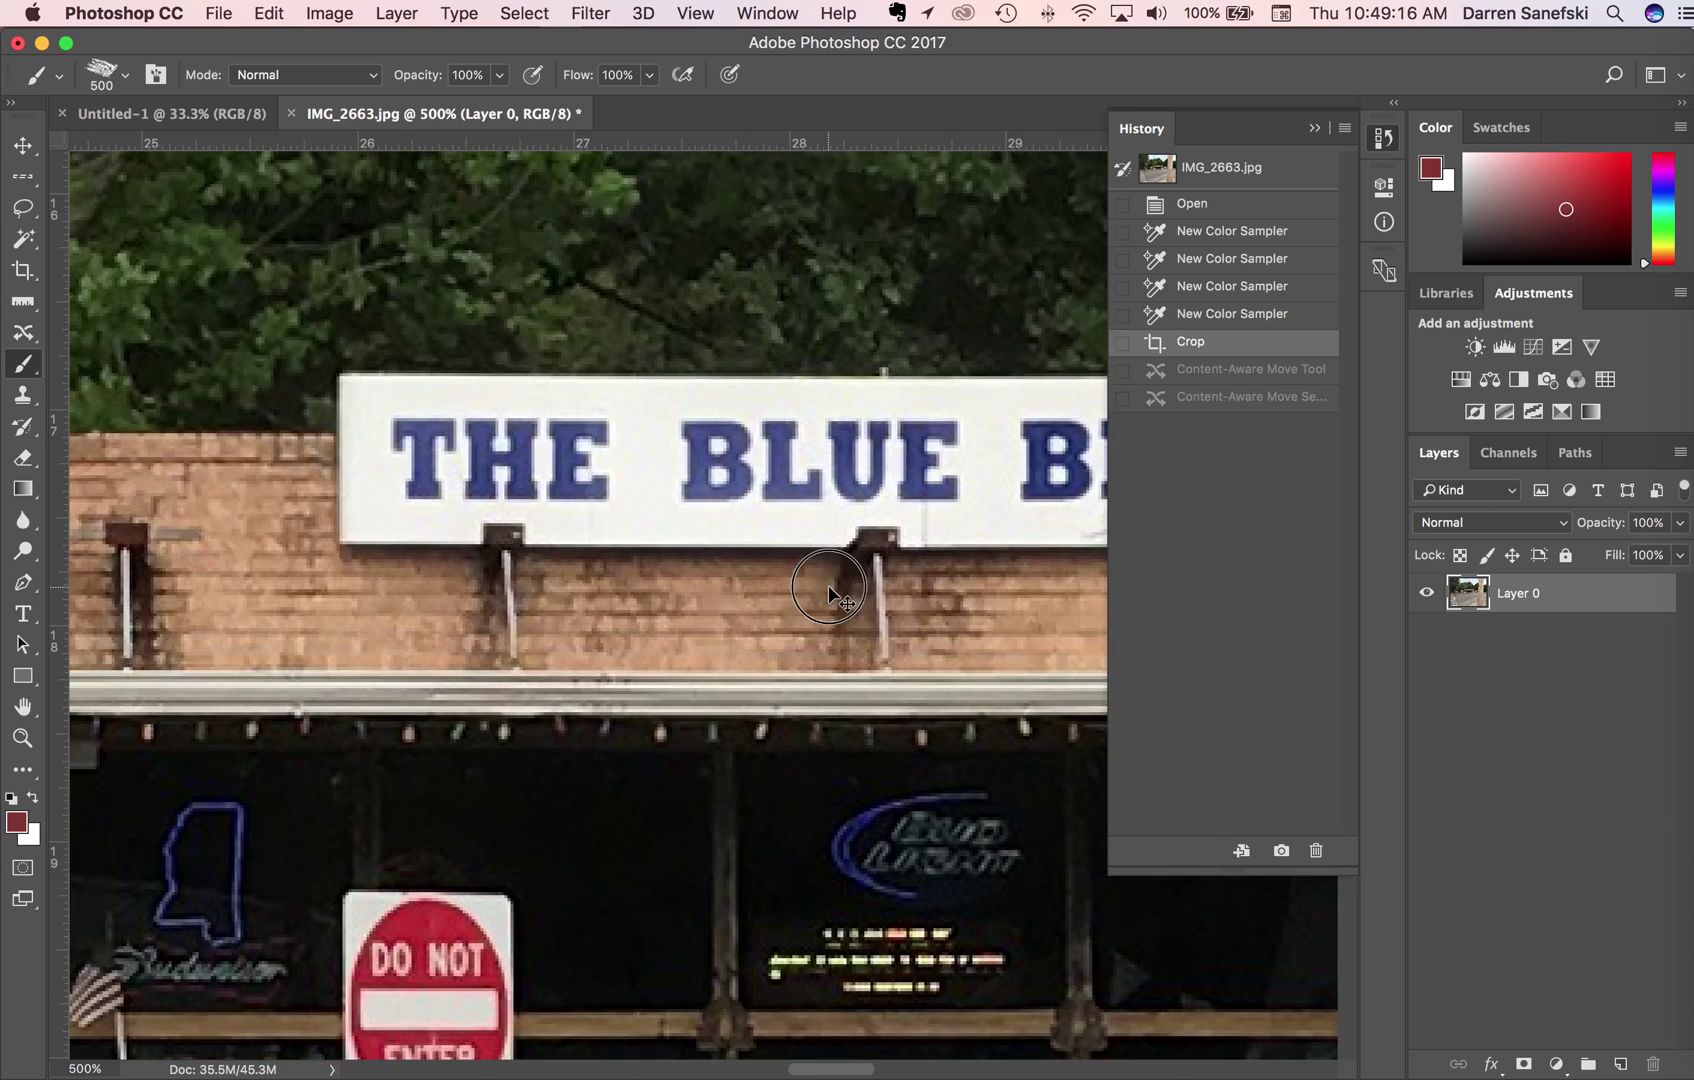
pyautogui.scroll(-4, 830, 588)
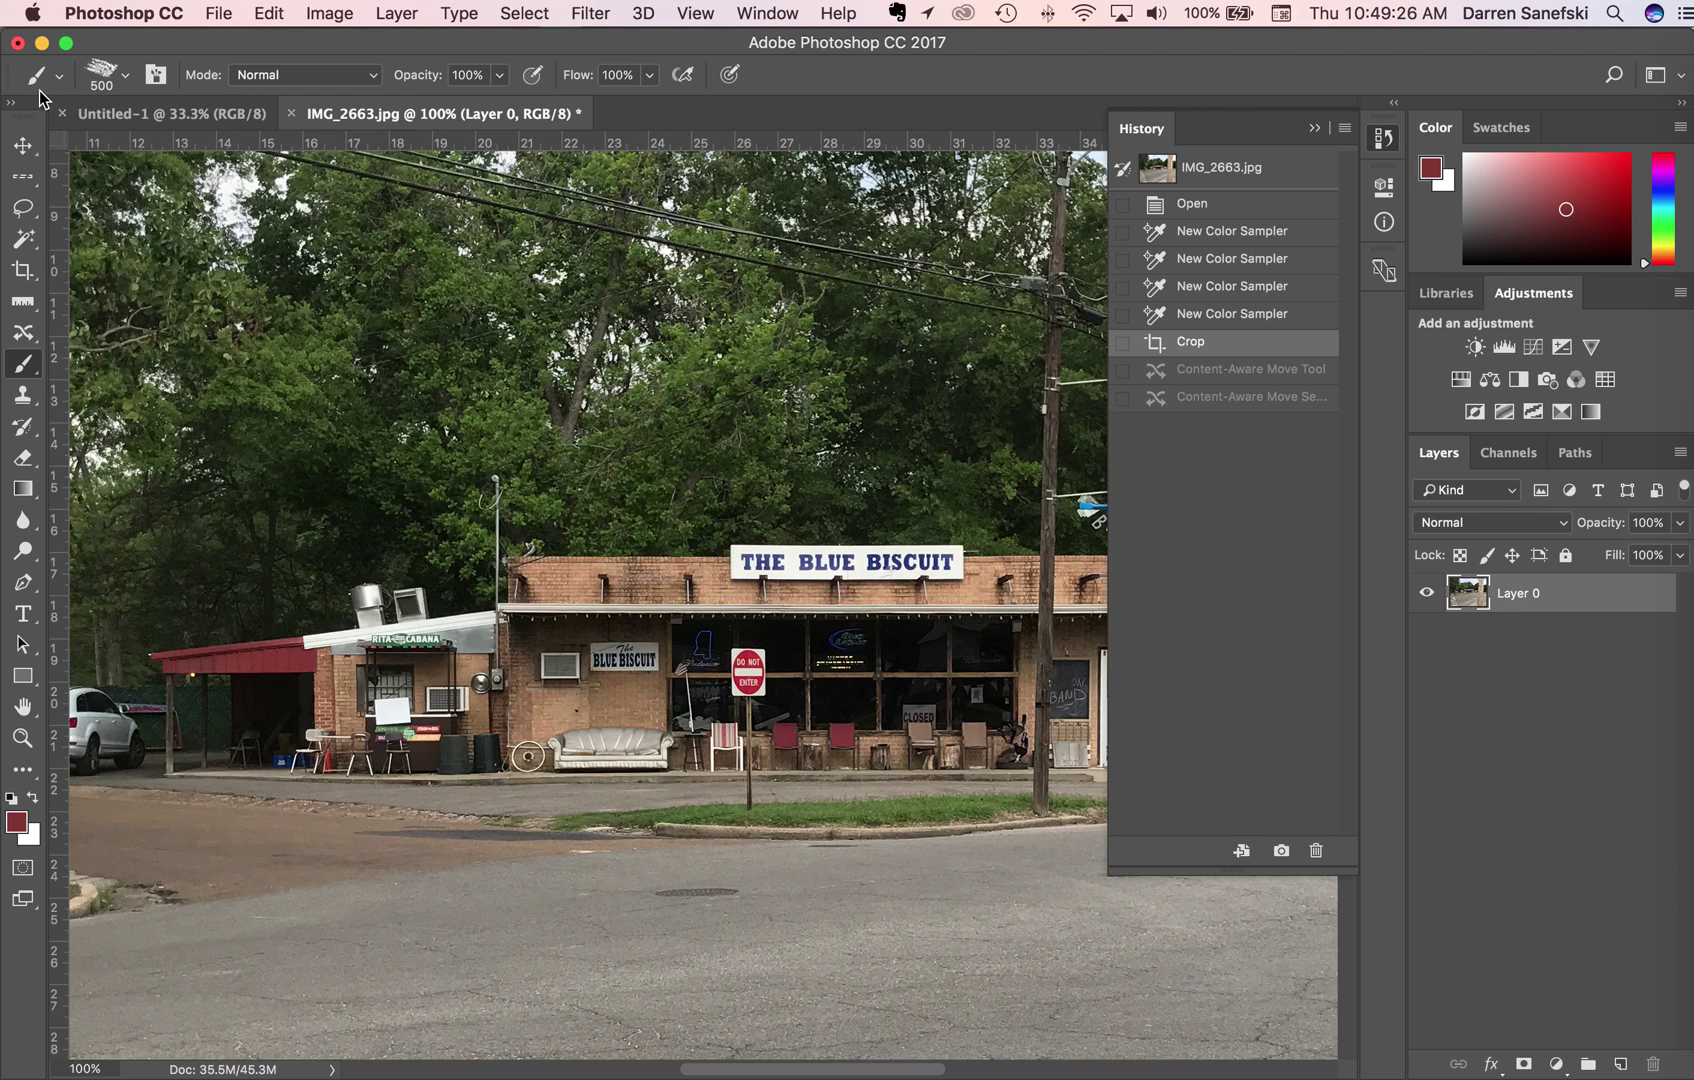
pyautogui.click(126, 82)
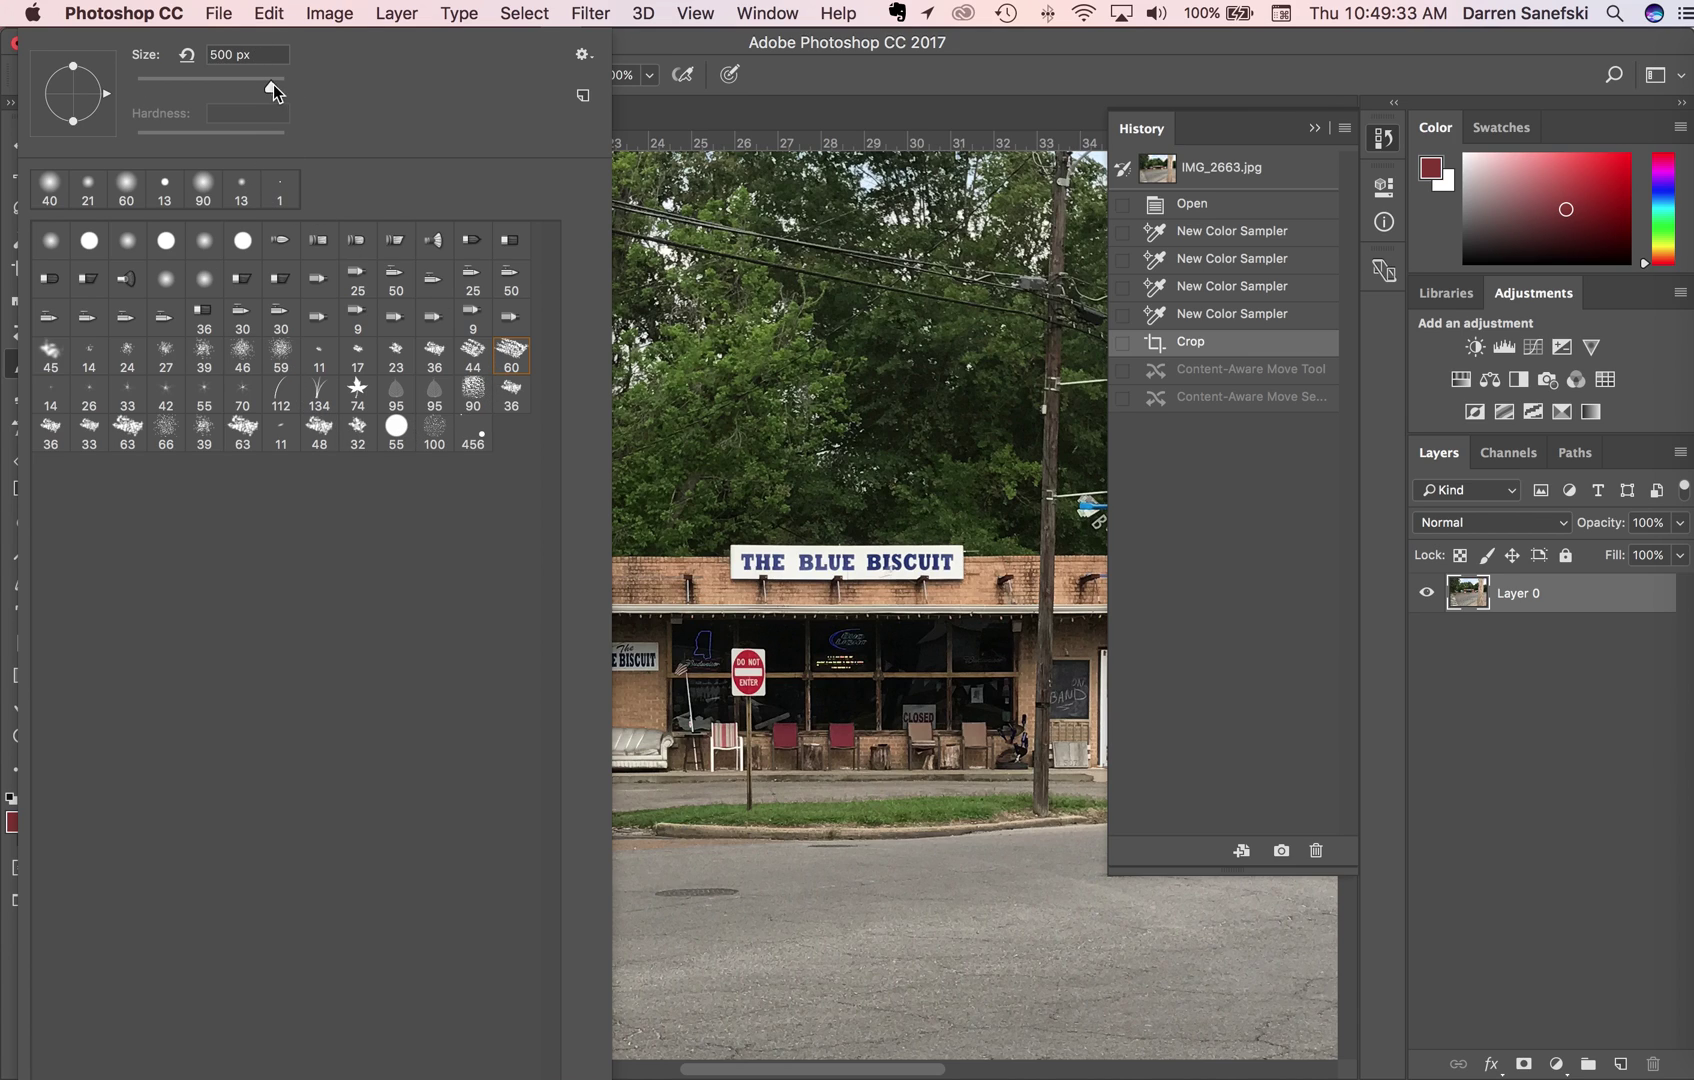
pyautogui.moveTo(275, 93); pyautogui.dragTo(168, 88)
pyautogui.click(475, 360)
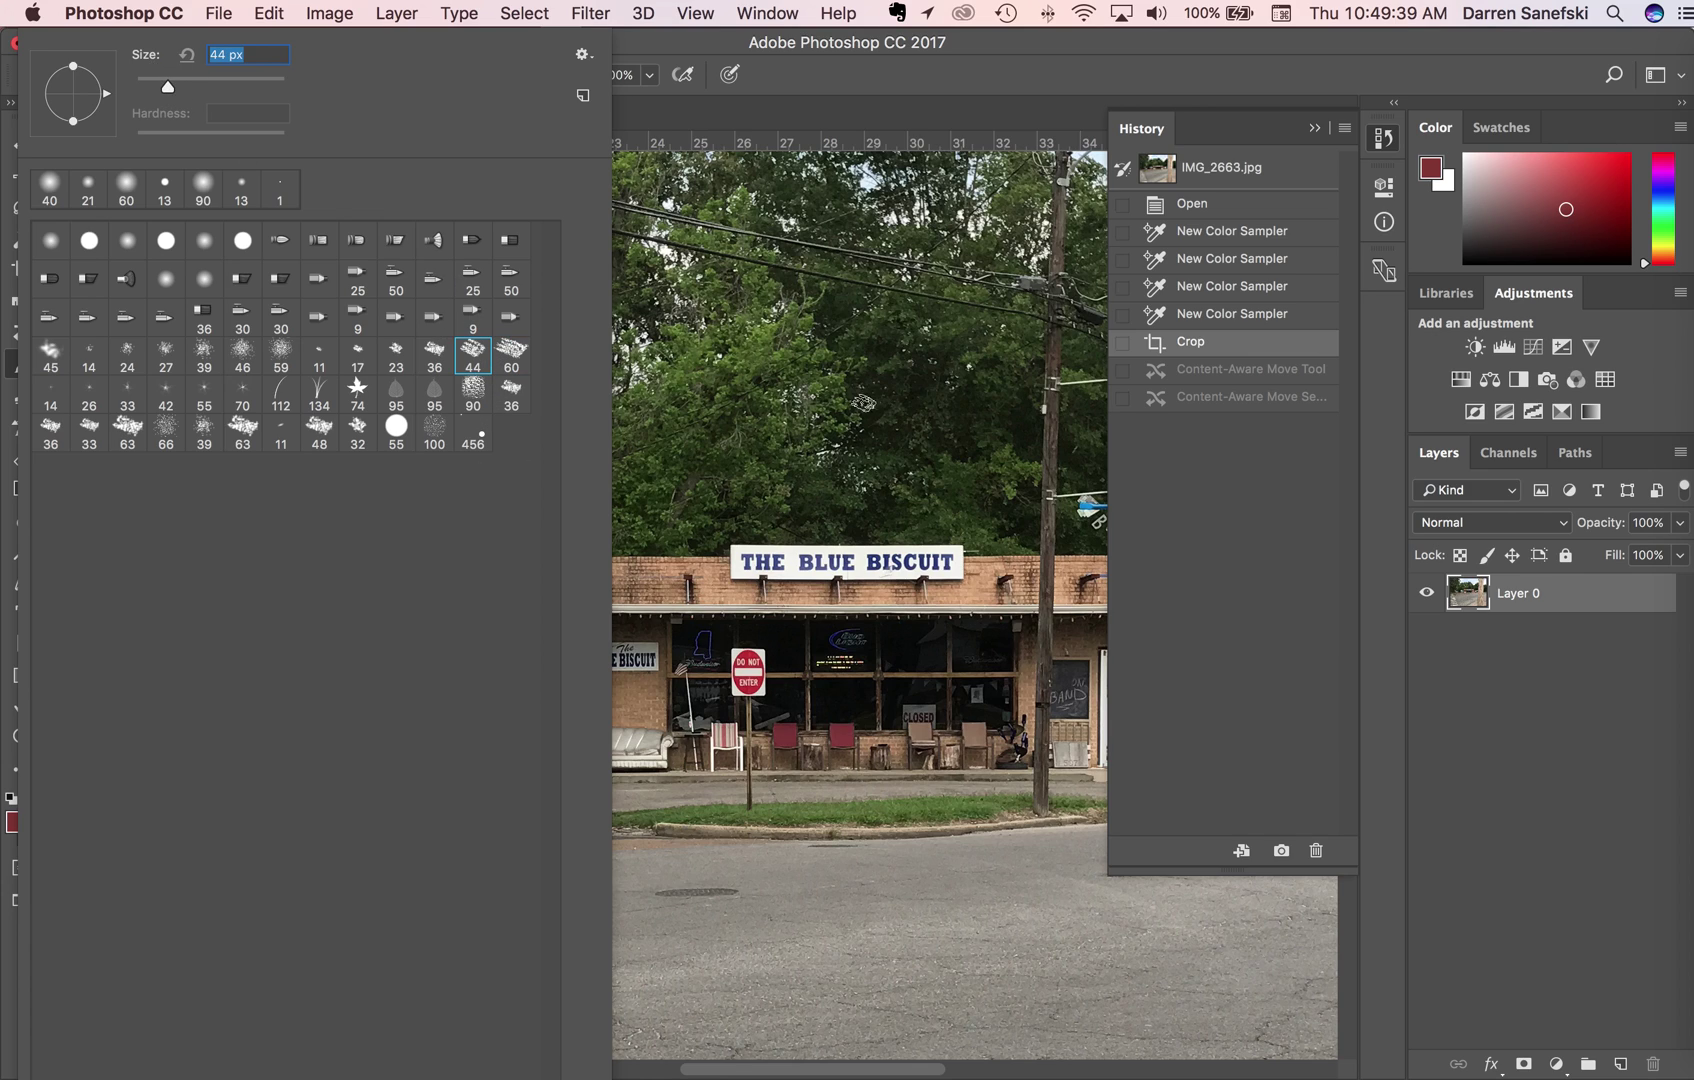
pyautogui.click(204, 352)
# - Paint a dark red scribble over the trees to the pole, then open the foreground colour picker
pyautogui.moveTo(867, 435)
pyautogui.mouseDown()
pyautogui.moveTo(877, 400)
pyautogui.moveTo(875, 470)
pyautogui.moveTo(880, 445)
pyautogui.moveTo(650, 345)
pyautogui.mouseUp()
pyautogui.moveTo(973, 322)
pyautogui.mouseDown()
pyautogui.moveTo(760, 440)
pyautogui.moveTo(645, 458)
pyautogui.mouseUp()
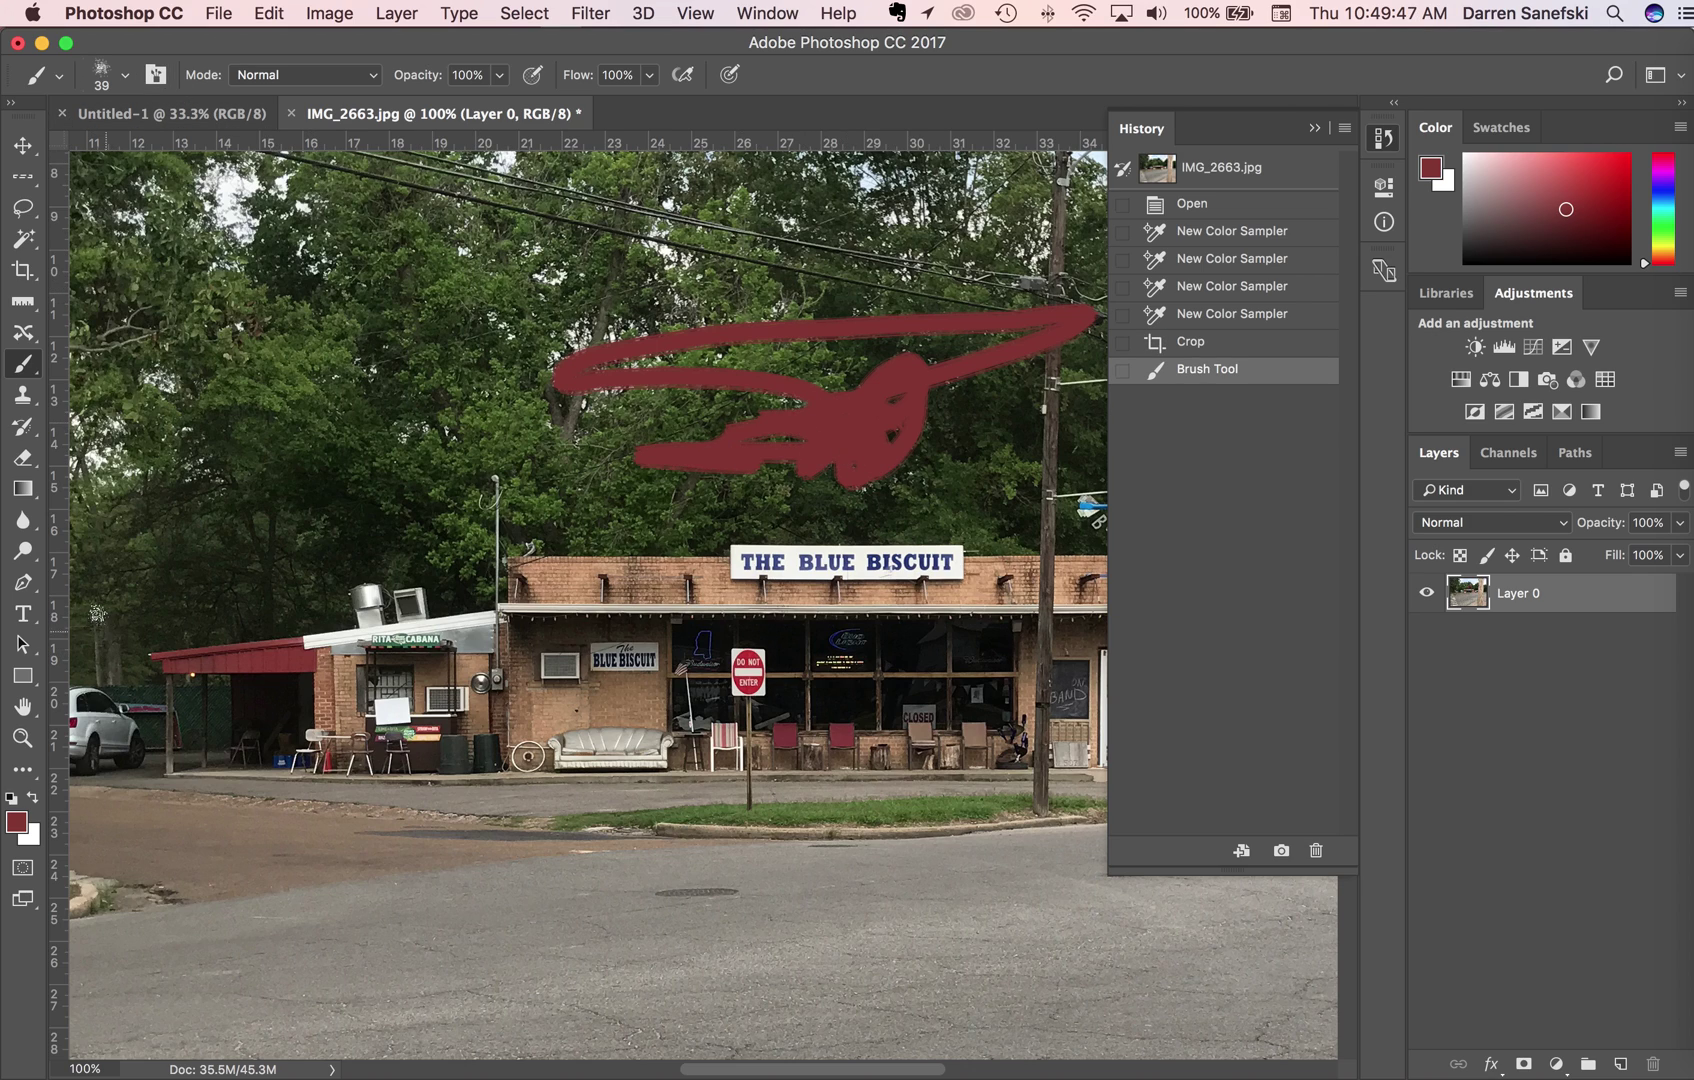
pyautogui.click(19, 826)
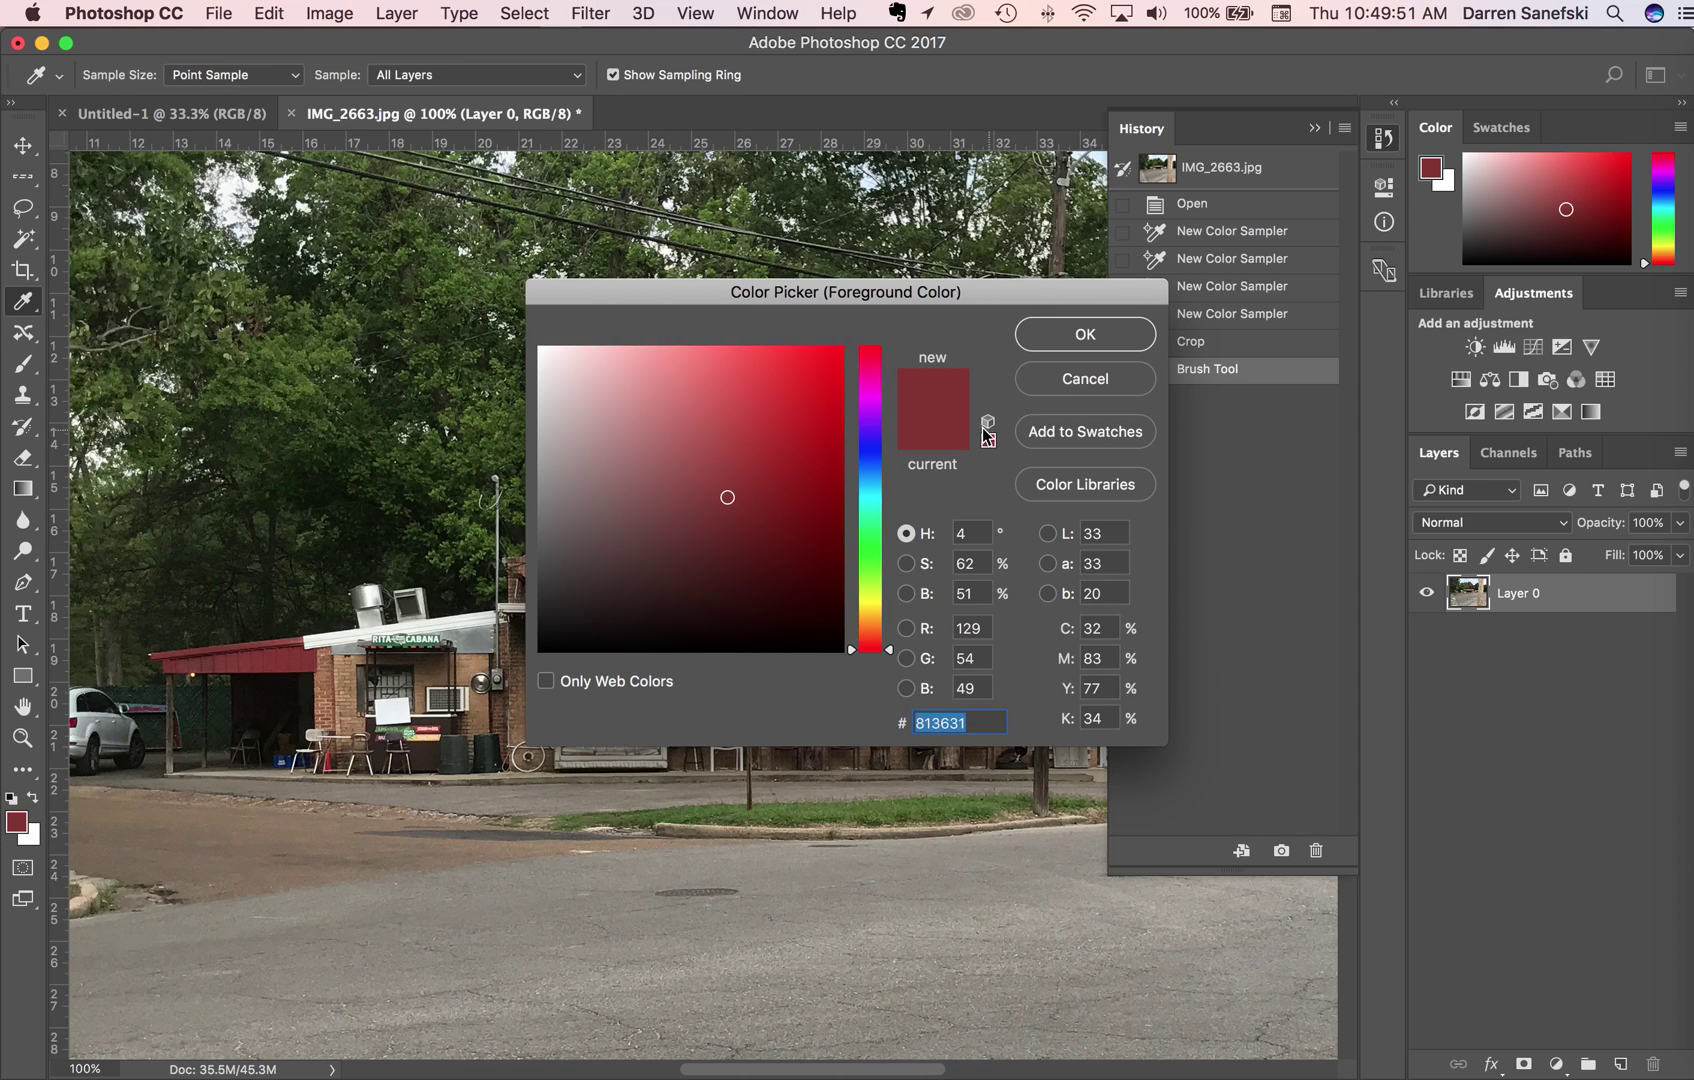
# - Set the foreground colour to blue (#2b18dc) and paint a blue stroke over the red scribble
pyautogui.moveTo(815, 391)
pyautogui.mouseDown()
pyautogui.moveTo(836, 352)
pyautogui.moveTo(839, 420)
pyautogui.moveTo(790, 465)
pyautogui.moveTo(751, 455)
pyautogui.moveTo(775, 368)
pyautogui.mouseUp()
pyautogui.click(870, 444)
pyautogui.press('Return')
pyautogui.press('b')
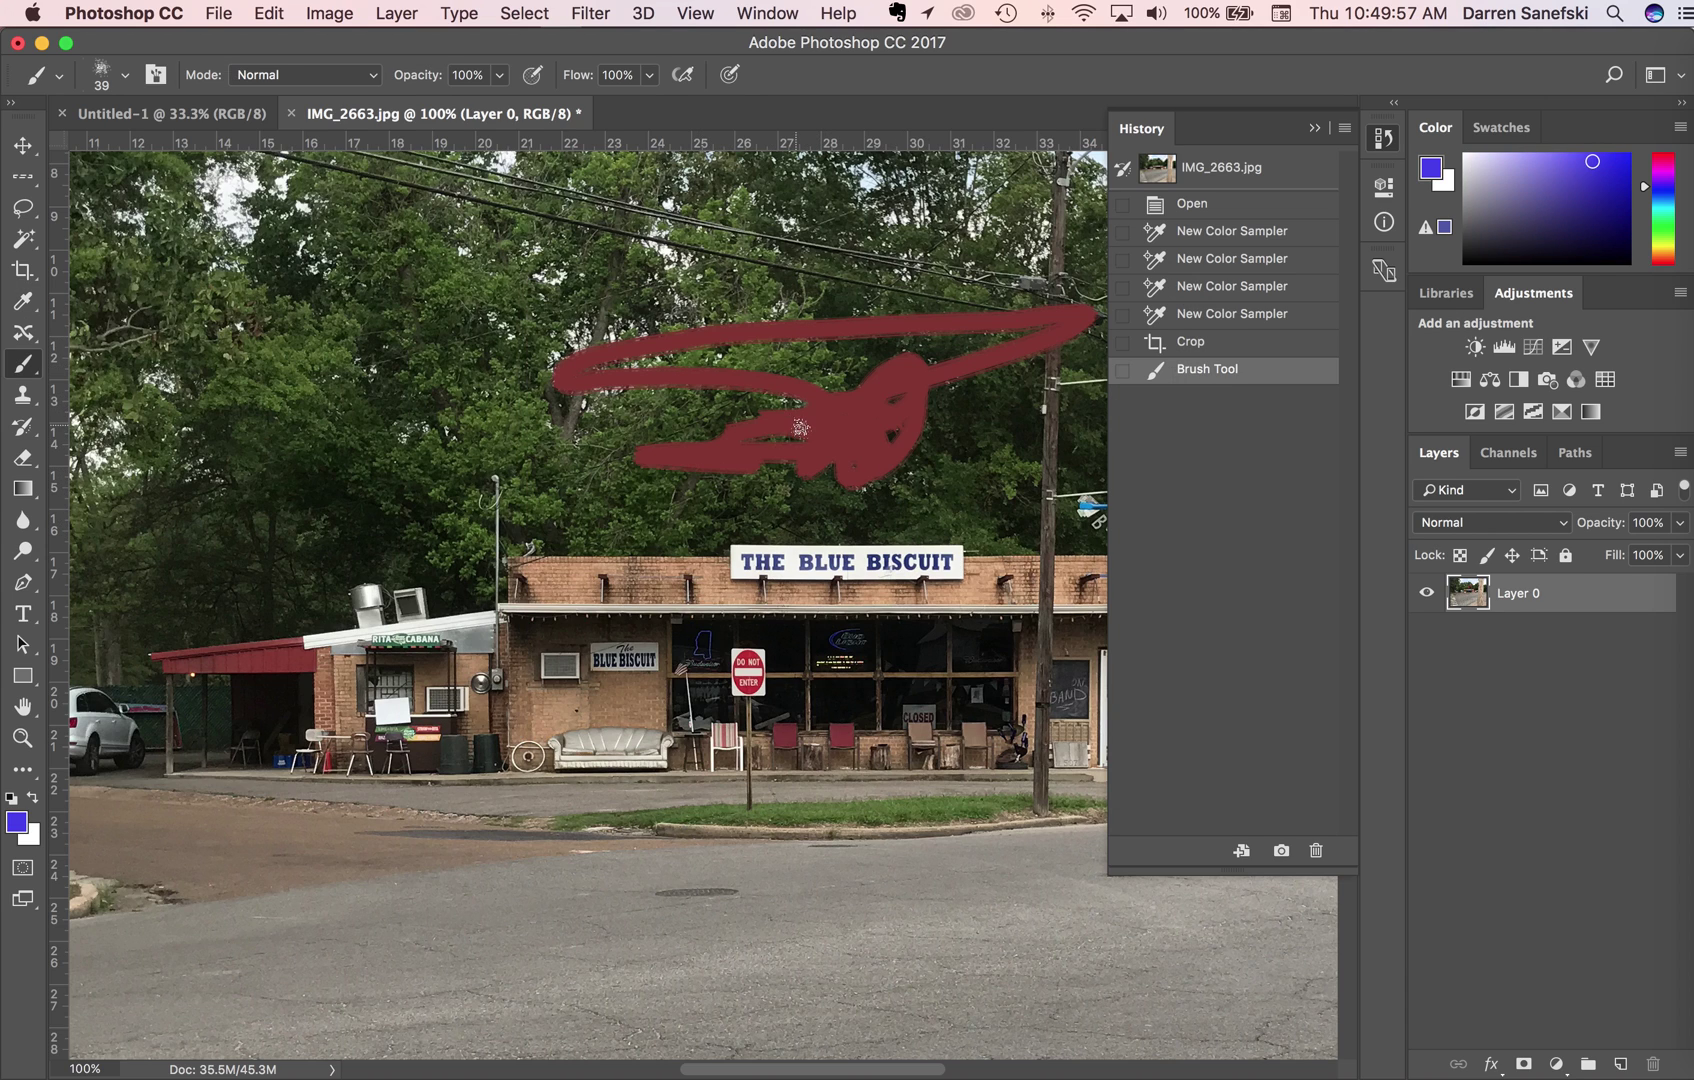
pyautogui.moveTo(805, 418)
pyautogui.mouseDown()
pyautogui.moveTo(855, 425)
pyautogui.moveTo(774, 341)
pyautogui.moveTo(583, 319)
pyautogui.moveTo(676, 357)
pyautogui.moveTo(784, 447)
pyautogui.moveTo(686, 440)
pyautogui.moveTo(753, 356)
pyautogui.moveTo(798, 355)
pyautogui.moveTo(891, 454)
pyautogui.moveTo(715, 449)
pyautogui.moveTo(714, 474)
pyautogui.moveTo(921, 472)
pyautogui.moveTo(966, 406)
pyautogui.moveTo(950, 423)
pyautogui.moveTo(843, 421)
pyautogui.moveTo(785, 394)
pyautogui.moveTo(839, 343)
pyautogui.mouseUp()
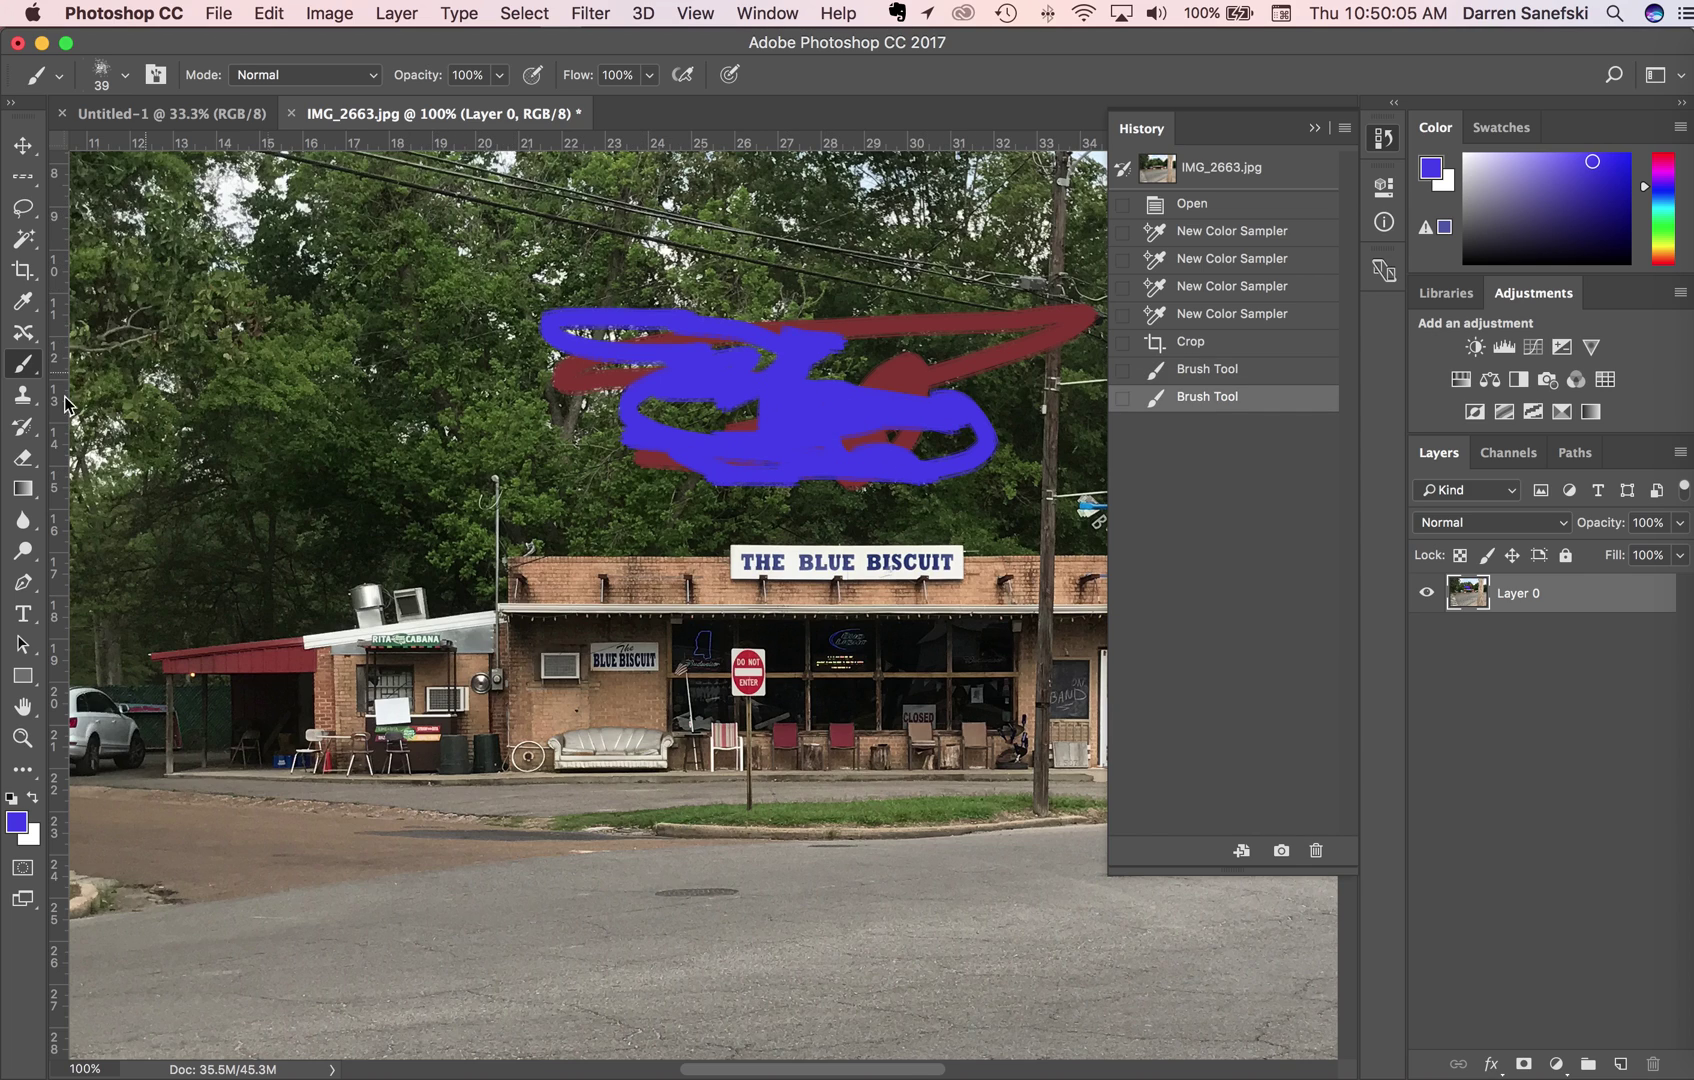
pyautogui.rightClick(30, 372)
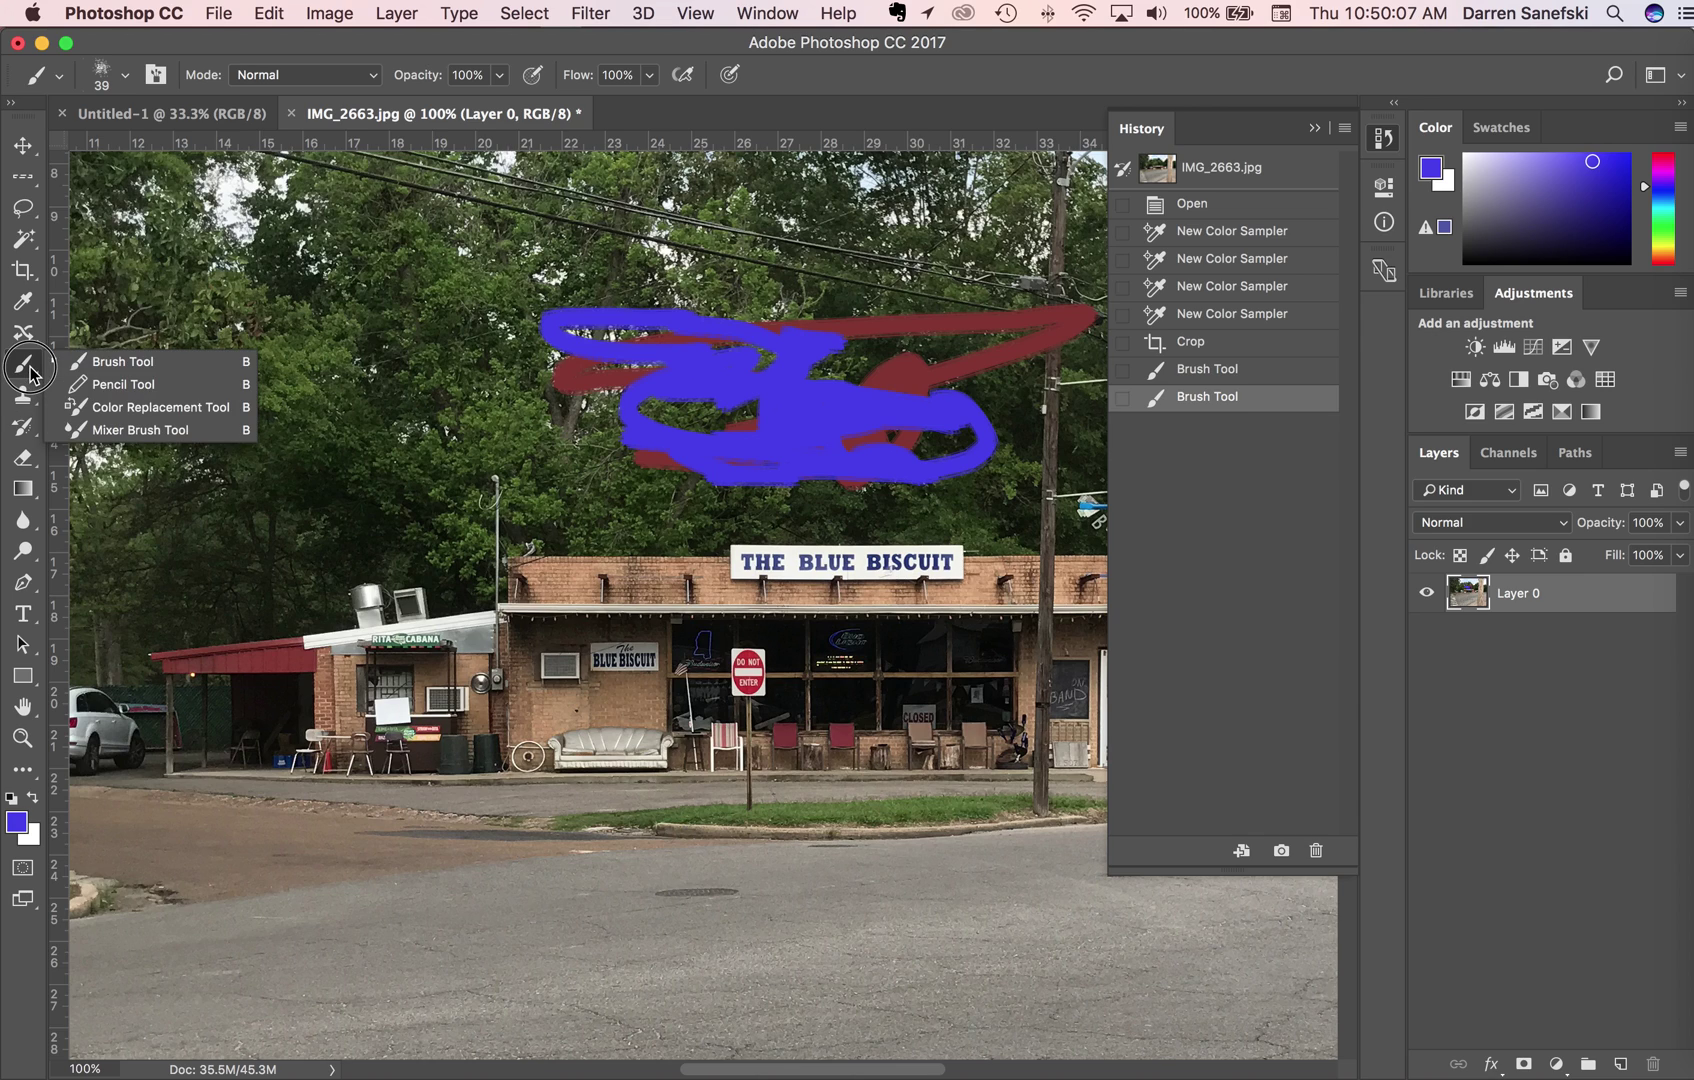
# - With the Pencil Tool, draw a thick blue stroke, then a 25 px flat-tip outline loop around the scribbles
pyautogui.click(100, 382)
pyautogui.moveTo(867, 347)
pyautogui.mouseDown()
pyautogui.moveTo(727, 299)
pyautogui.moveTo(585, 327)
pyautogui.moveTo(536, 297)
pyautogui.moveTo(490, 330)
pyautogui.mouseUp()
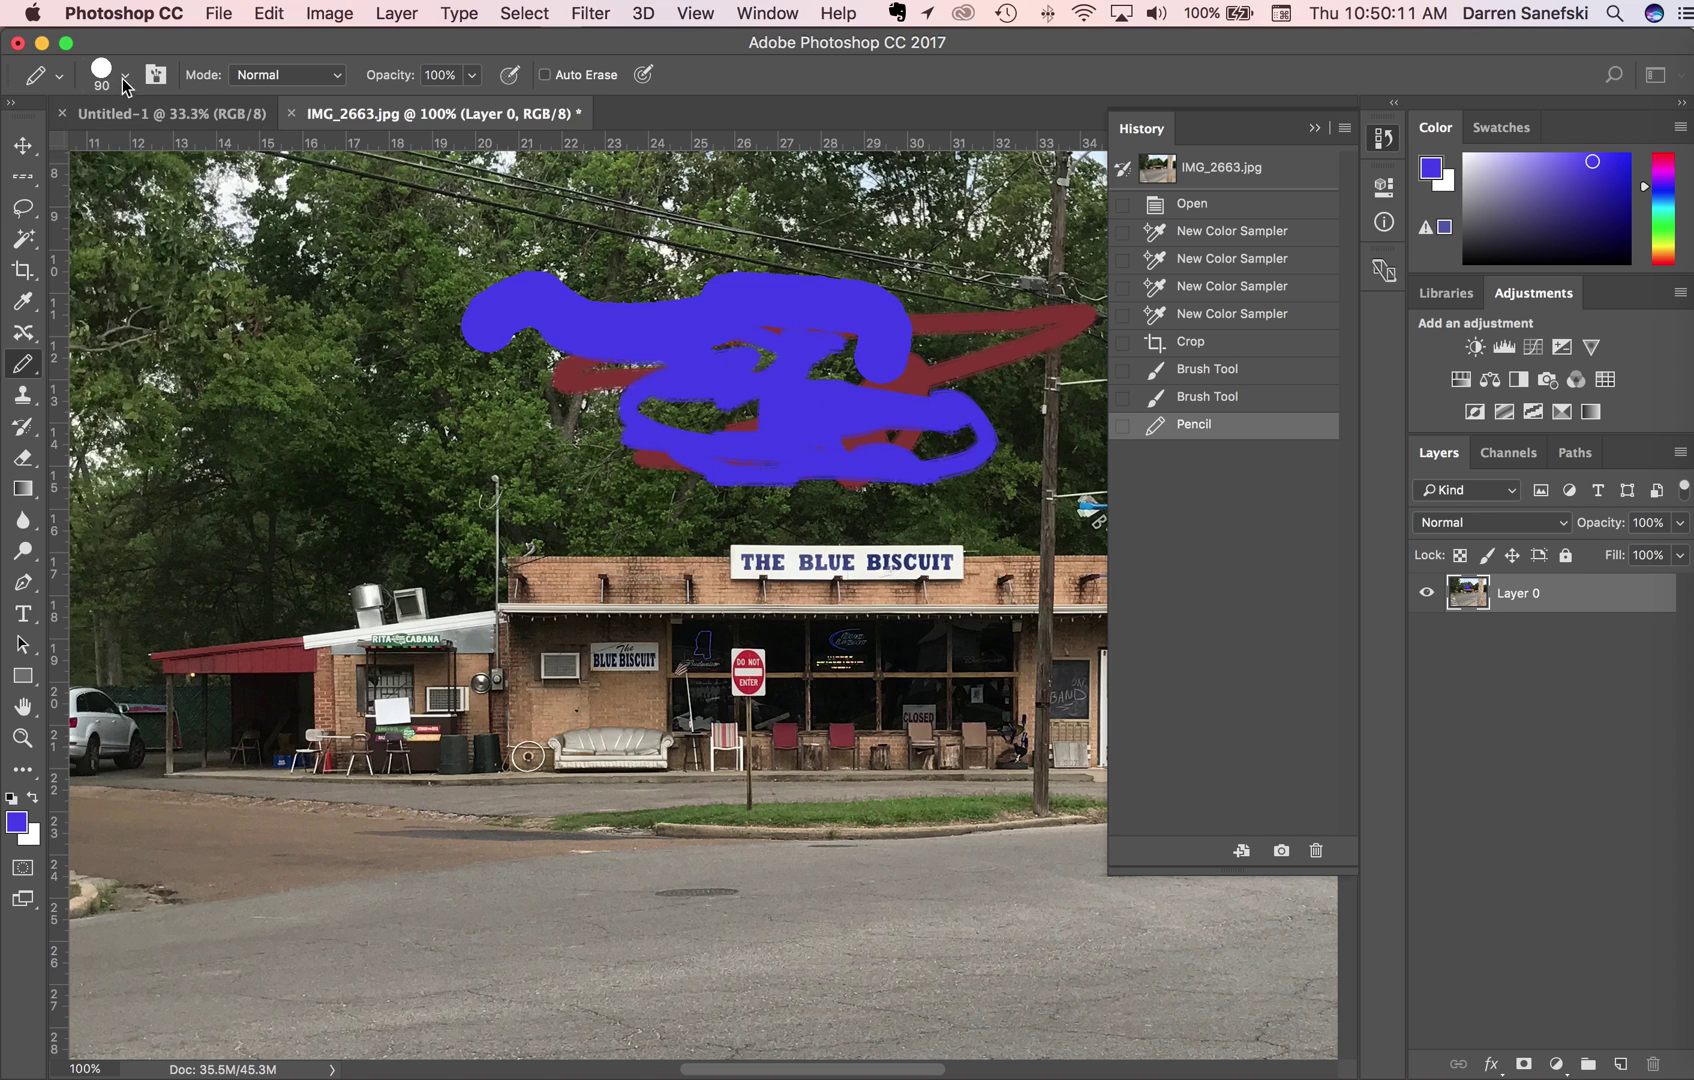
pyautogui.click(124, 76)
pyautogui.click(359, 280)
pyautogui.click(781, 339)
pyautogui.moveTo(1000, 349)
pyautogui.mouseDown()
pyautogui.moveTo(1008, 282)
pyautogui.moveTo(858, 219)
pyautogui.moveTo(742, 219)
pyautogui.moveTo(658, 193)
pyautogui.moveTo(496, 206)
pyautogui.moveTo(427, 256)
pyautogui.moveTo(466, 411)
pyautogui.mouseUp()
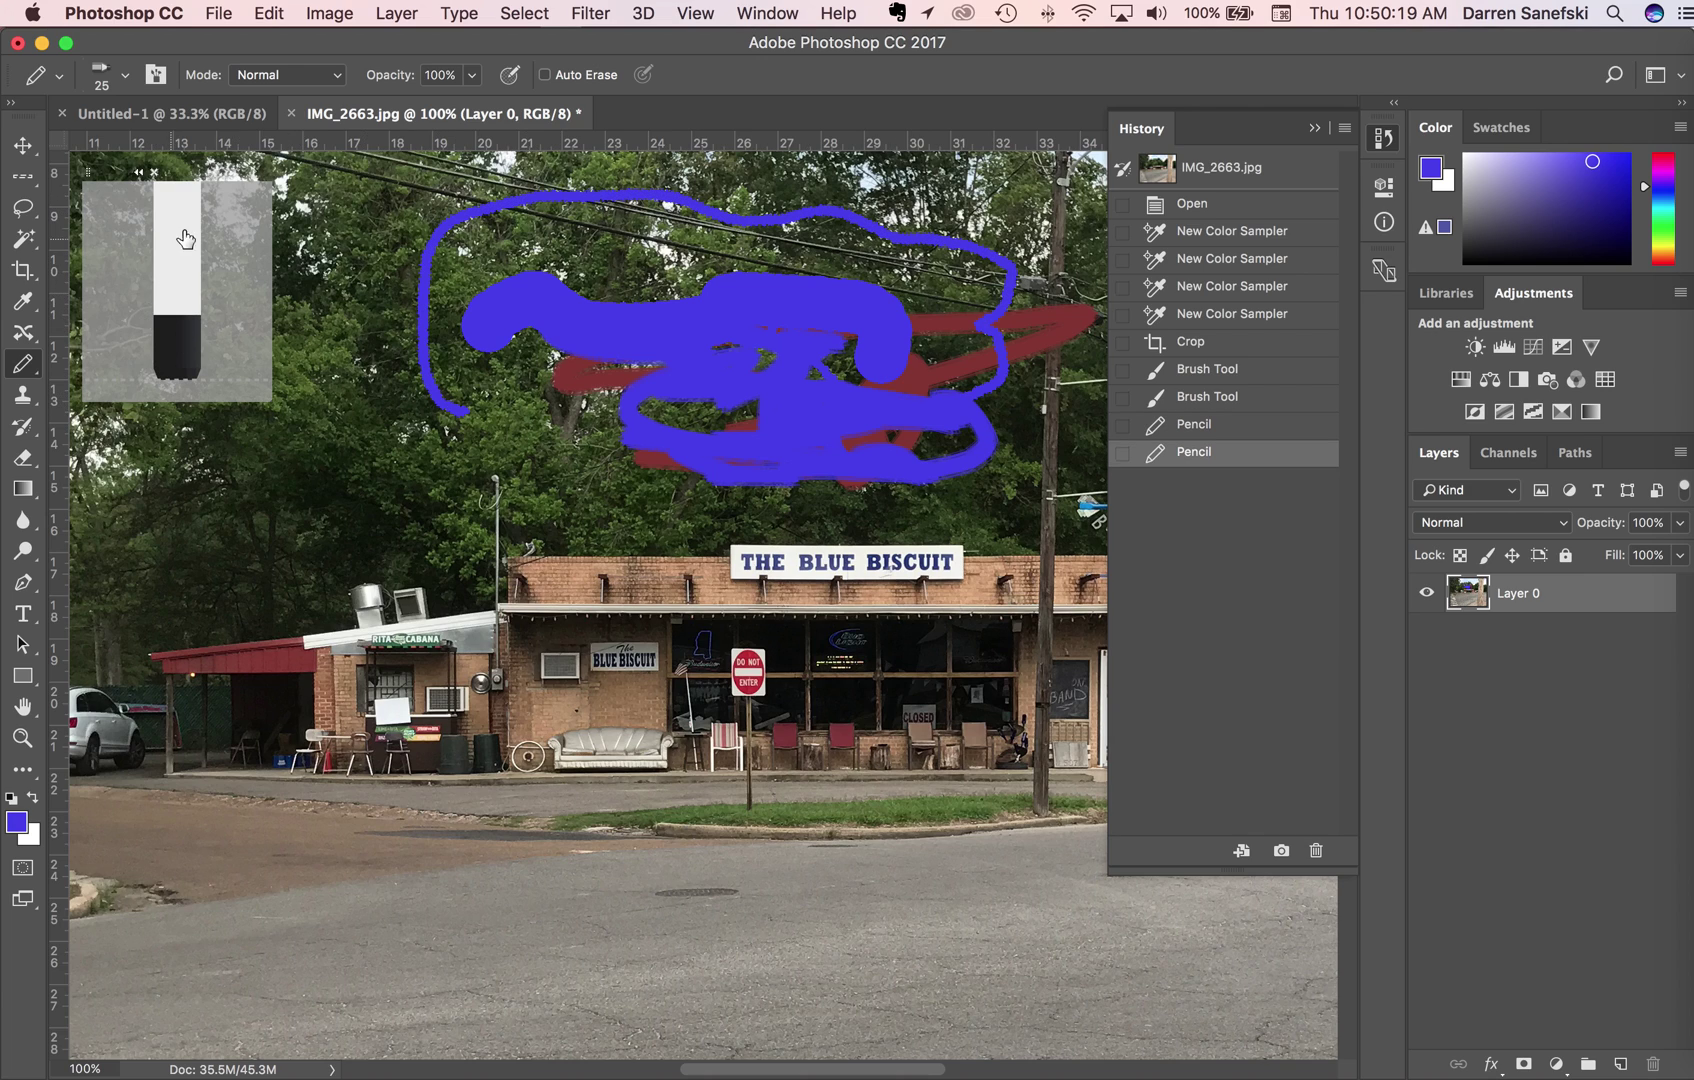
pyautogui.moveTo(472, 376)
pyautogui.mouseDown()
pyautogui.moveTo(455, 346)
pyautogui.moveTo(468, 398)
pyautogui.mouseUp()
pyautogui.moveTo(26, 372); pyautogui.dragTo(158, 408)
# - Paint over the upper-left leaves with the Color Replacement Tool, turning them blue
pyautogui.moveTo(331, 394)
pyautogui.mouseDown()
pyautogui.moveTo(345, 405)
pyautogui.moveTo(265, 345)
pyautogui.moveTo(330, 348)
pyautogui.moveTo(315, 340)
pyautogui.moveTo(328, 290)
pyautogui.moveTo(348, 288)
pyautogui.moveTo(359, 188)
pyautogui.moveTo(337, 222)
pyautogui.moveTo(371, 199)
pyautogui.moveTo(420, 230)
pyautogui.moveTo(350, 282)
pyautogui.moveTo(365, 305)
pyautogui.moveTo(344, 317)
pyautogui.mouseUp()
# - With the Mixer Brush, smear four strokes across the blue scribbles and foliage above the storefront
pyautogui.rightClick(22, 363)
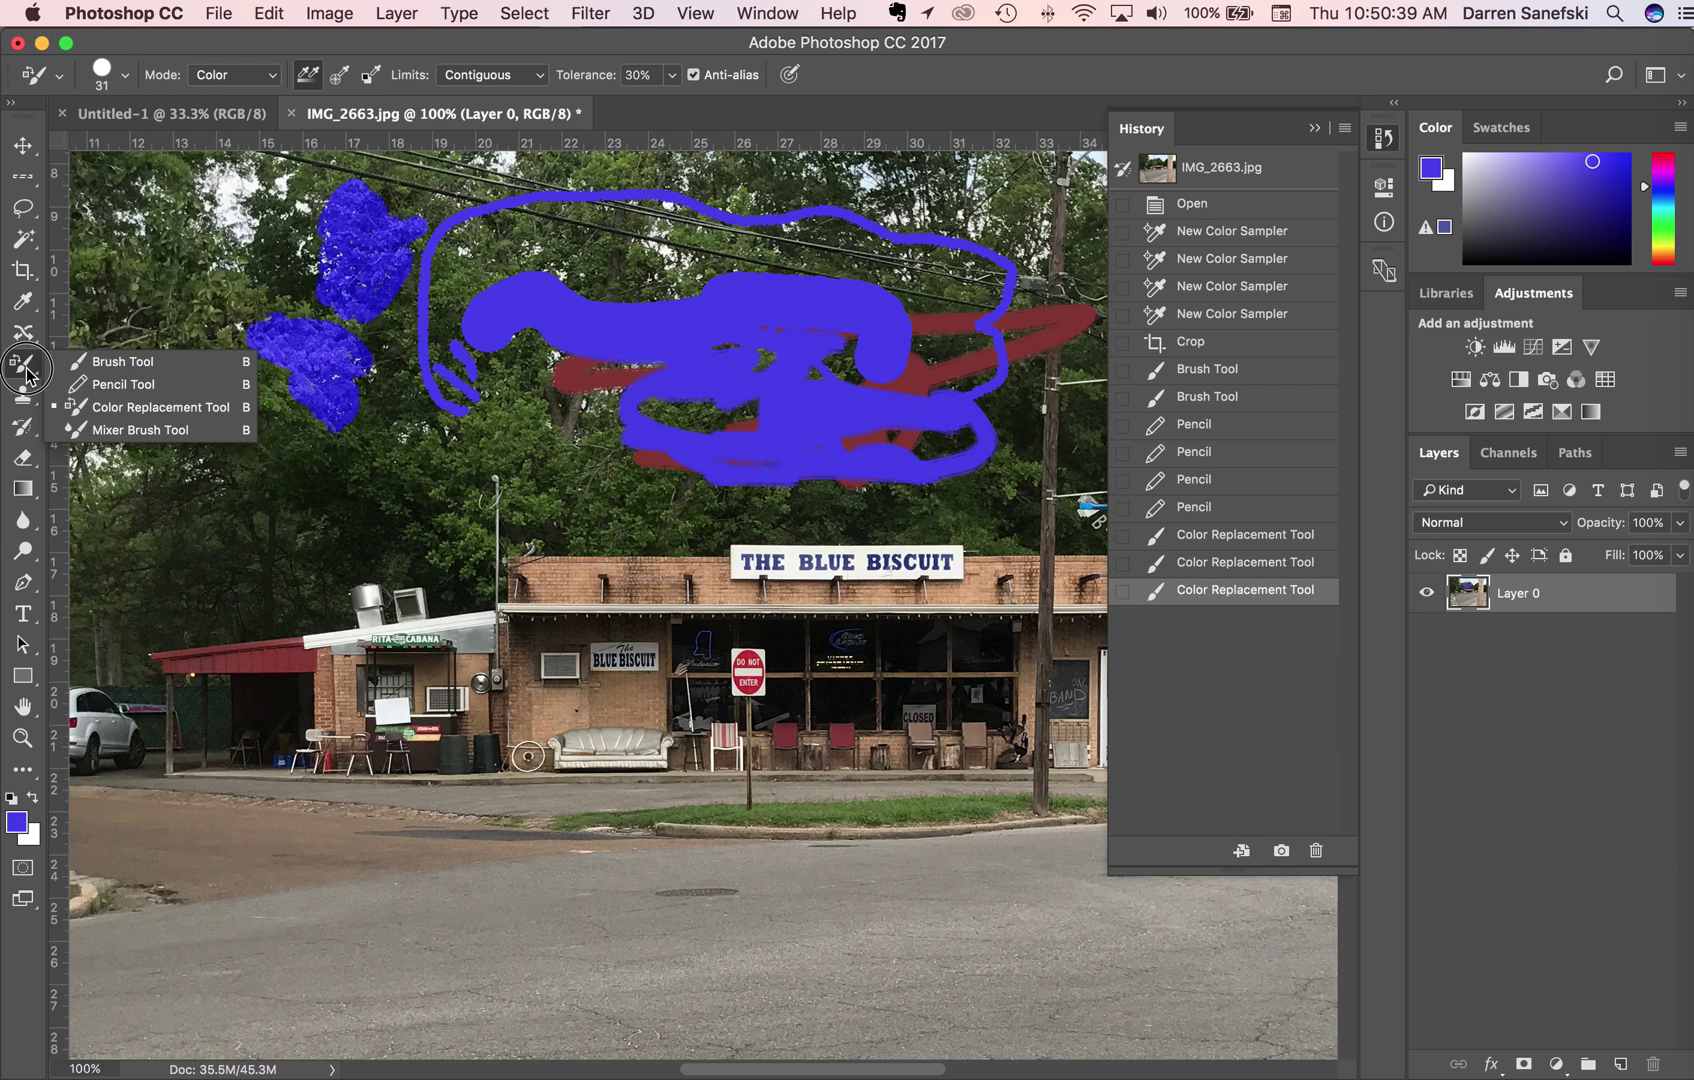
pyautogui.click(173, 430)
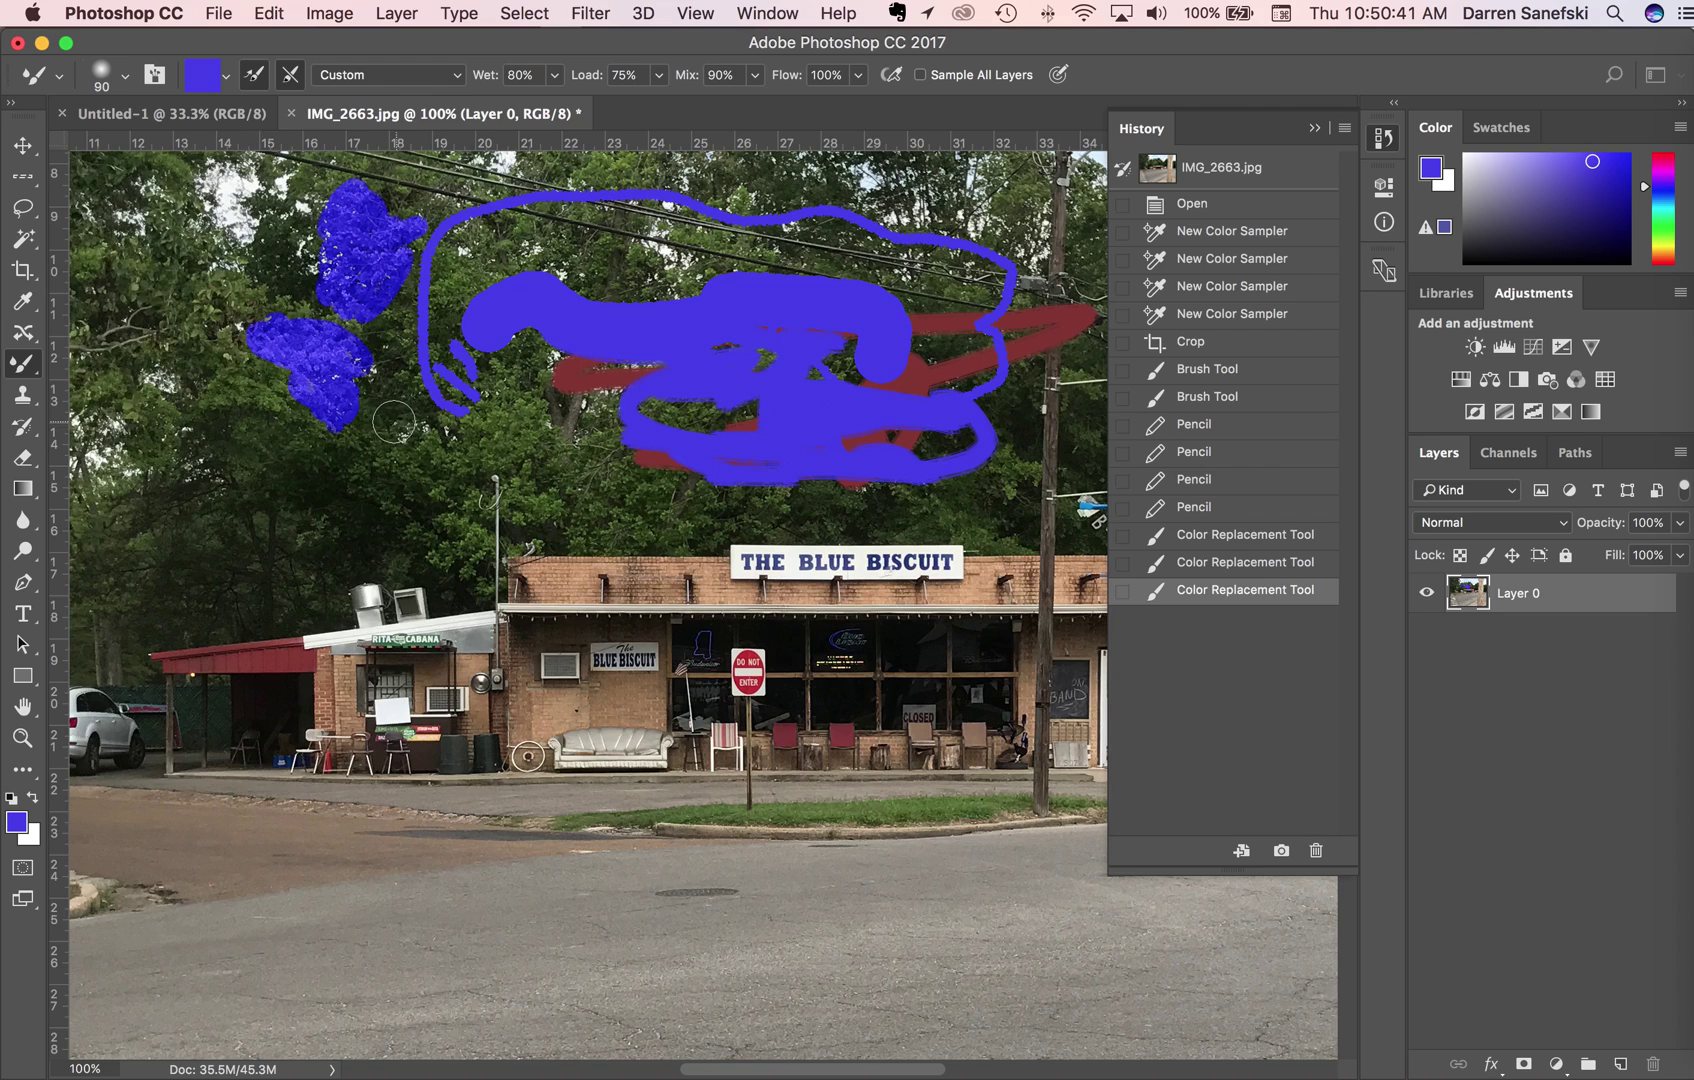
pyautogui.moveTo(393, 422)
pyautogui.mouseDown()
pyautogui.moveTo(307, 388)
pyautogui.moveTo(337, 384)
pyautogui.moveTo(330, 400)
pyautogui.moveTo(358, 373)
pyautogui.mouseUp()
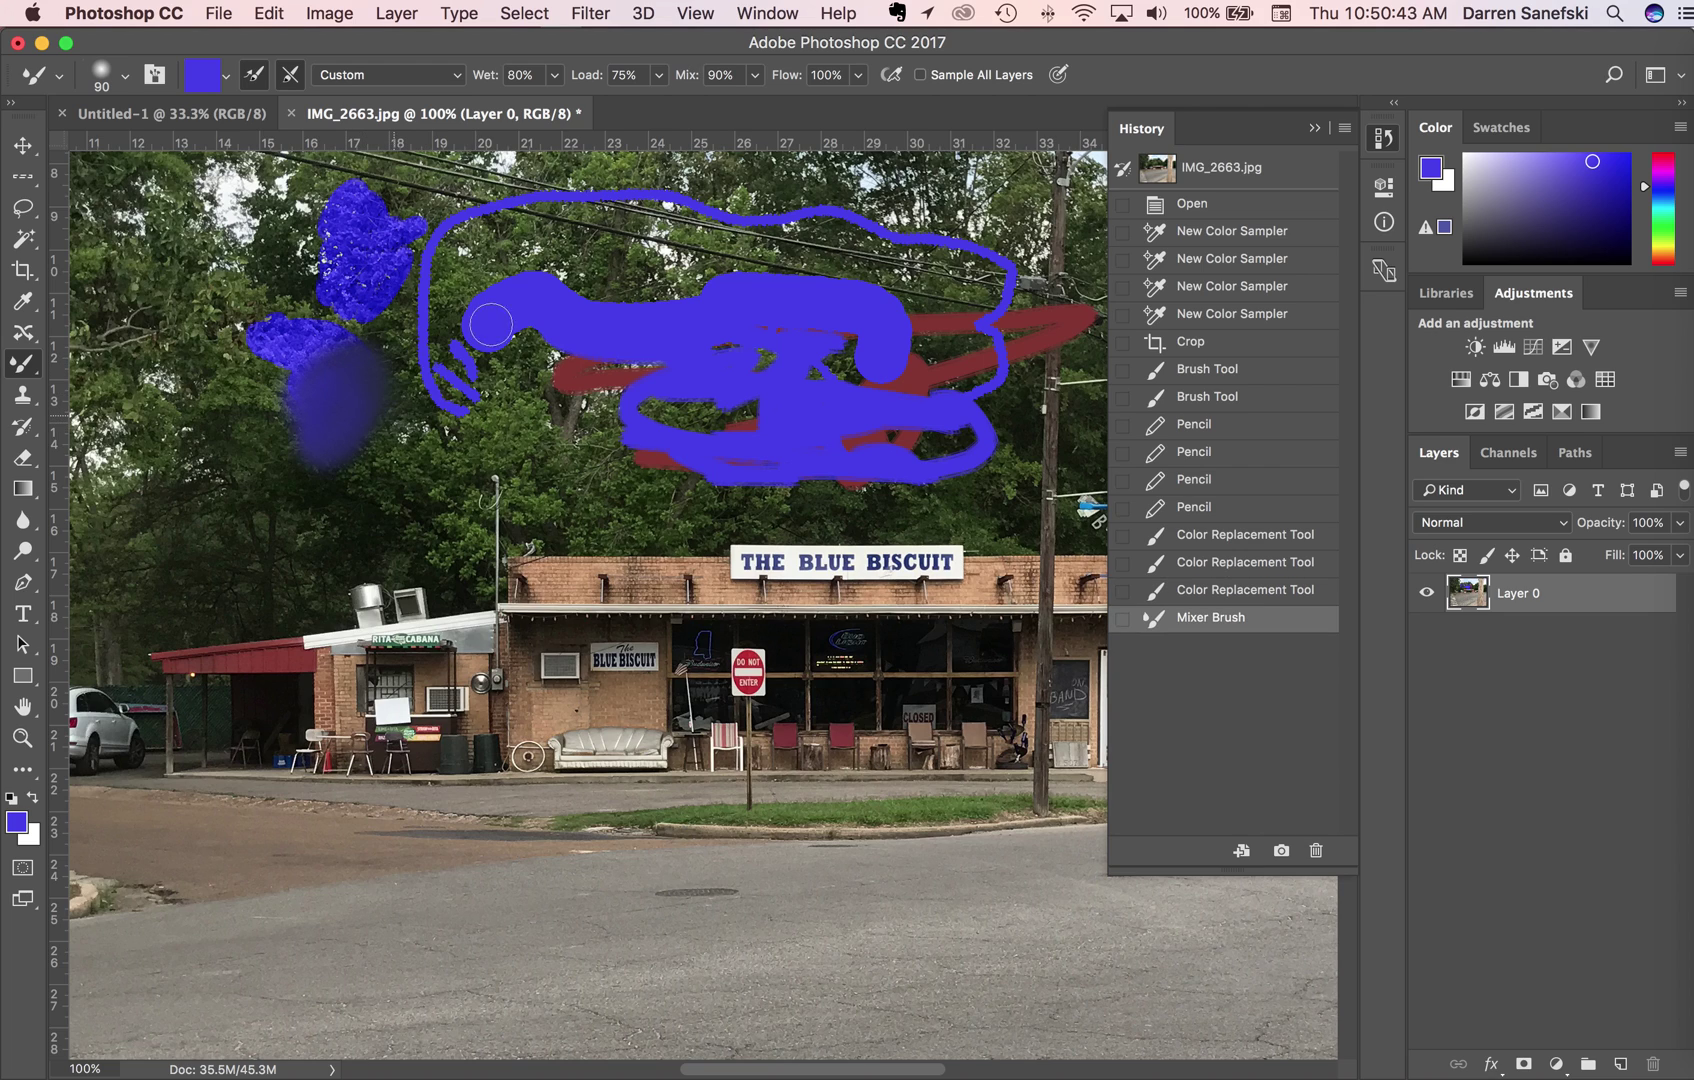
pyautogui.moveTo(490, 325)
pyautogui.mouseDown()
pyautogui.moveTo(499, 377)
pyautogui.moveTo(472, 416)
pyautogui.moveTo(532, 348)
pyautogui.moveTo(653, 378)
pyautogui.moveTo(634, 405)
pyautogui.moveTo(539, 346)
pyautogui.moveTo(620, 370)
pyautogui.mouseUp()
pyautogui.moveTo(620, 370)
pyautogui.mouseDown()
pyautogui.moveTo(678, 366)
pyautogui.moveTo(706, 403)
pyautogui.moveTo(800, 390)
pyautogui.mouseUp()
pyautogui.moveTo(824, 295)
pyautogui.mouseDown()
pyautogui.moveTo(797, 218)
pyautogui.moveTo(750, 291)
pyautogui.moveTo(783, 253)
pyautogui.moveTo(605, 287)
pyautogui.moveTo(652, 295)
pyautogui.moveTo(646, 280)
pyautogui.moveTo(540, 292)
pyautogui.moveTo(580, 288)
pyautogui.mouseUp()
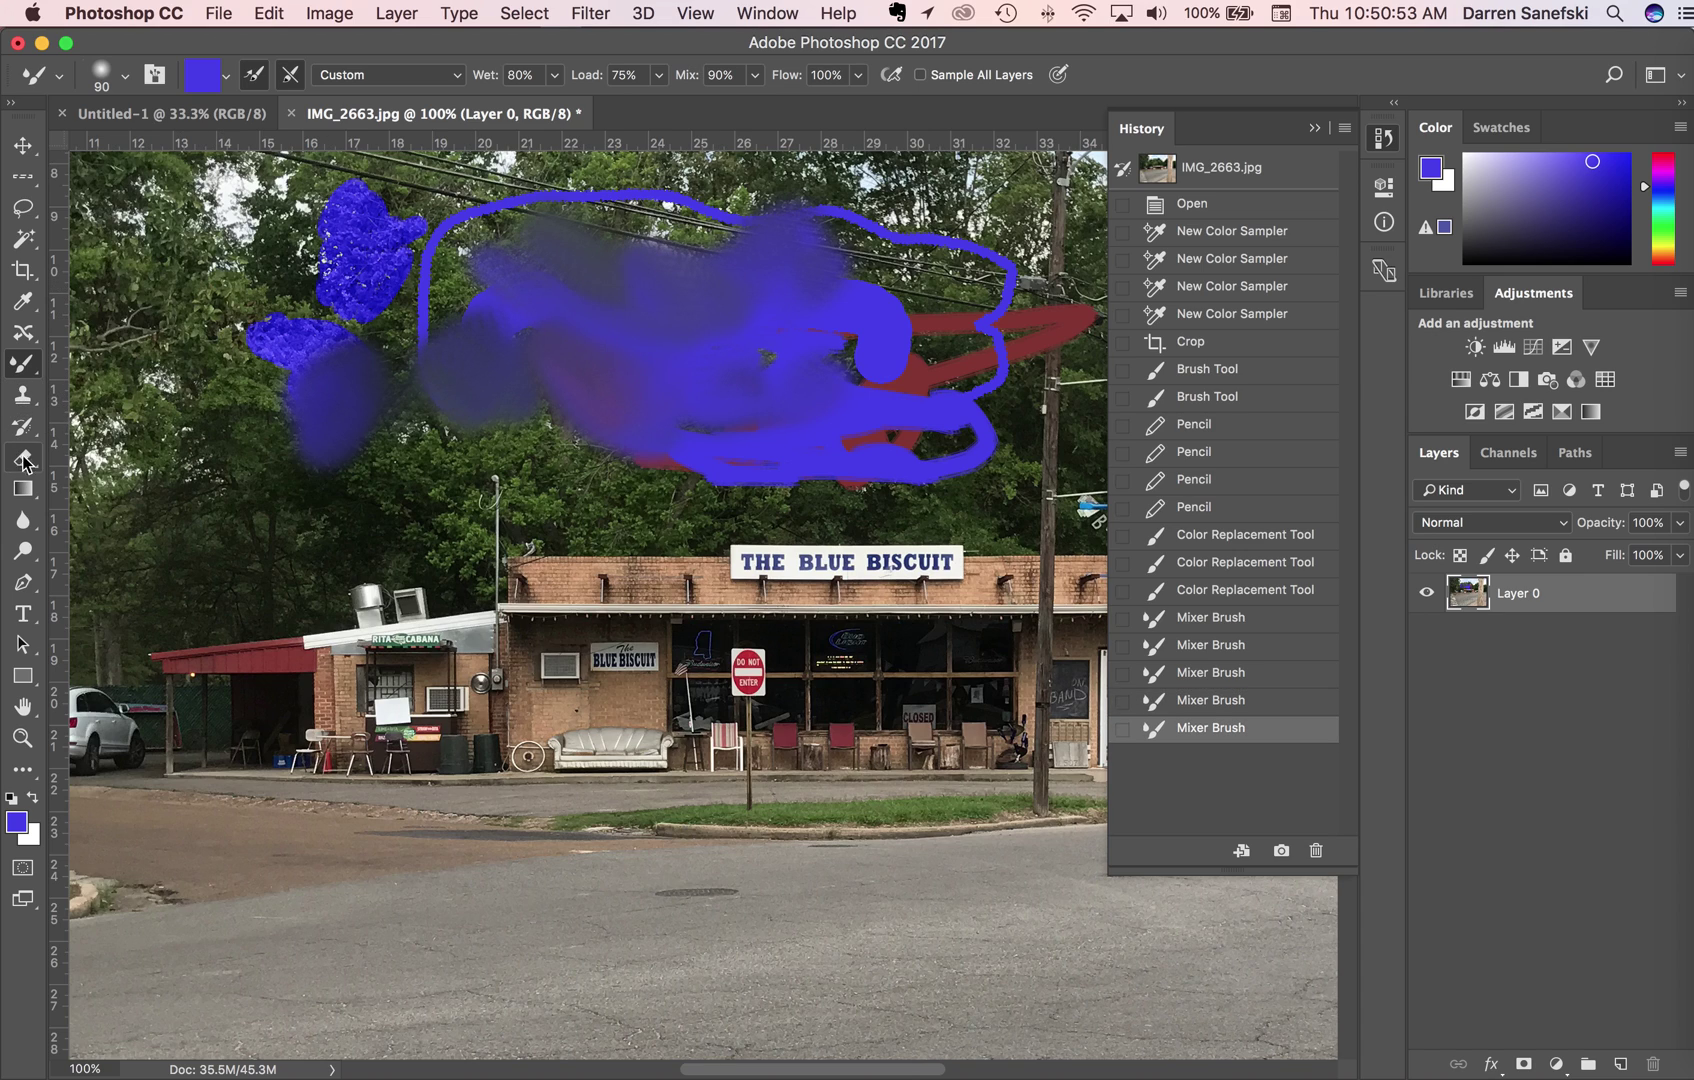
pyautogui.click(20, 365)
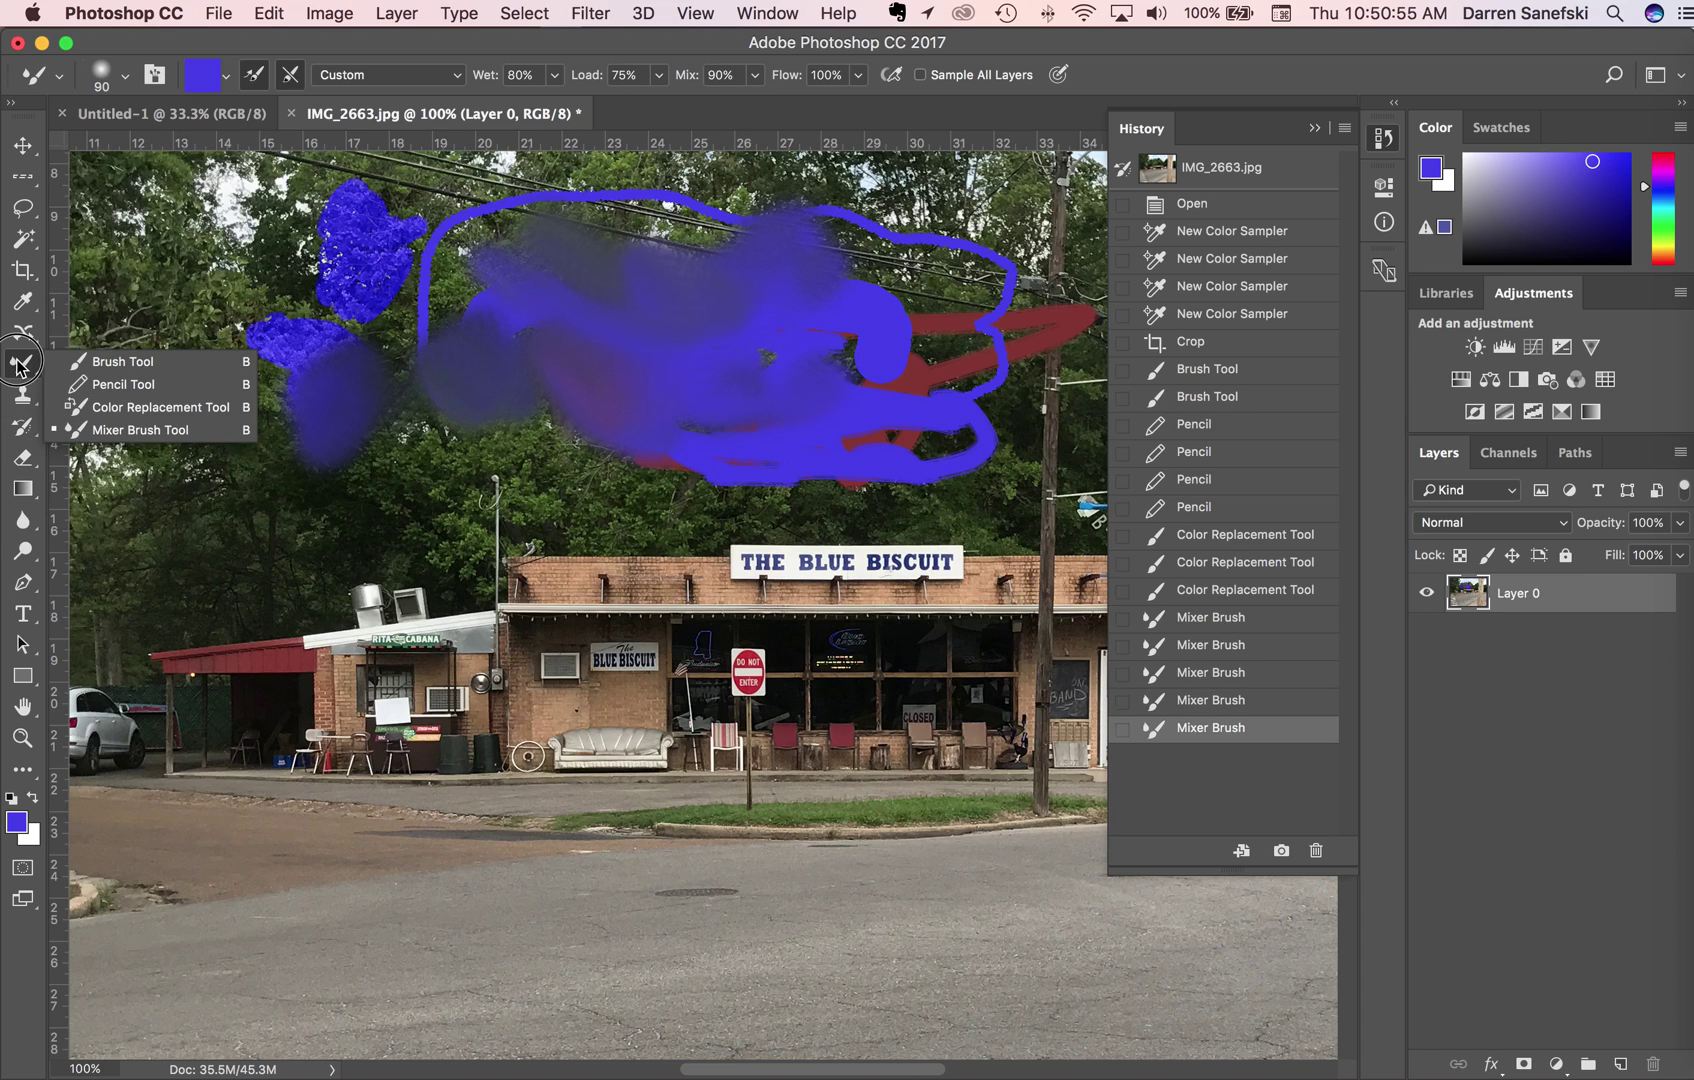
# - Choose the Clone Stamp, resize it with the bracket keys, and sample a foliage spot as source
pyautogui.click(26, 396)
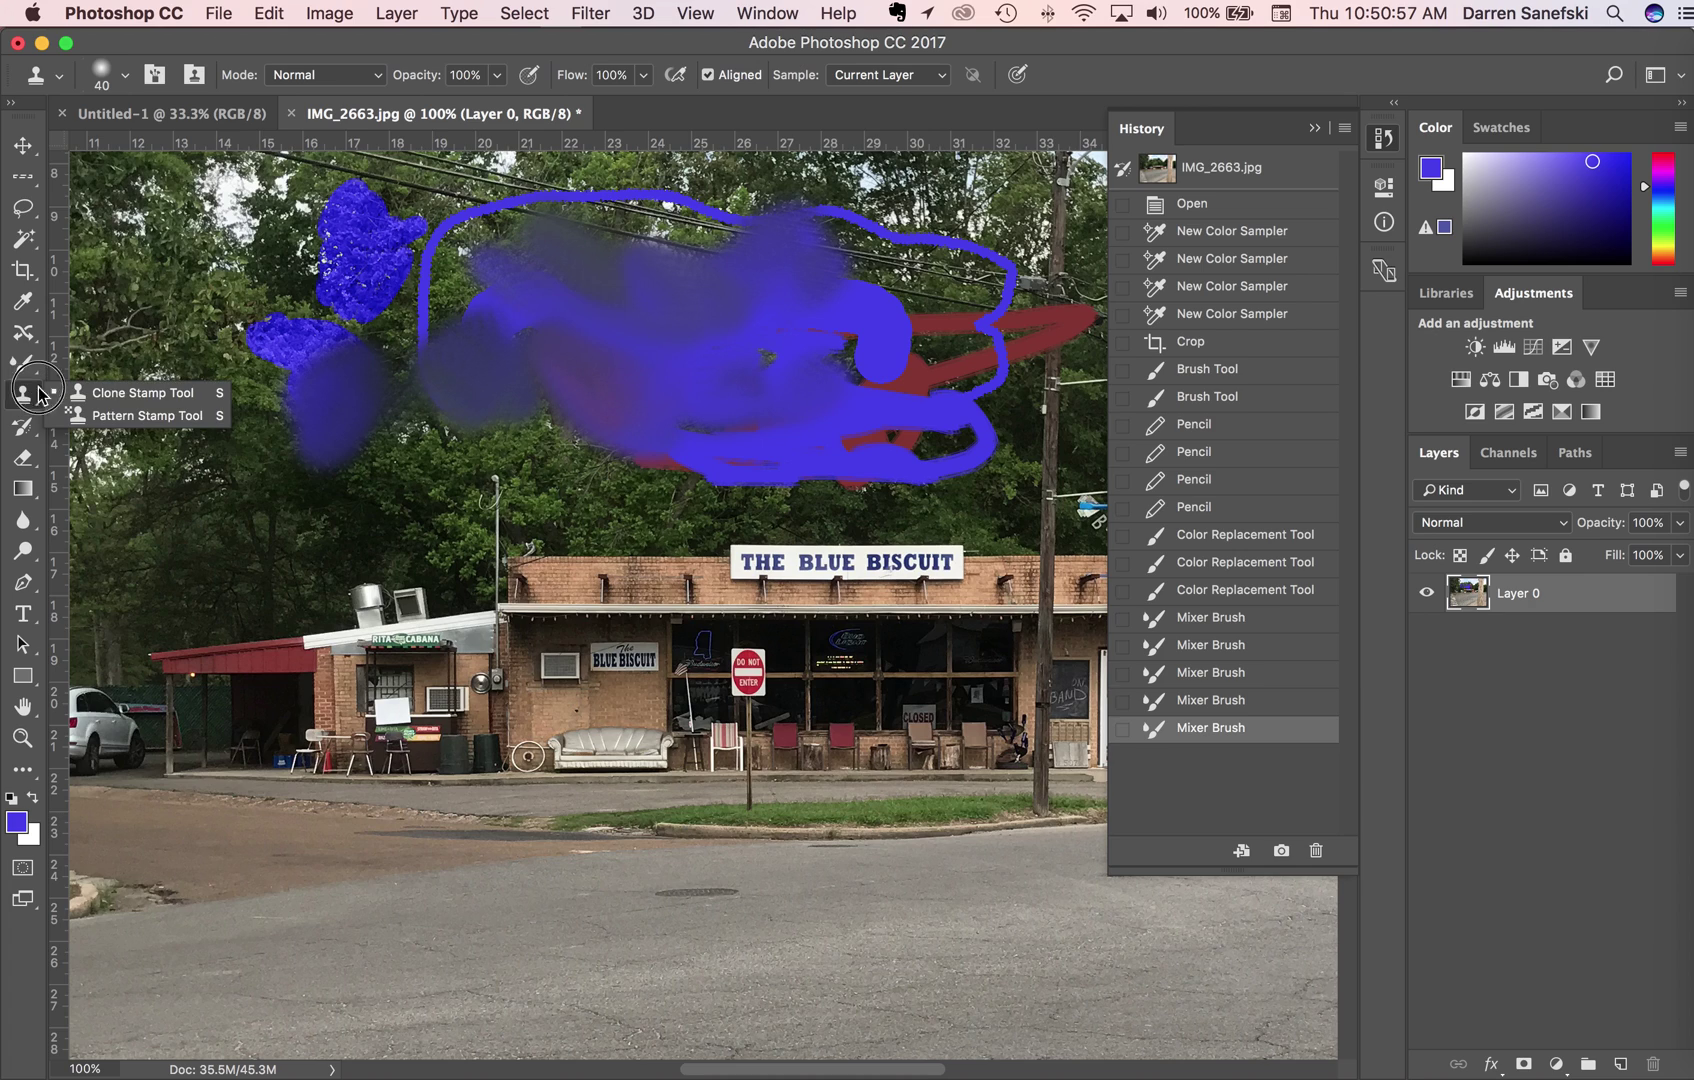
pyautogui.click(128, 398)
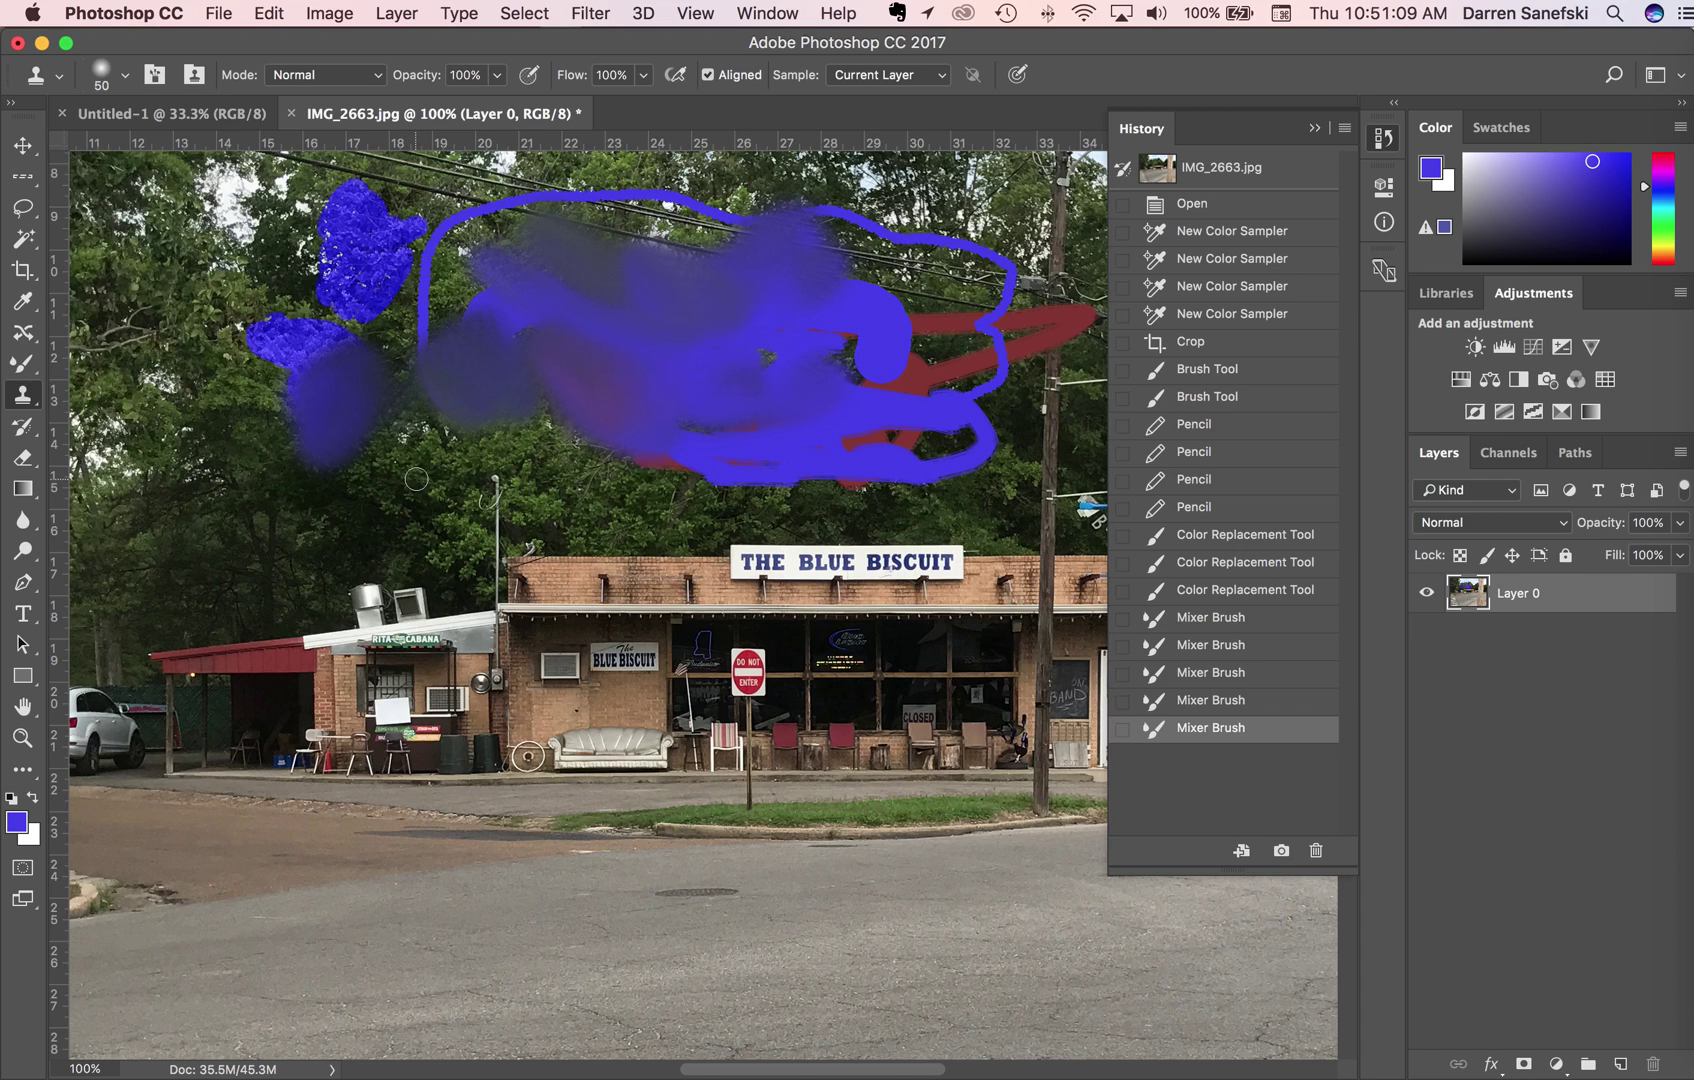
pyautogui.press(']')
pyautogui.press(']')
pyautogui.press(']')
pyautogui.press('[')
pyautogui.press('[')
pyautogui.keyDown('alt'); pyautogui.click(412, 478); pyautogui.keyUp('alt')
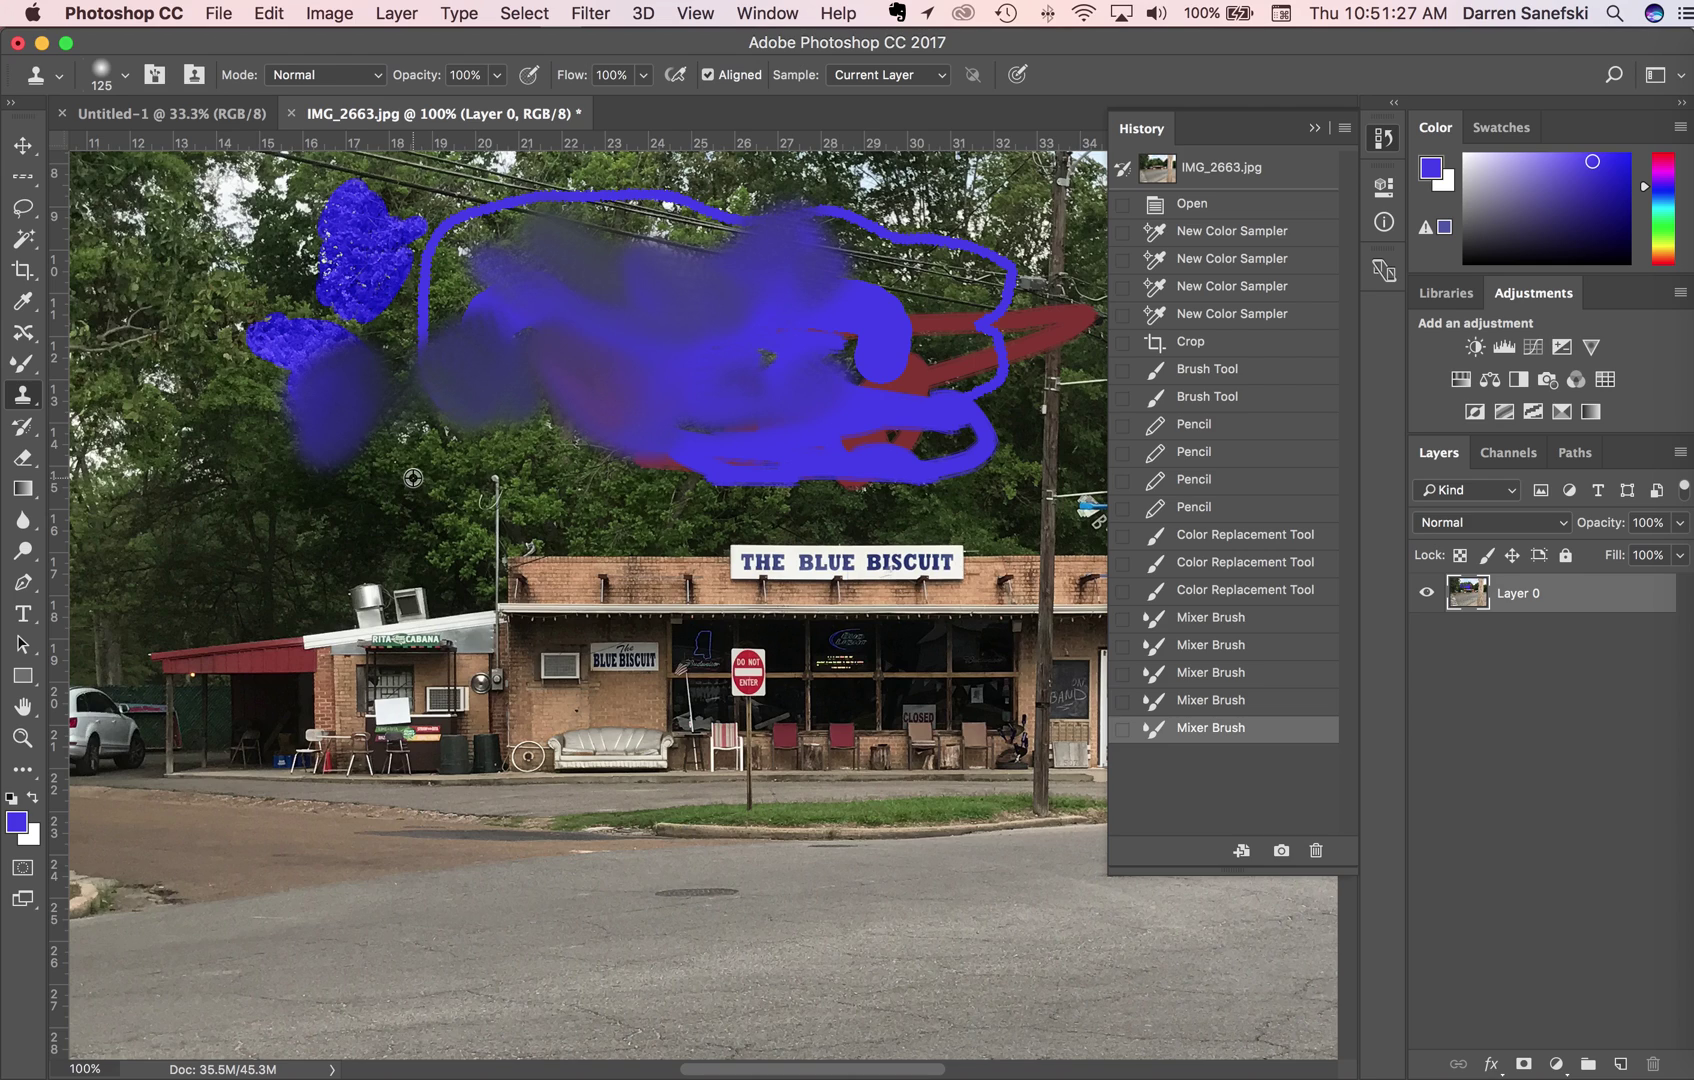